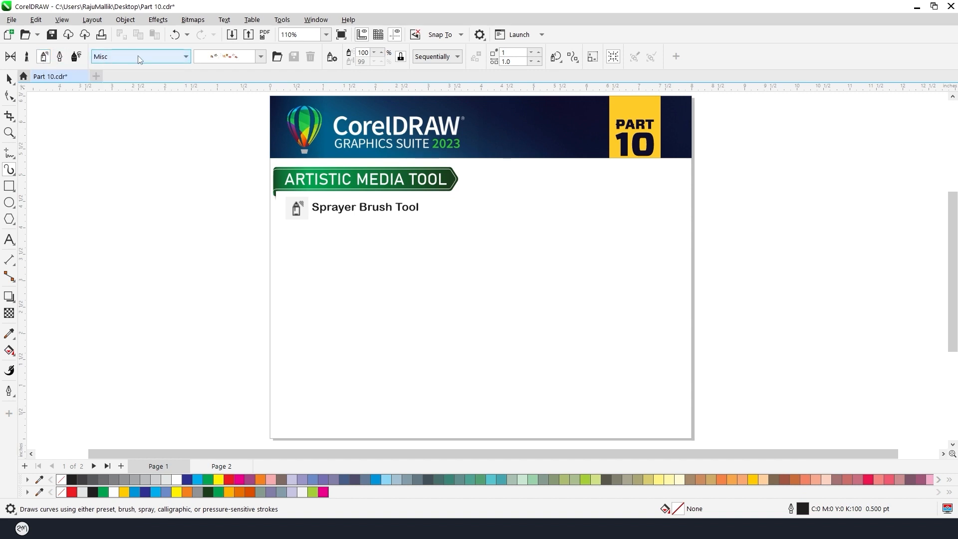
Step: Examine the spray patterns offered in the Food and Brush Strokes categories of the sprayer
click(172, 57)
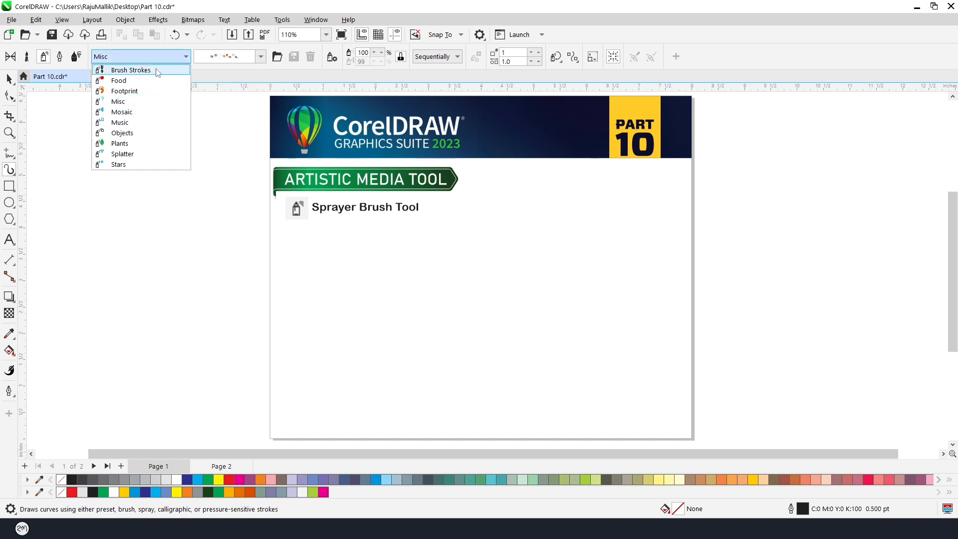
click(150, 81)
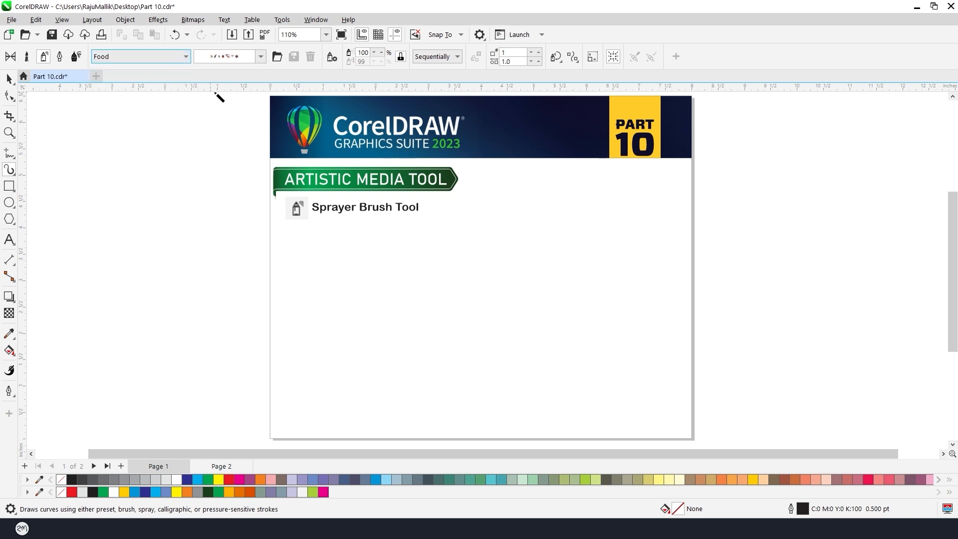
click(260, 56)
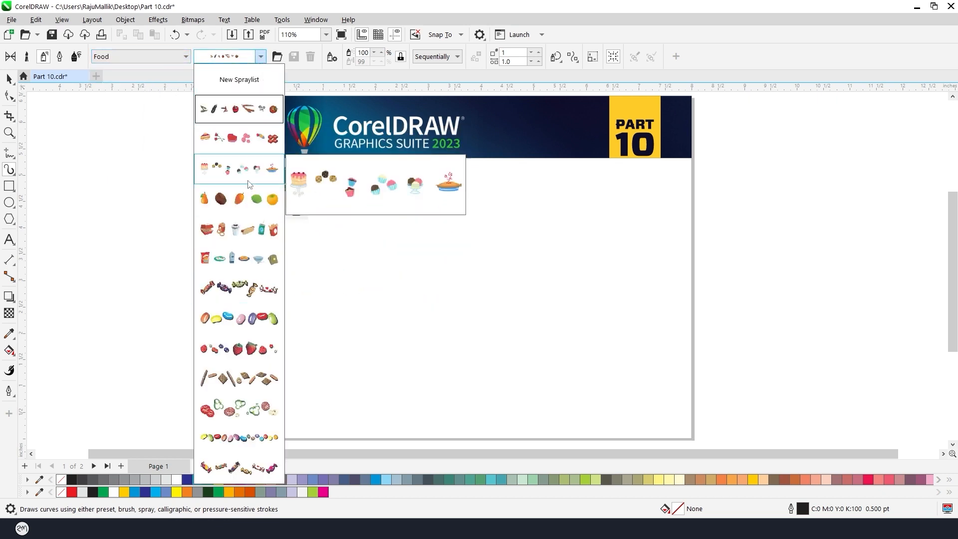
click(175, 58)
click(174, 58)
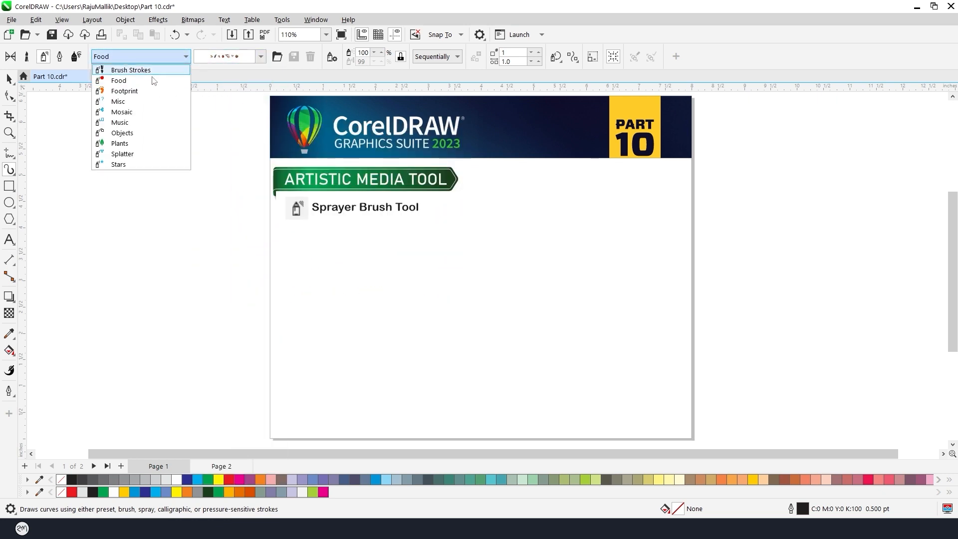
click(131, 70)
click(260, 56)
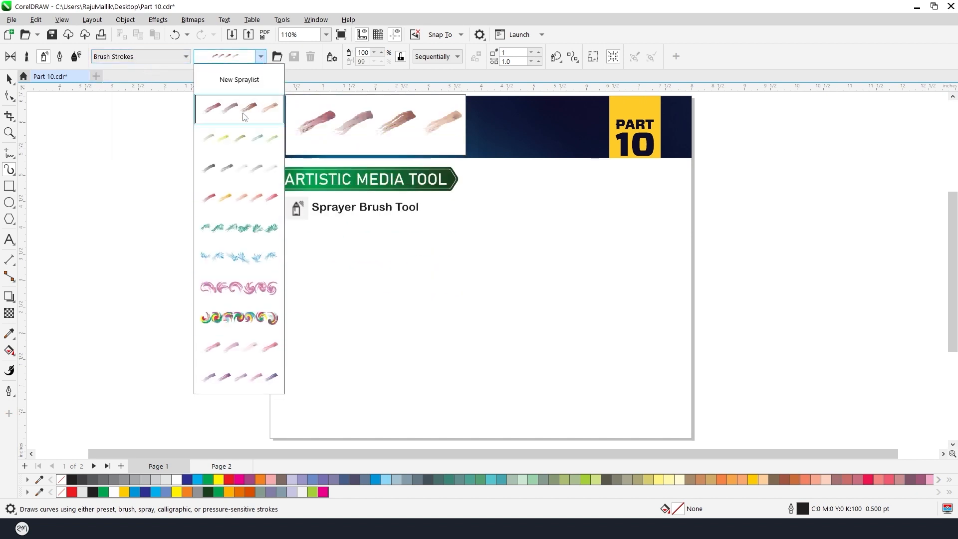
click(184, 58)
click(184, 58)
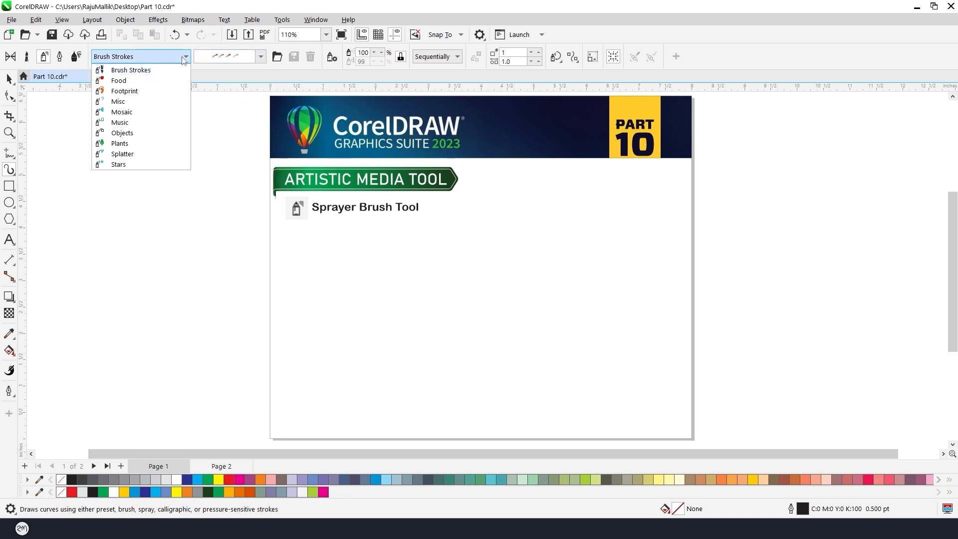
click(263, 57)
click(263, 58)
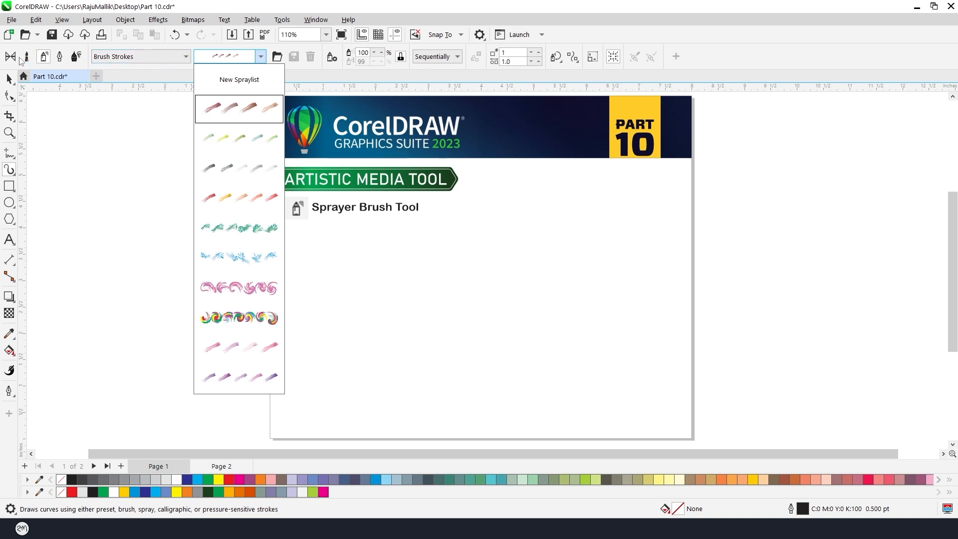
mouse_move(202, 143)
click(187, 58)
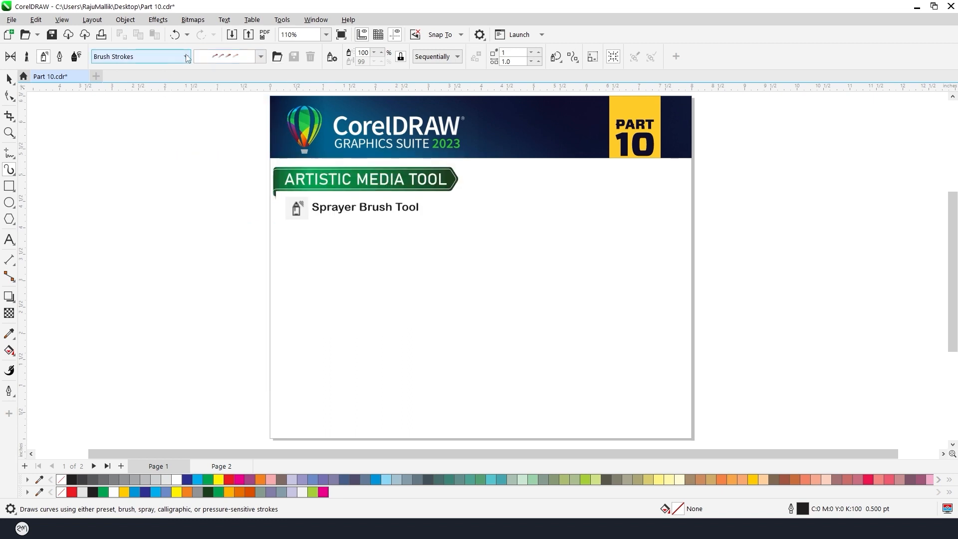
Step: Choose the goldfish spray pattern from the Misc category and spray a wavy stroke across the lower half of the page
click(187, 58)
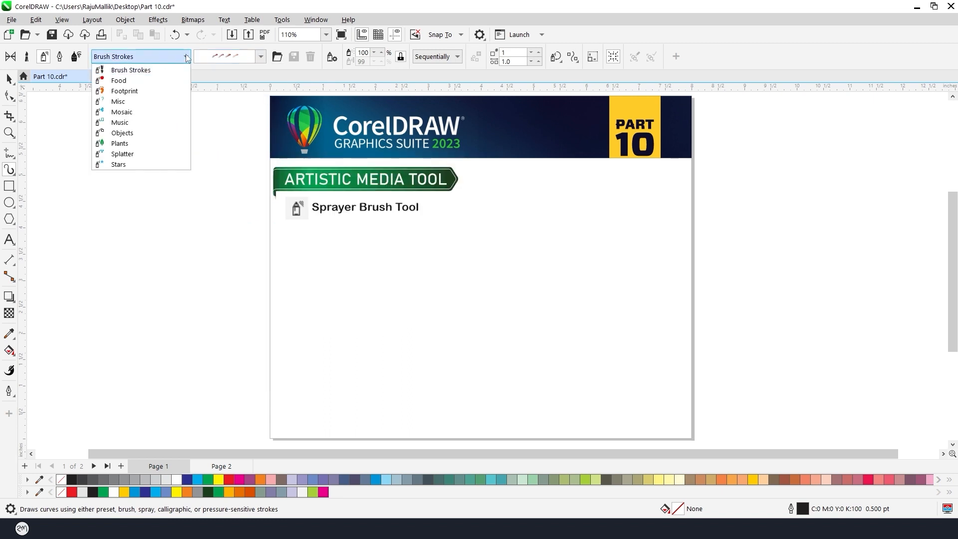
click(142, 103)
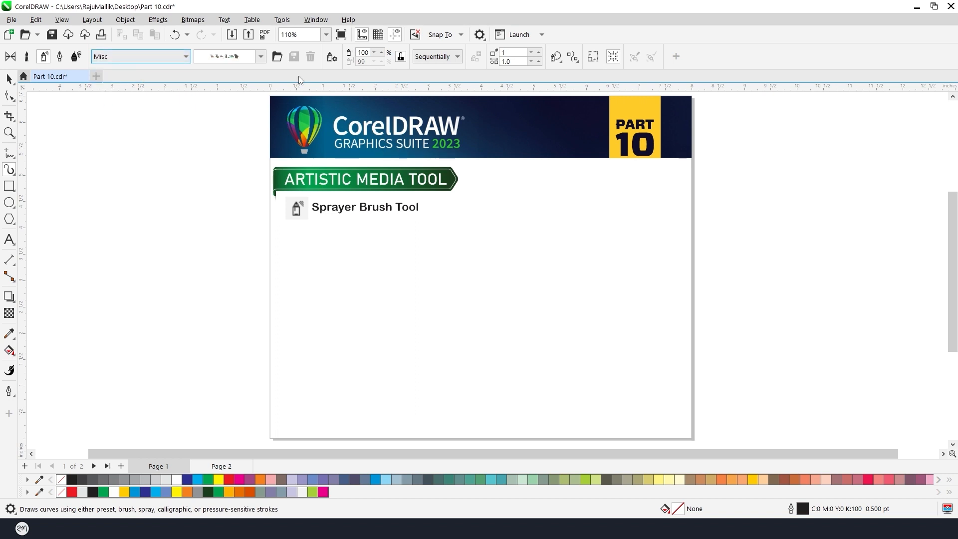
click(260, 56)
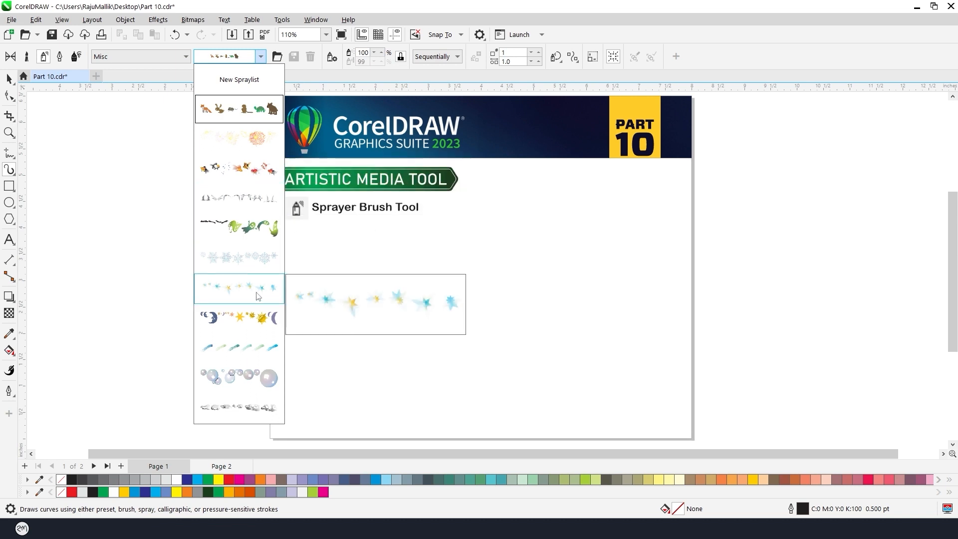
click(239, 172)
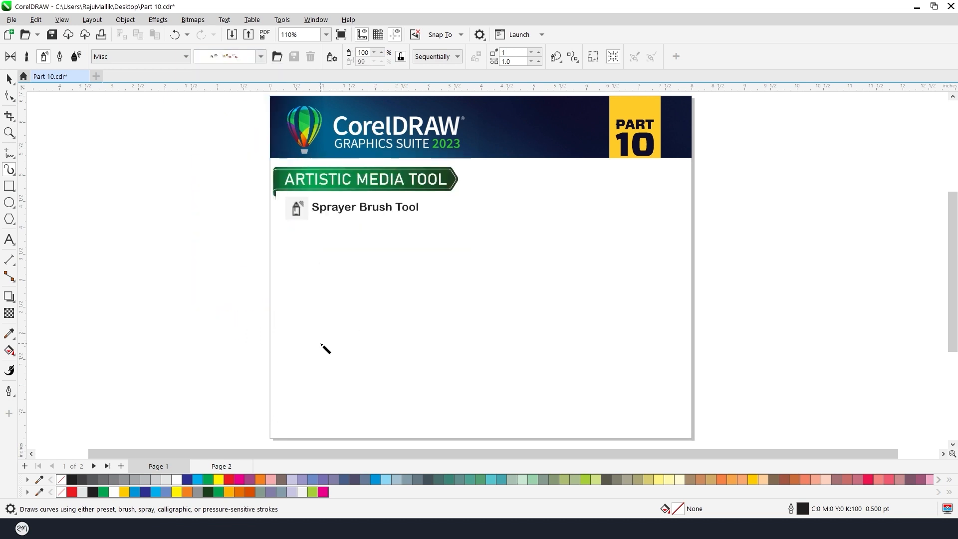
mouse_move(301, 372)
mouse_down()
mouse_move(329, 315)
mouse_move(410, 301)
mouse_move(547, 357)
mouse_move(670, 362)
mouse_move(684, 328)
mouse_up()
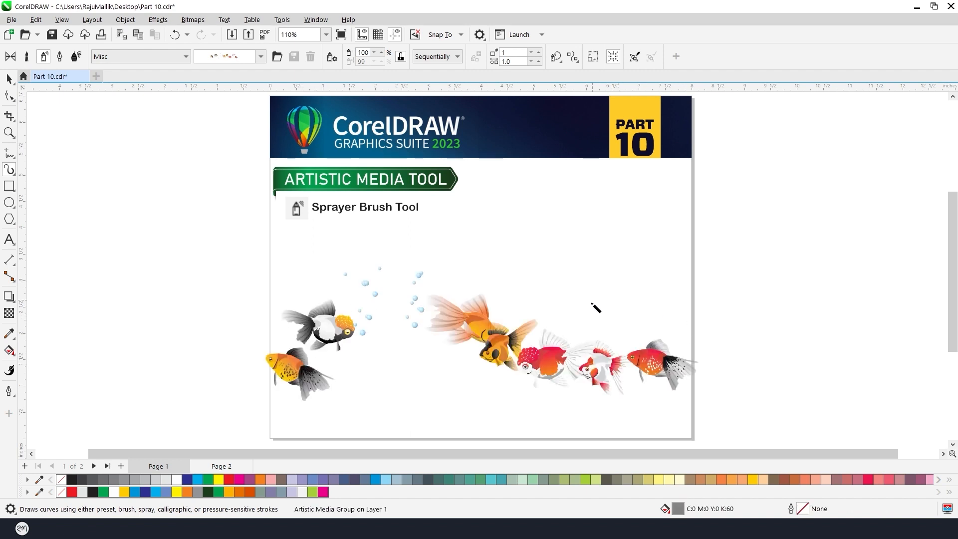
Step: Scale the goldfish stroke down to about 7.4 inches wide and position it inside the page's side edges
key(space)
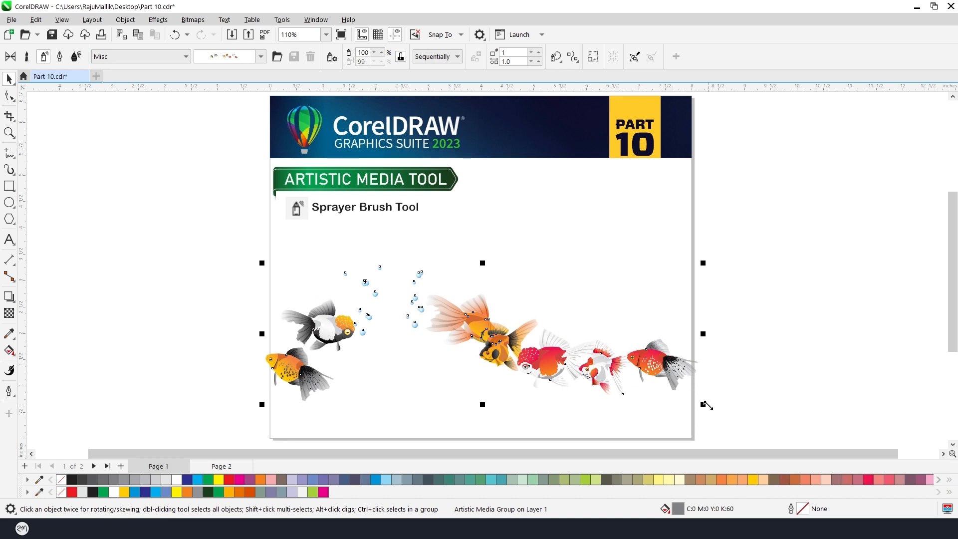
drag(706, 403, 689, 404)
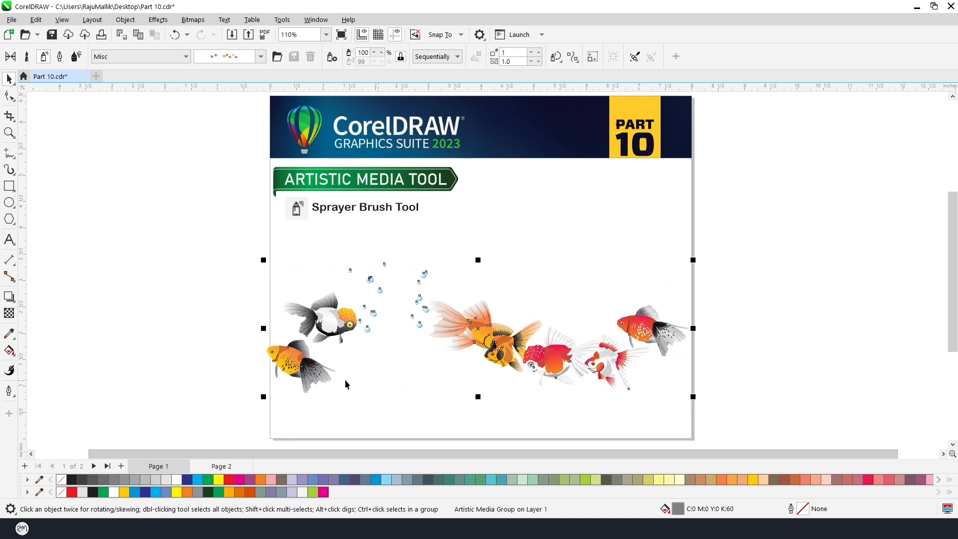
drag(262, 397, 286, 383)
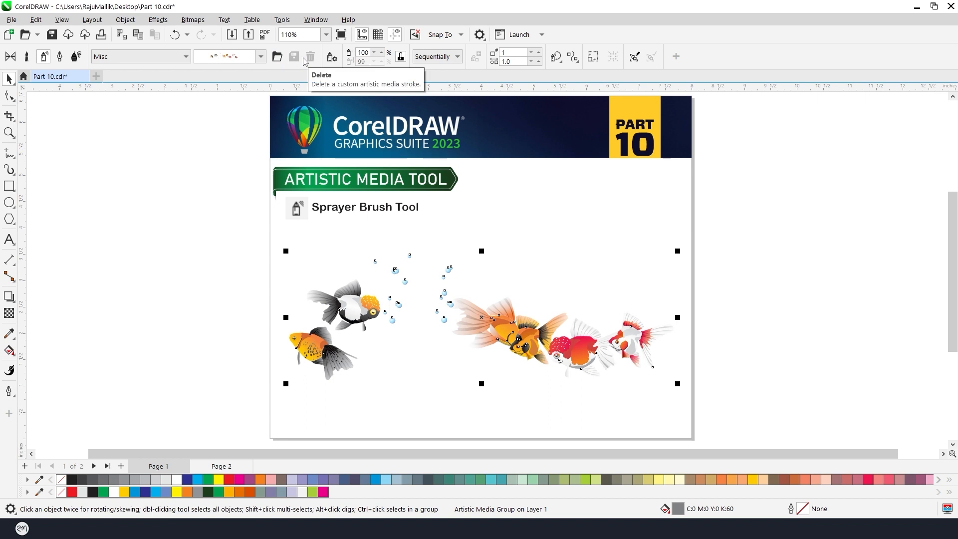
drag(533, 338, 529, 333)
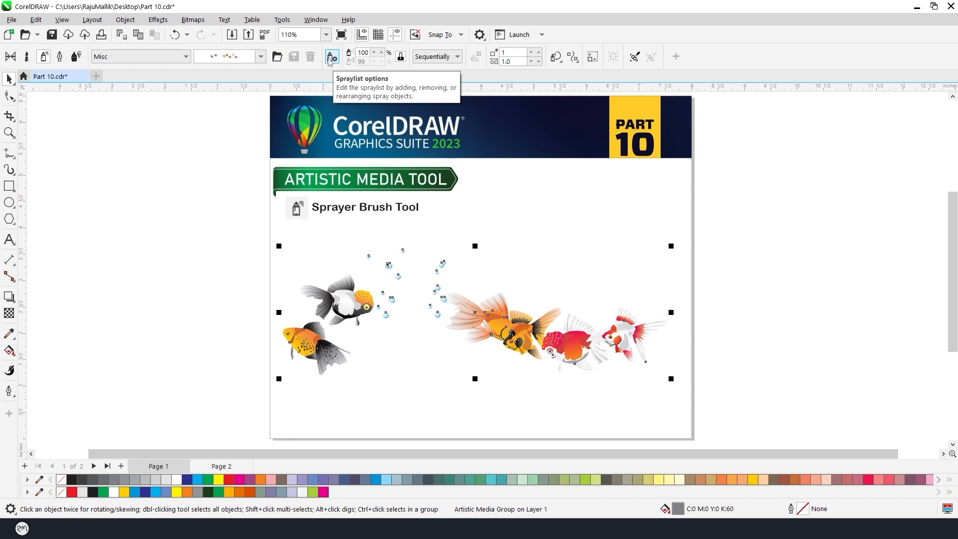
drag(573, 348, 577, 358)
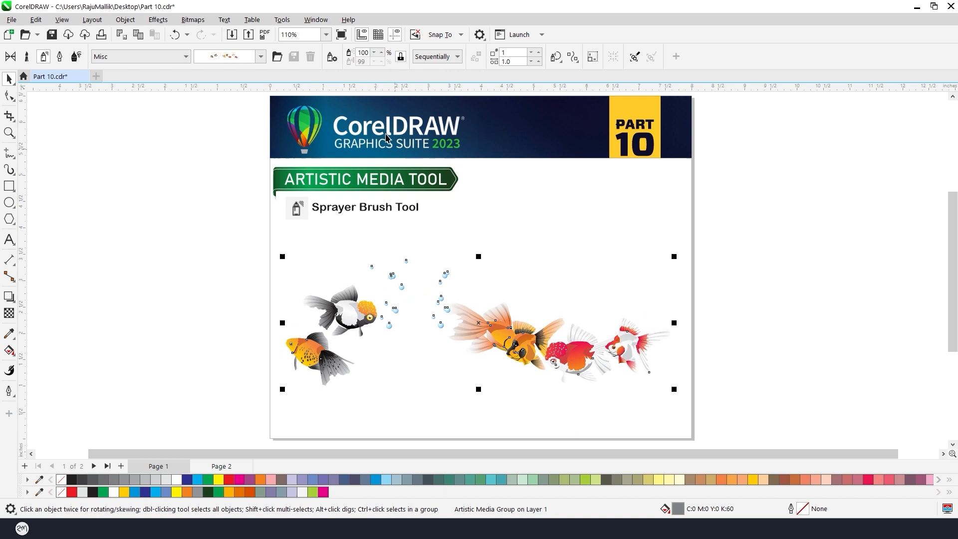
Step: Edit the goldfish spraylist by removing Image 3 and Image 7 from its play list
click(329, 59)
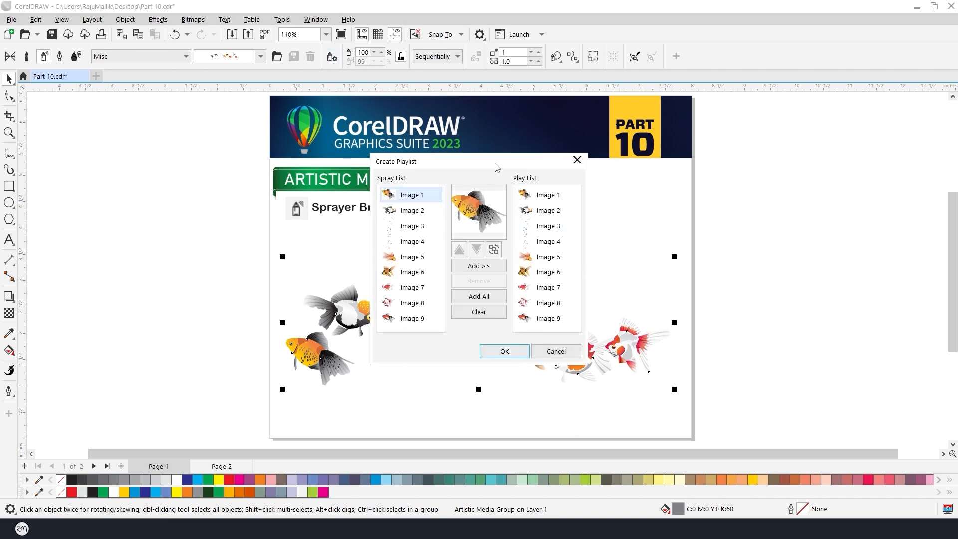
drag(496, 166, 769, 160)
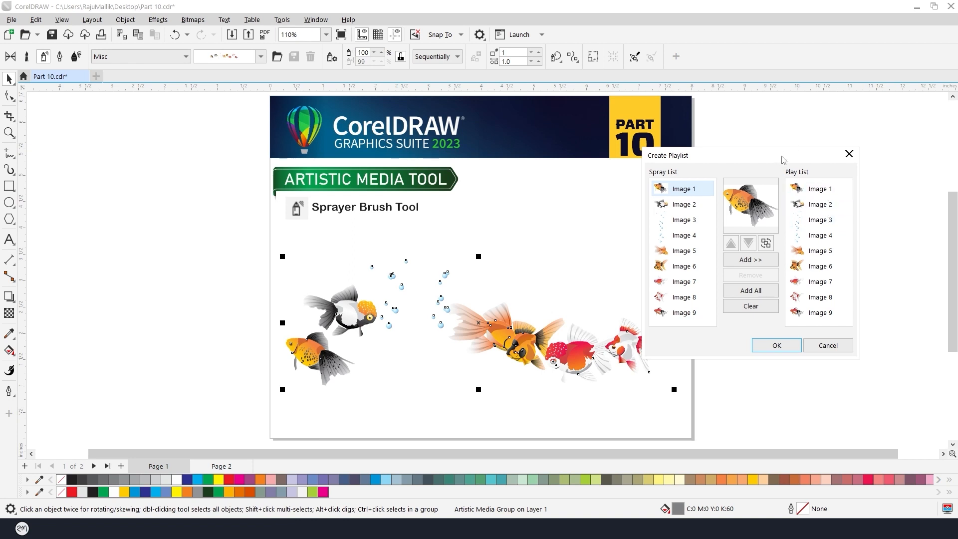
click(820, 190)
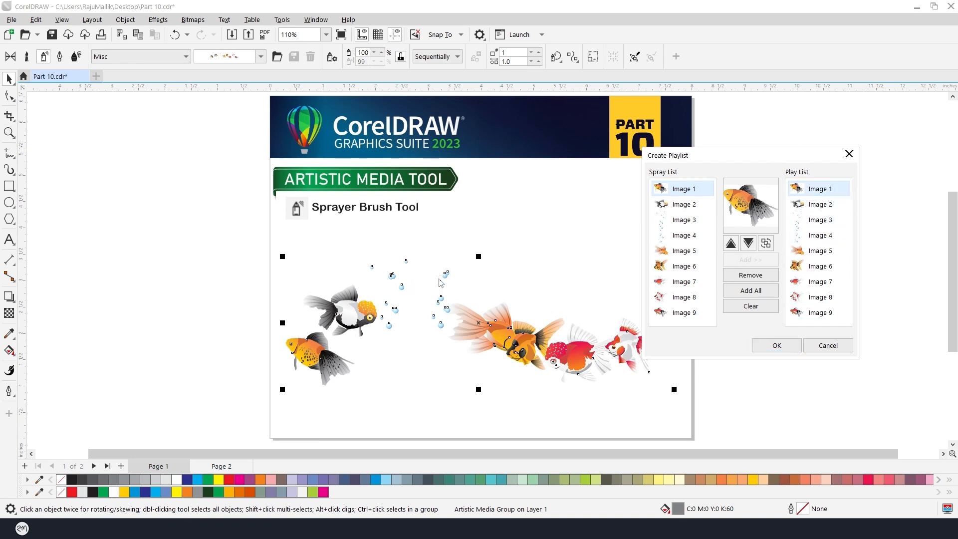
click(830, 227)
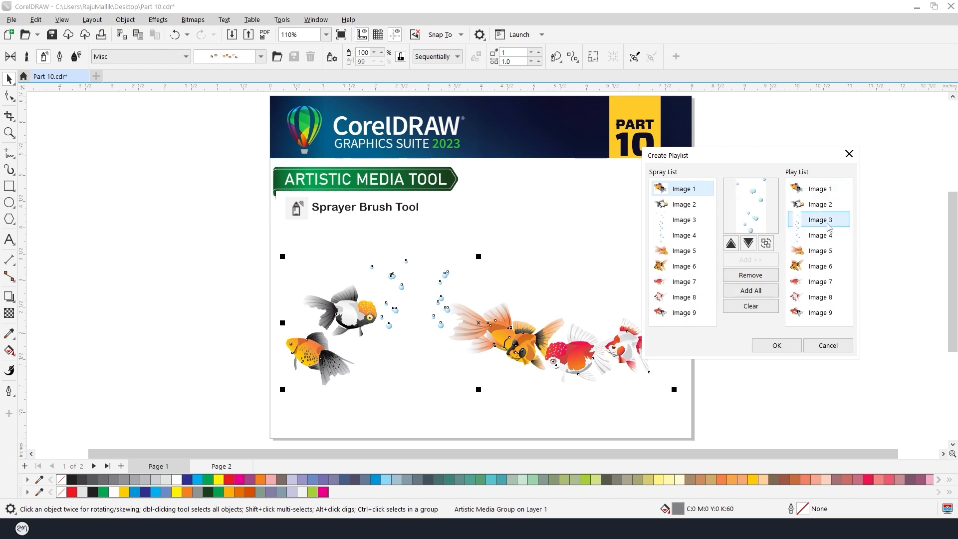
click(757, 278)
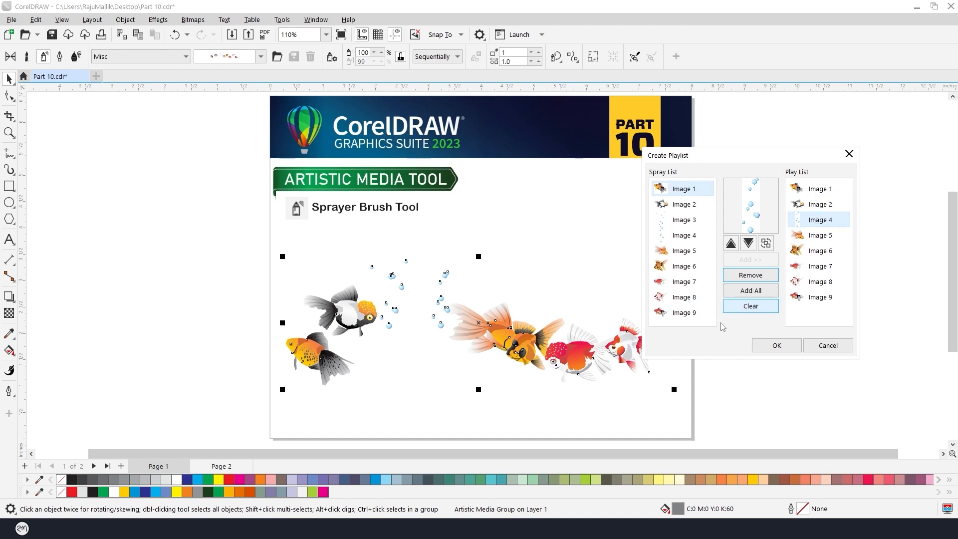
click(809, 268)
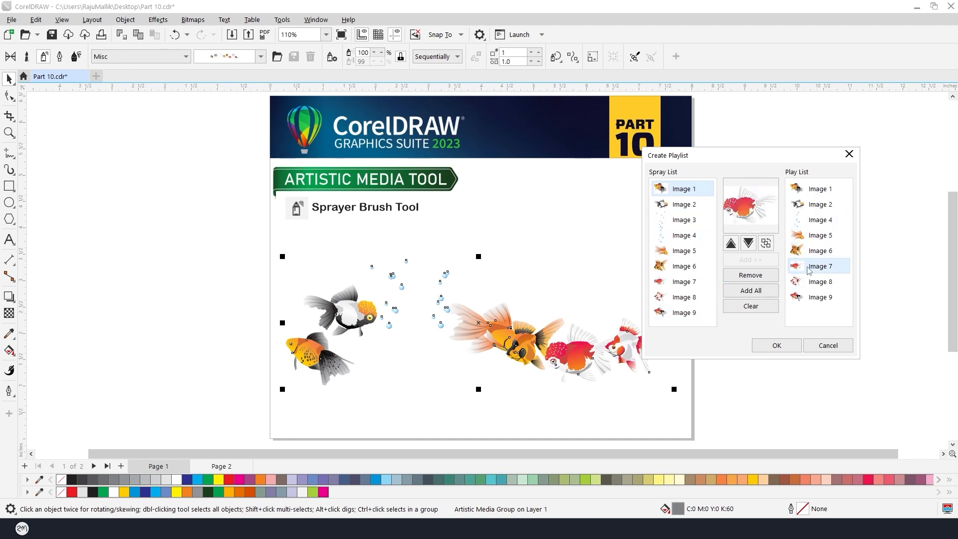
click(759, 276)
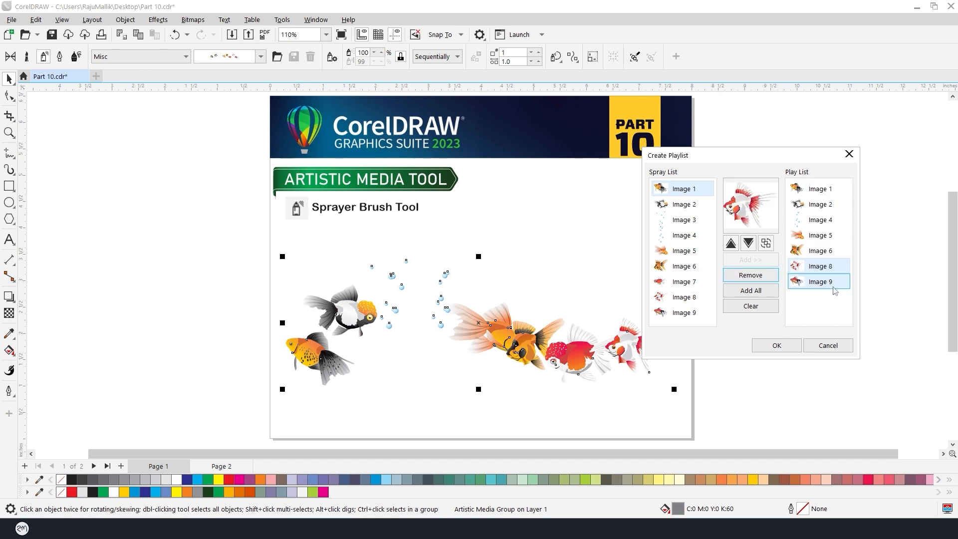
Step: Reverse the order of the play list images and reverse it back
click(825, 251)
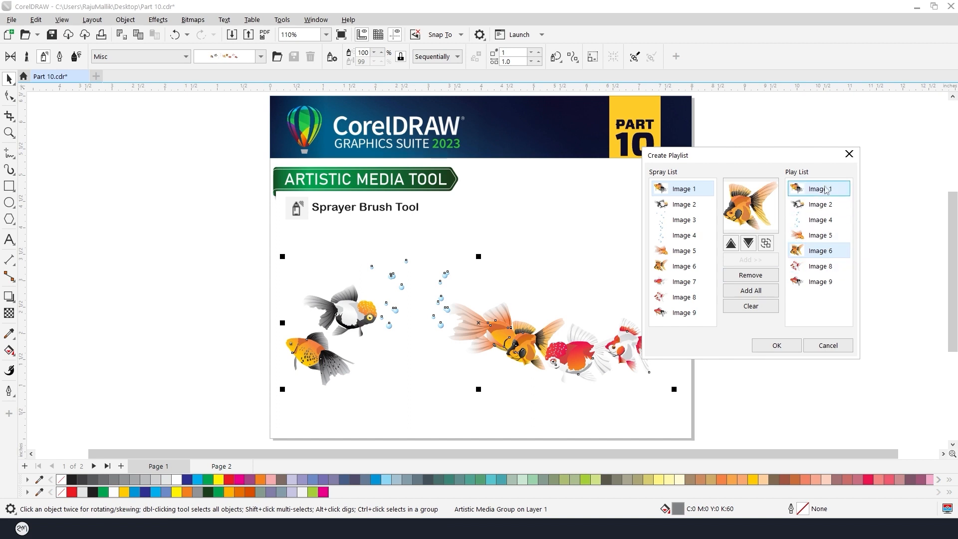
click(766, 243)
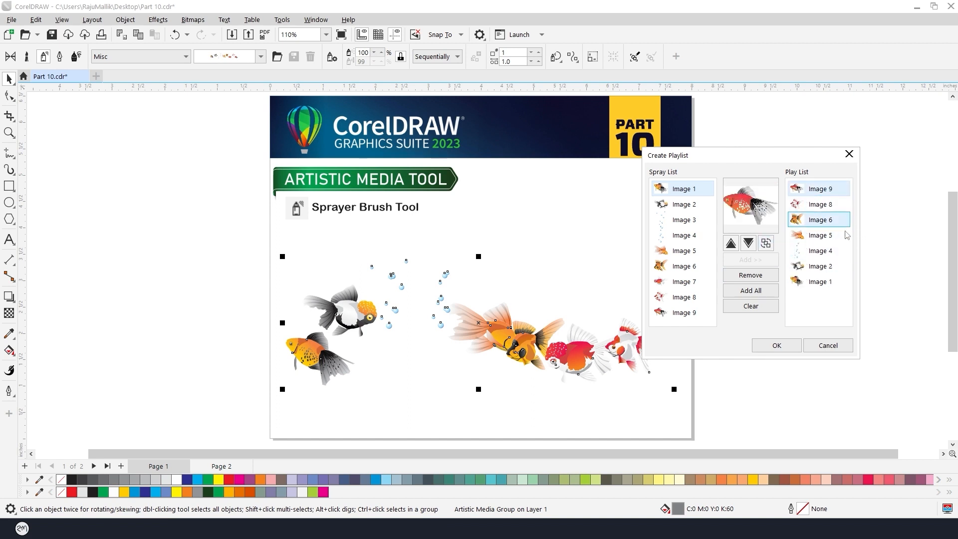
click(819, 204)
click(766, 243)
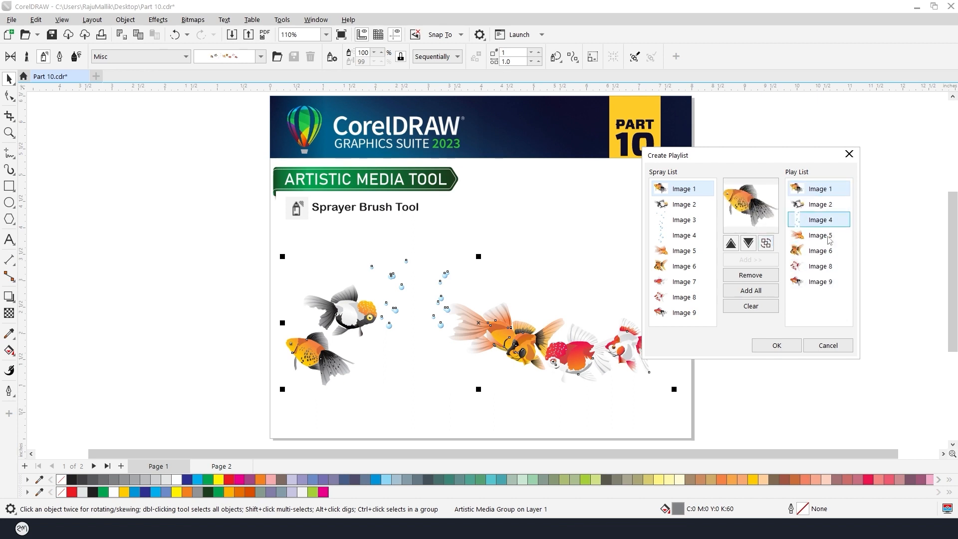
Step: Move Image 5 two places down the play list and back up to its former place
click(808, 236)
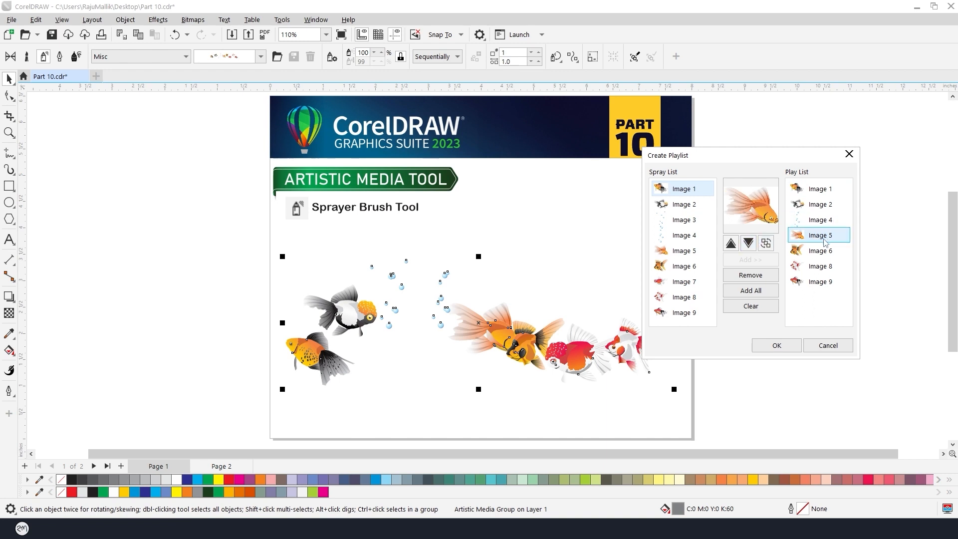
click(748, 243)
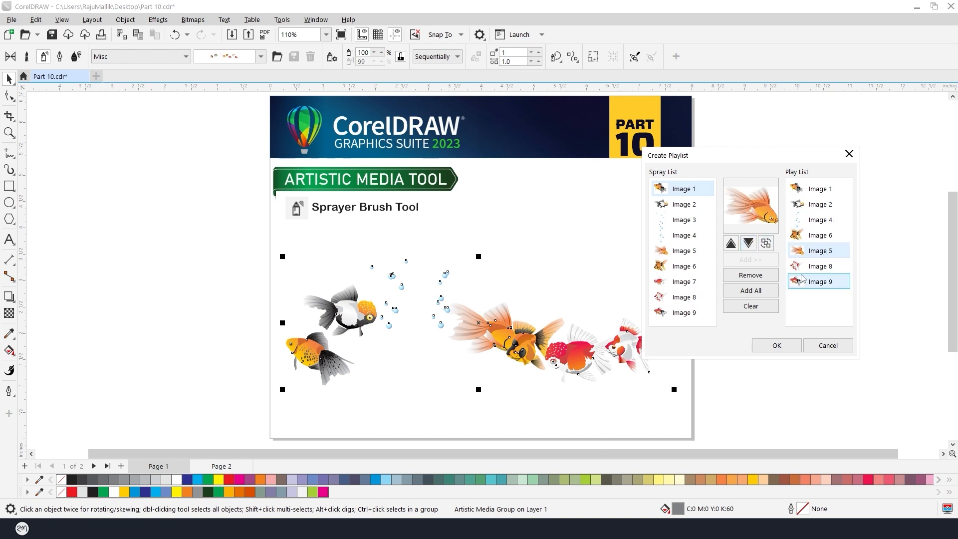
click(748, 243)
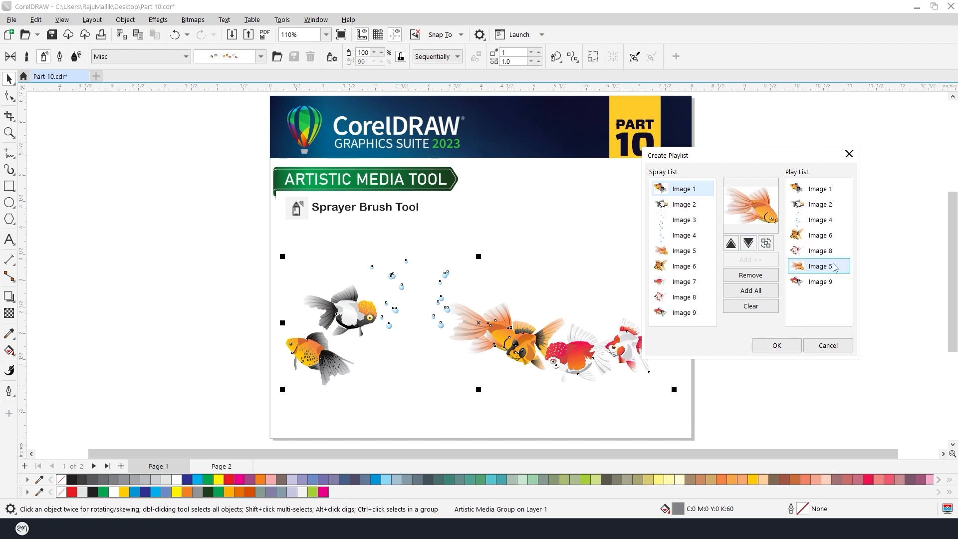
click(730, 243)
click(730, 243)
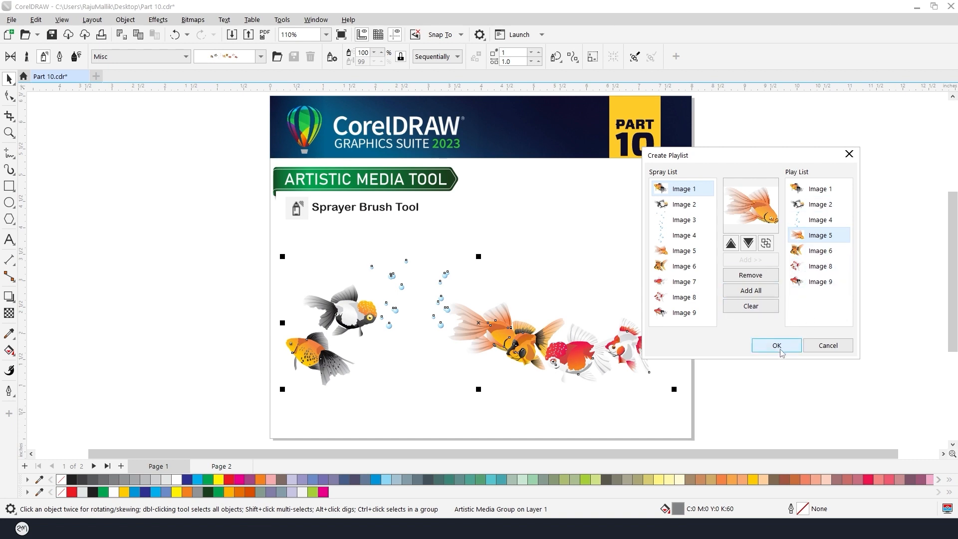
Step: Remove the bubbles Image 4 from the play list and apply the edited play list to the goldfish stroke
click(815, 220)
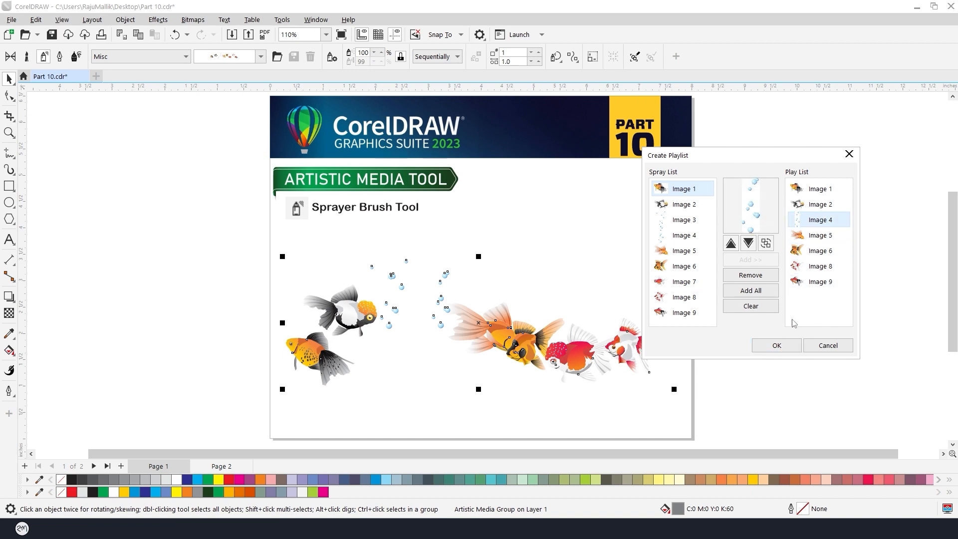
click(750, 274)
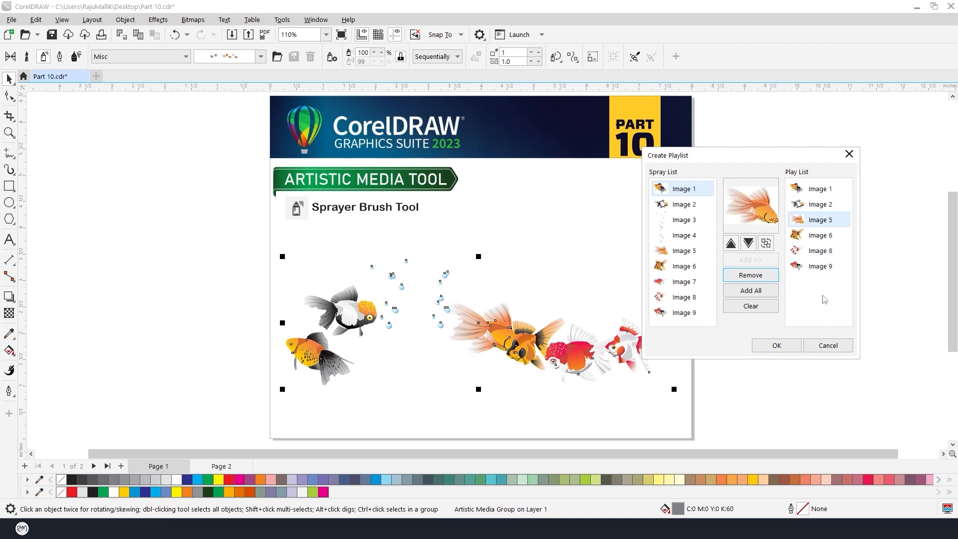
click(777, 345)
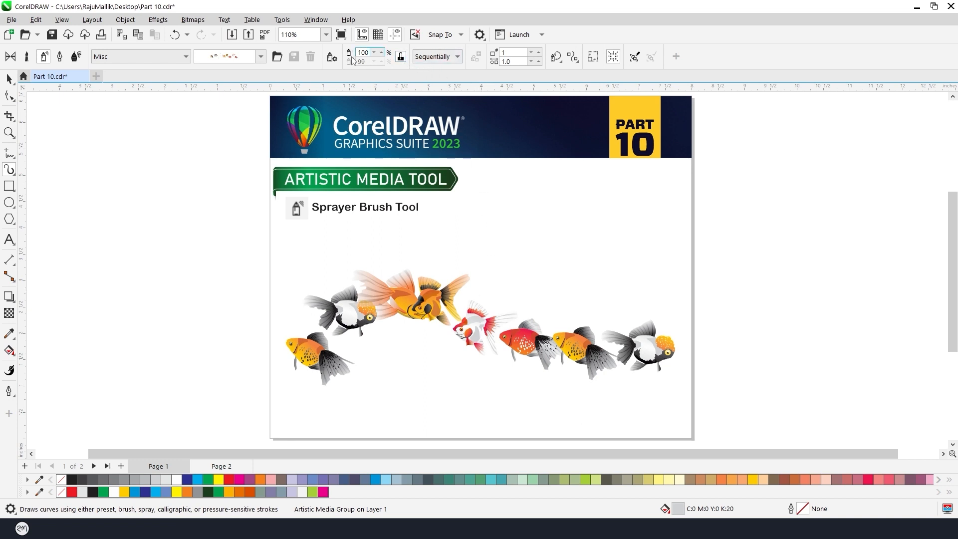
Step: Resize the sprayed goldfish uniformly to 90% and further down to 50% of their original size
drag(358, 52, 376, 52)
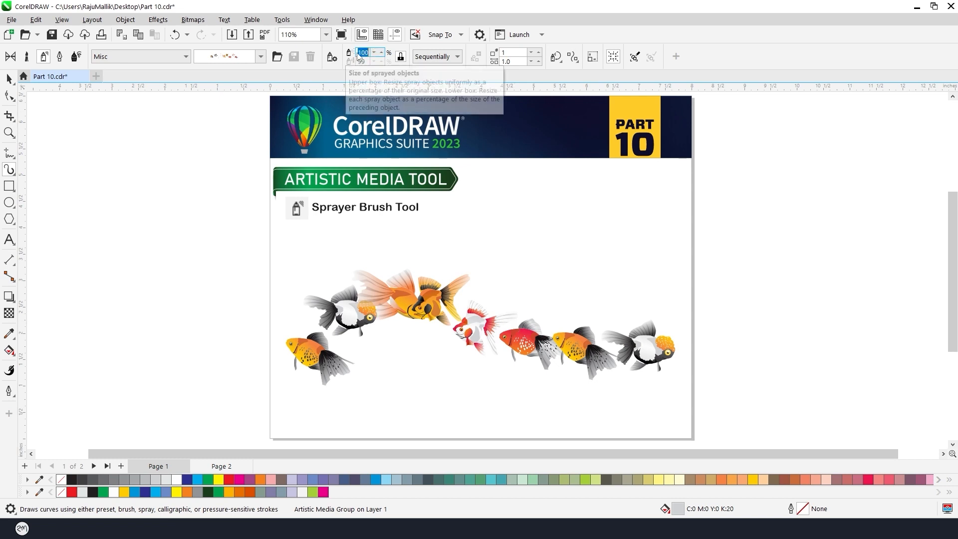
click(360, 52)
drag(402, 54, 414, 58)
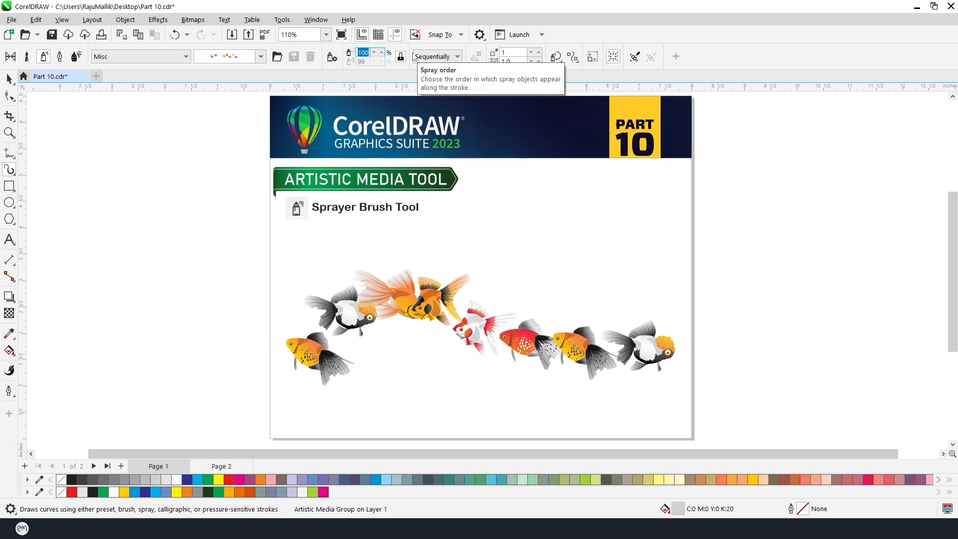
text(90)
key(Return)
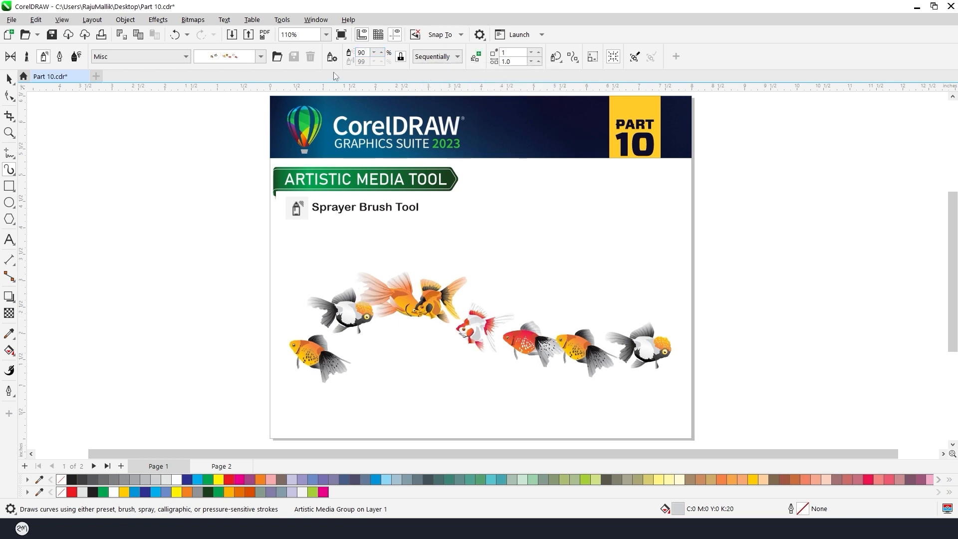
drag(371, 53, 342, 57)
text(50)
key(Return)
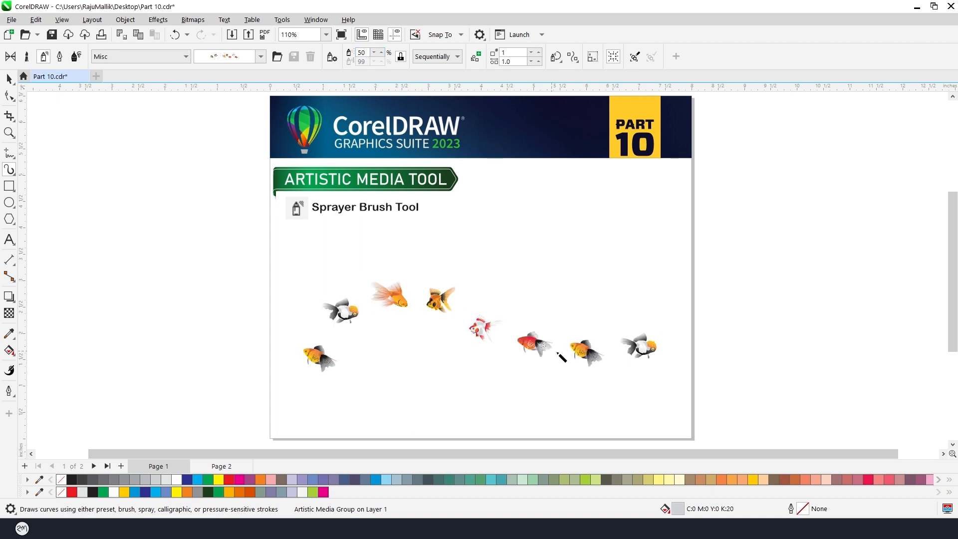
Step: Set the uniform size of the sprayed goldfish back to 100%
double_click(361, 52)
text(100)
key(Return)
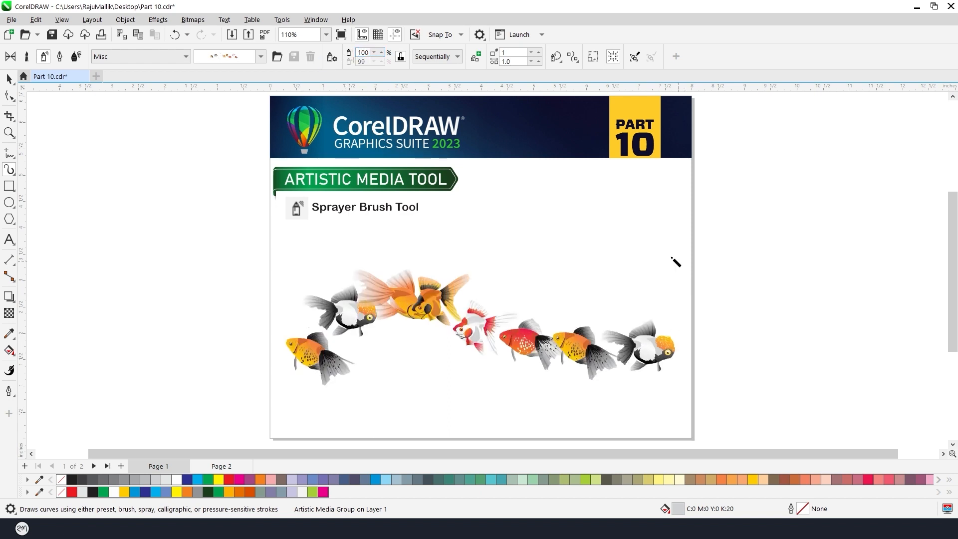
Step: Unlock the incremental size of the sprayed objects and set each goldfish to 50% of the preceding one
click(400, 57)
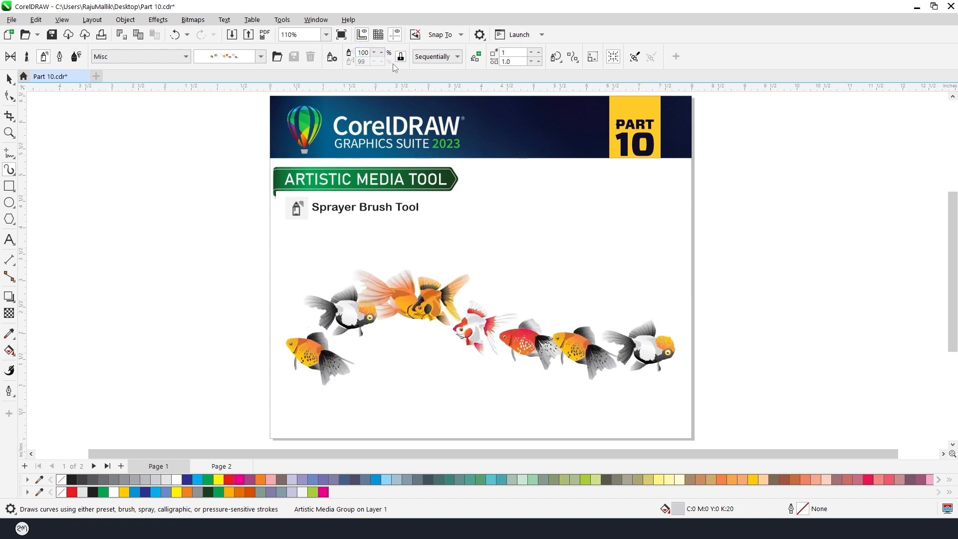
click(359, 63)
click(401, 57)
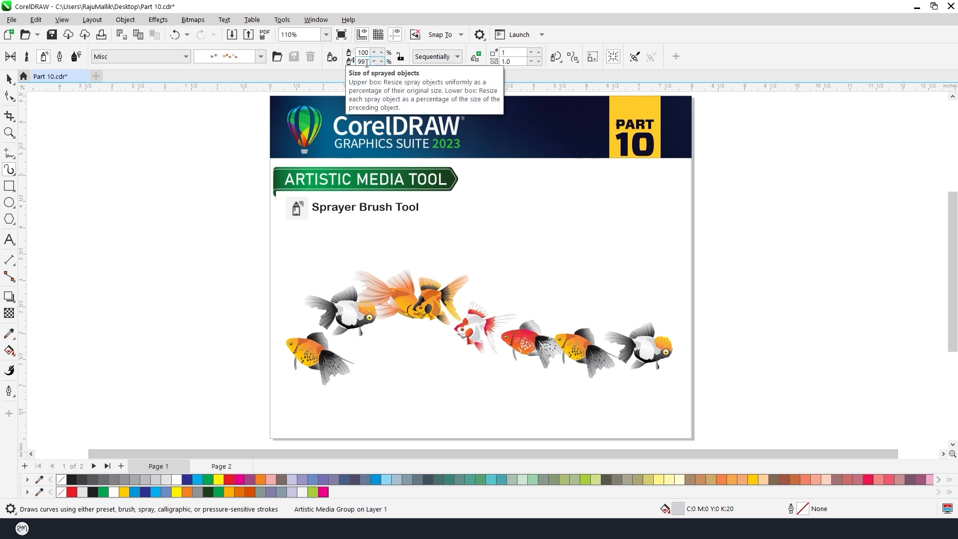
double_click(358, 62)
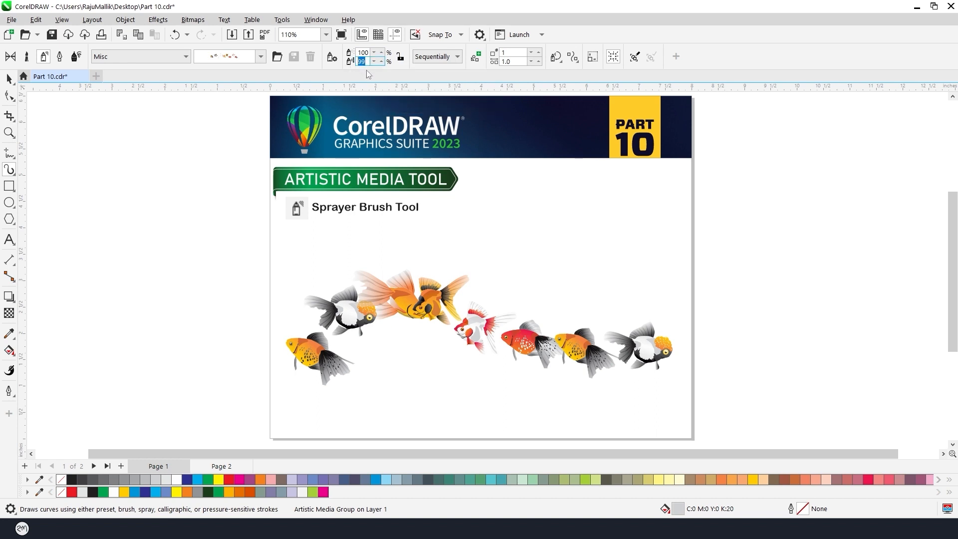
text(50)
key(Return)
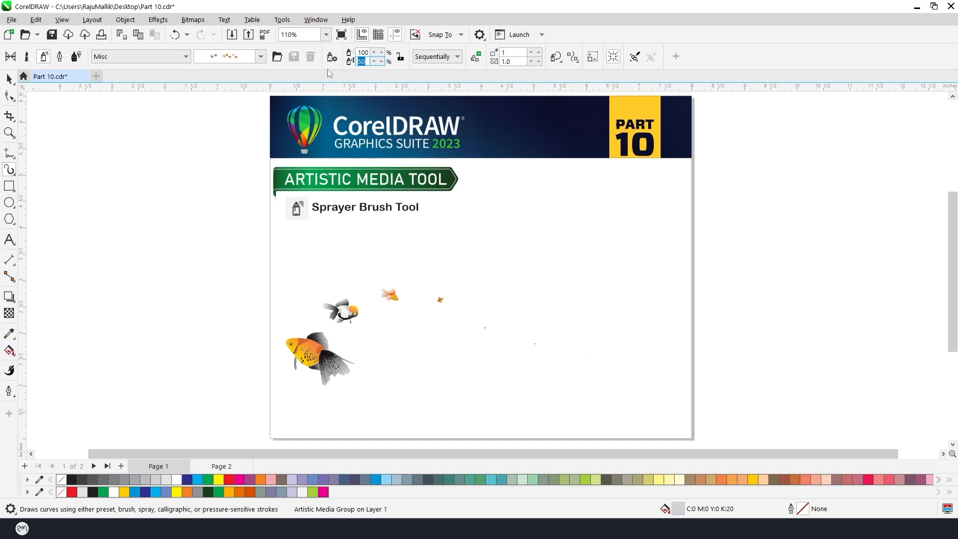
Step: Try incremental sizes of 60%, 80% and 50% on the goldfish stroke
text(60)
key(Return)
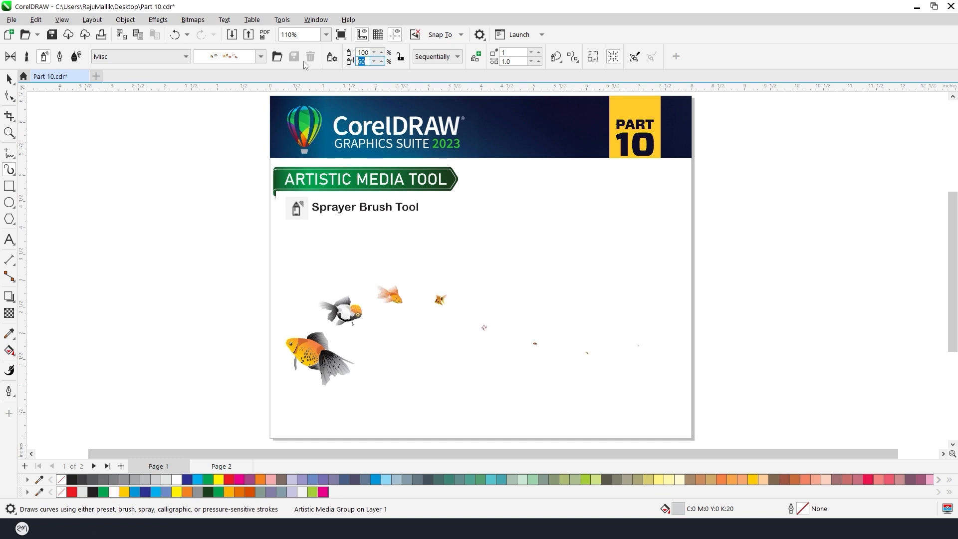
text(80)
key(Return)
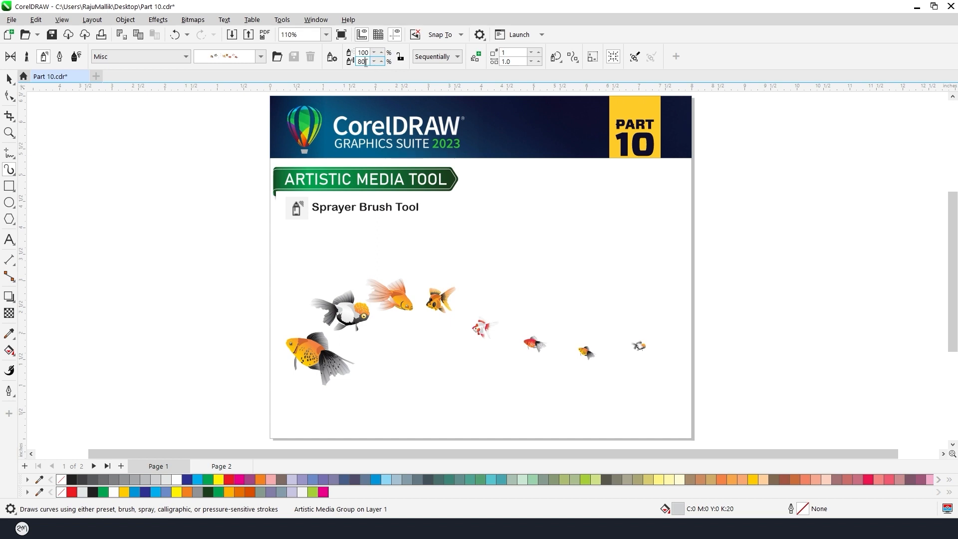
key(Return)
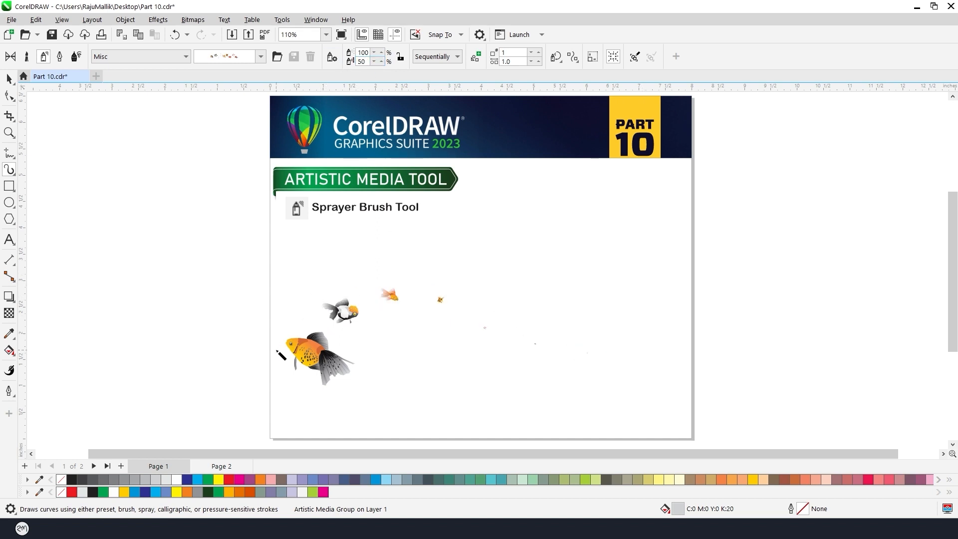
Step: Set the incremental size of the sprayed goldfish to 100%
drag(368, 62, 327, 63)
text(100)
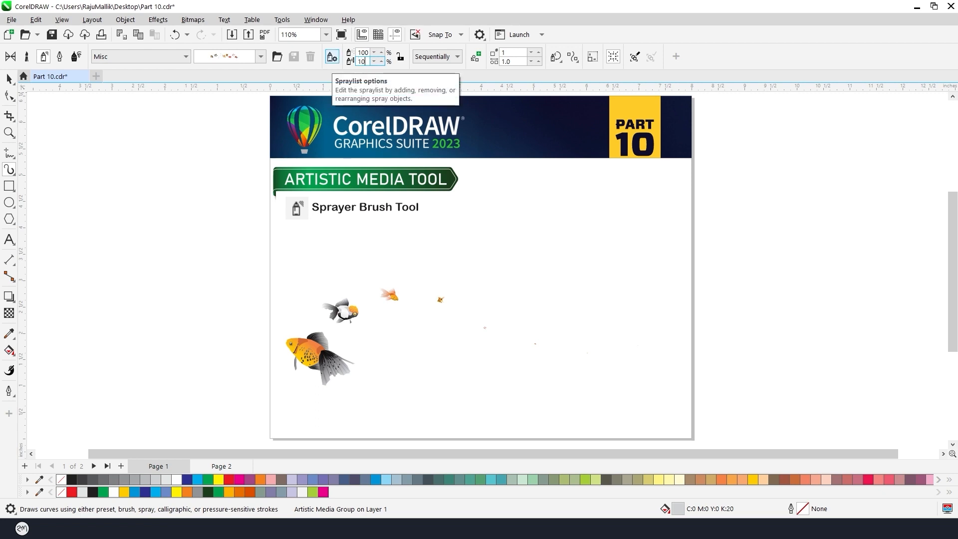
key(Return)
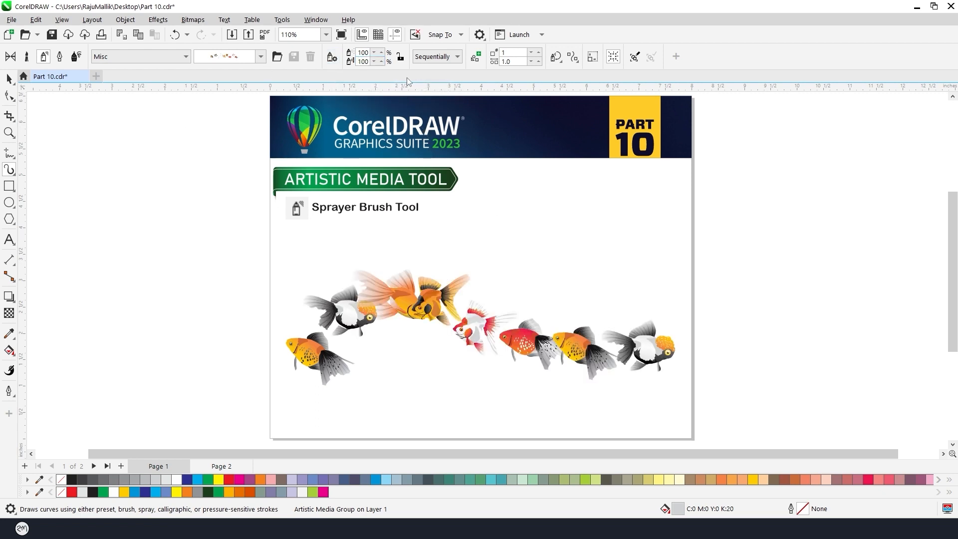
Step: Change the goldfish stroke's spray order to Randomly and return it to Sequentially
click(458, 59)
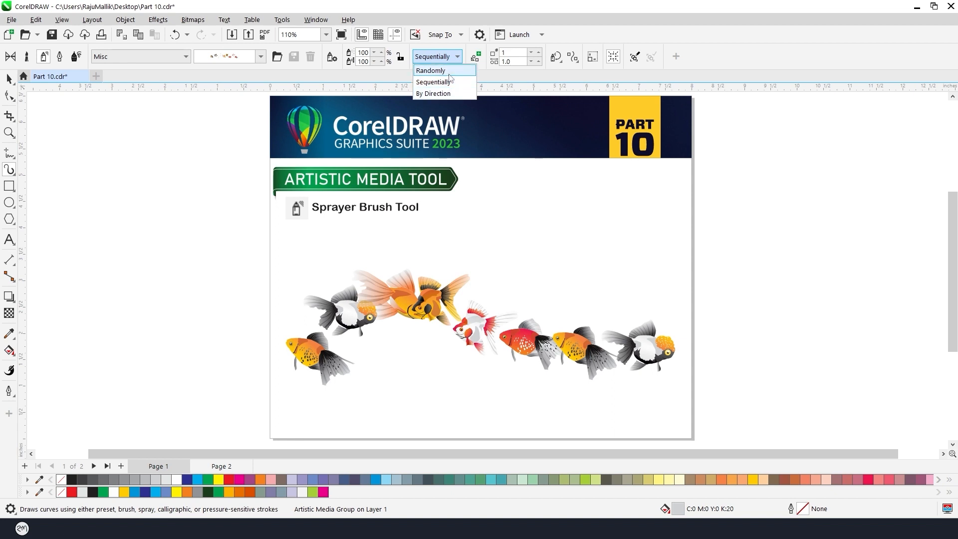
click(449, 73)
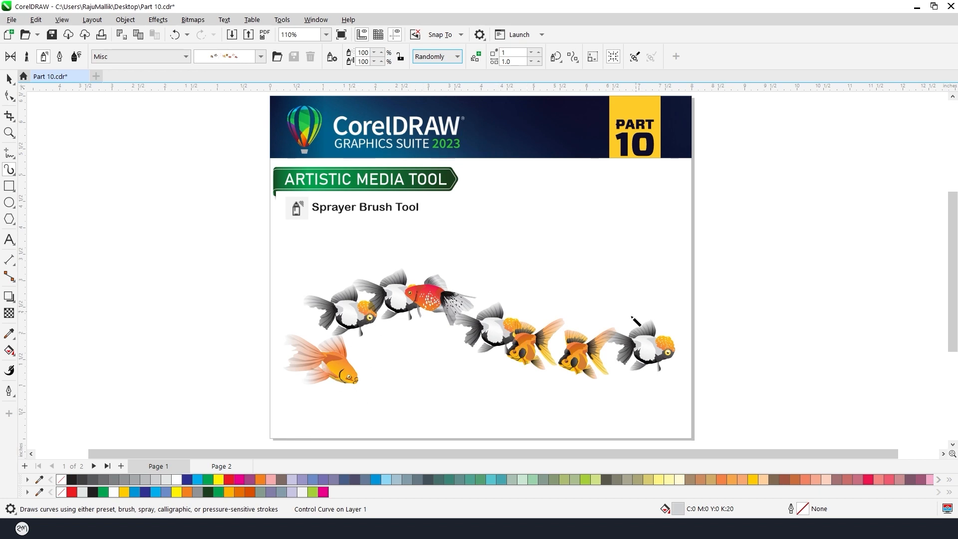
click(457, 56)
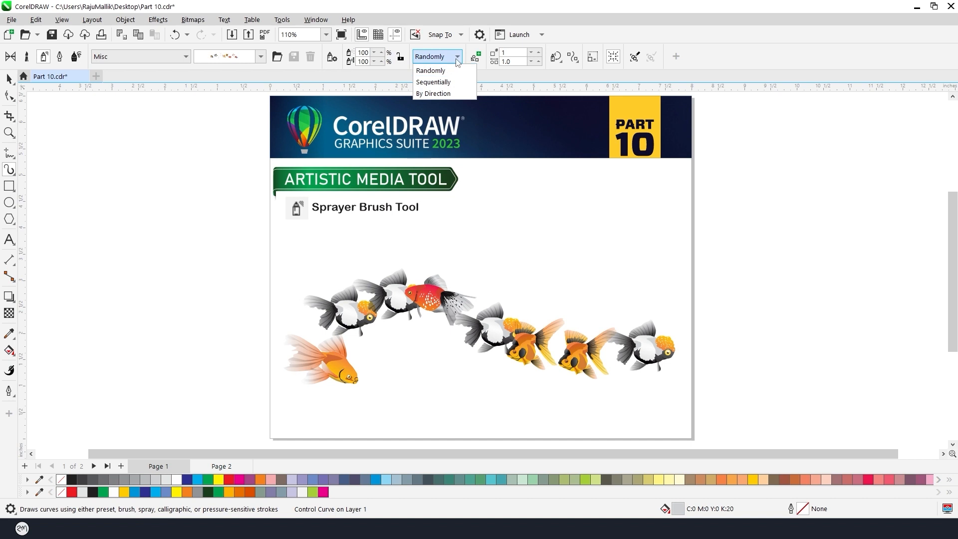
click(433, 79)
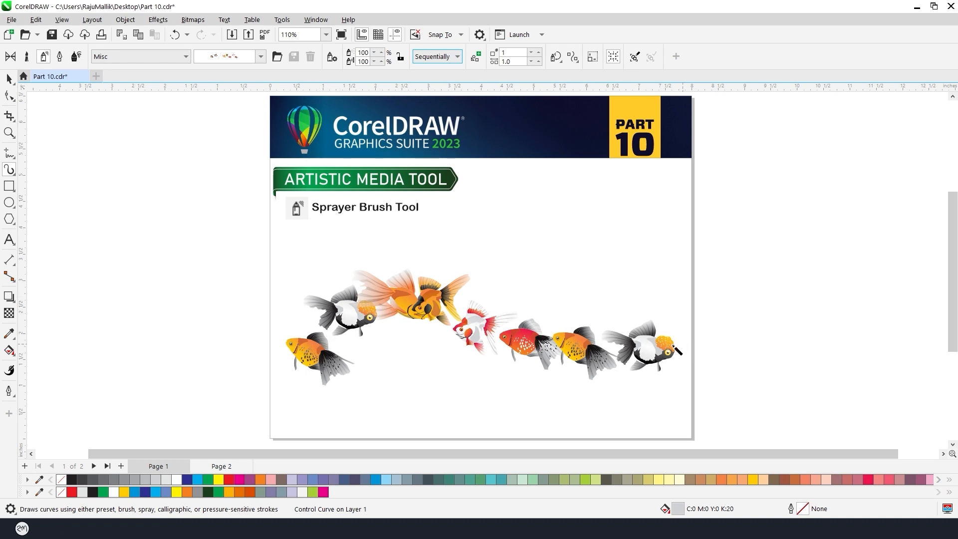
Step: Change the goldfish stroke's spray order to By Direction and return it to Sequentially
click(446, 59)
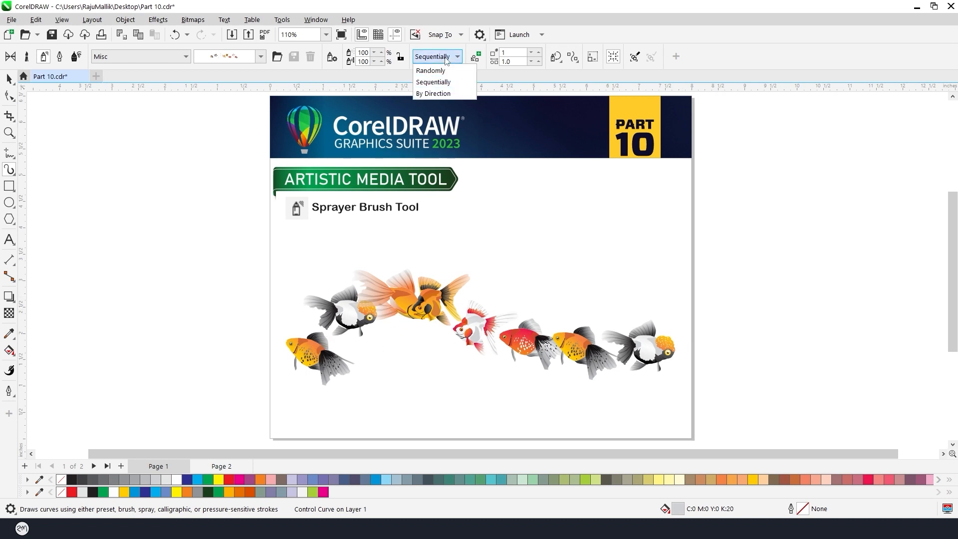
click(432, 94)
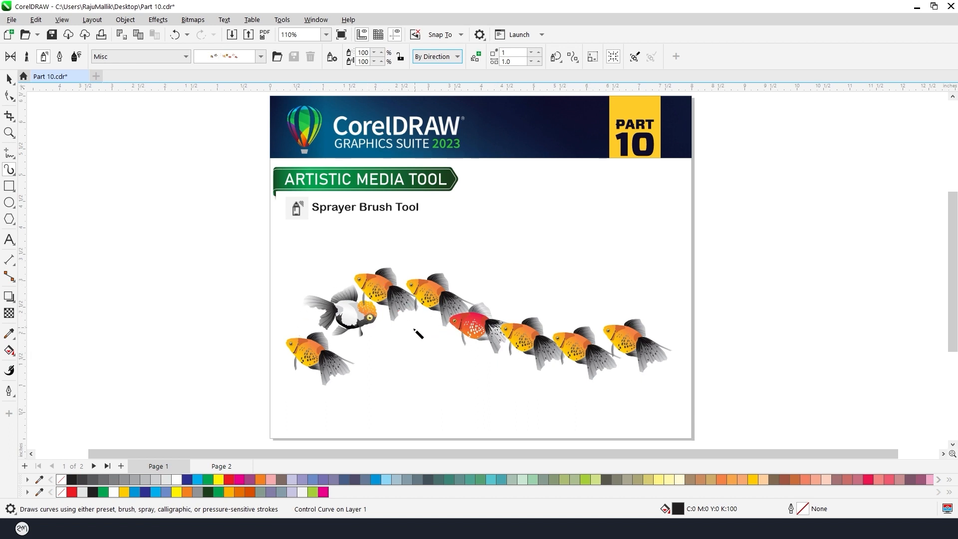
scroll(506, 315, down, 2)
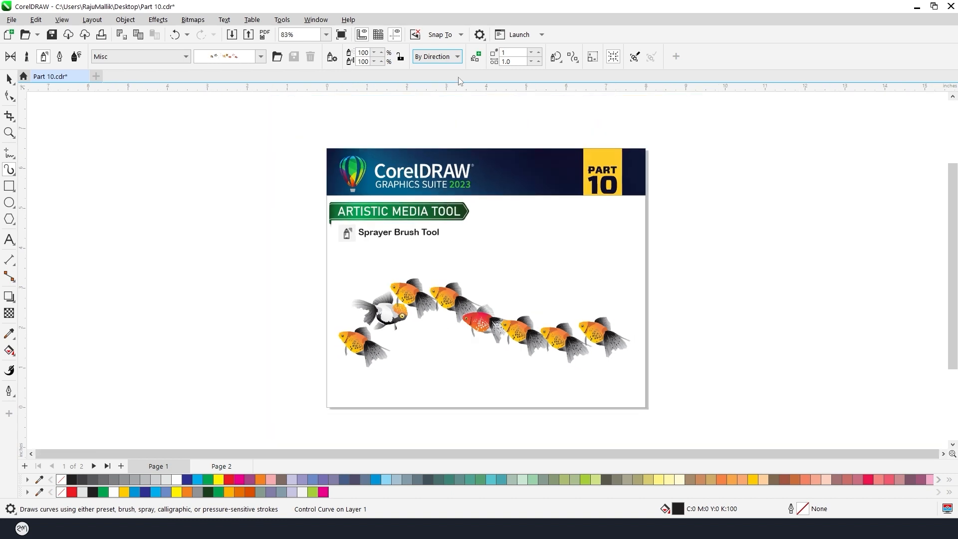
click(451, 57)
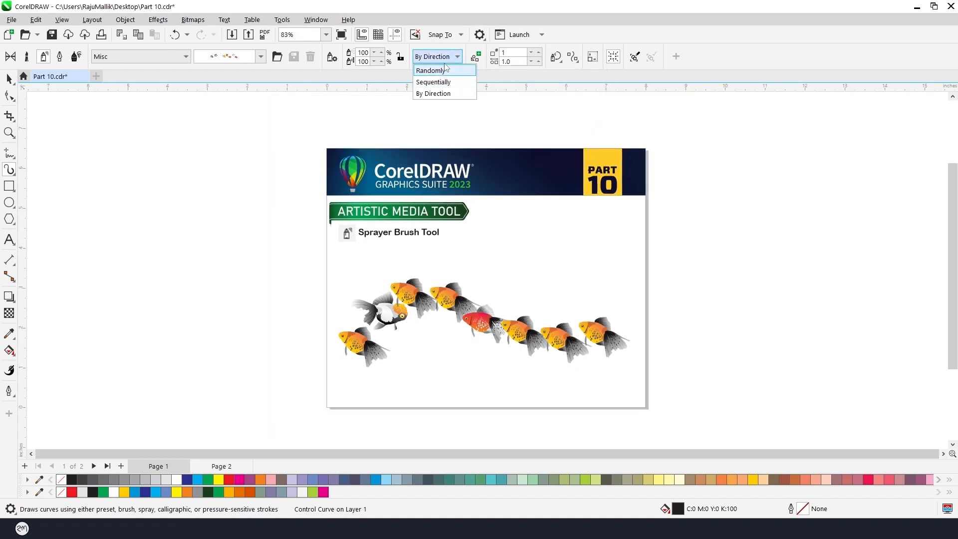
click(446, 61)
click(448, 59)
click(434, 78)
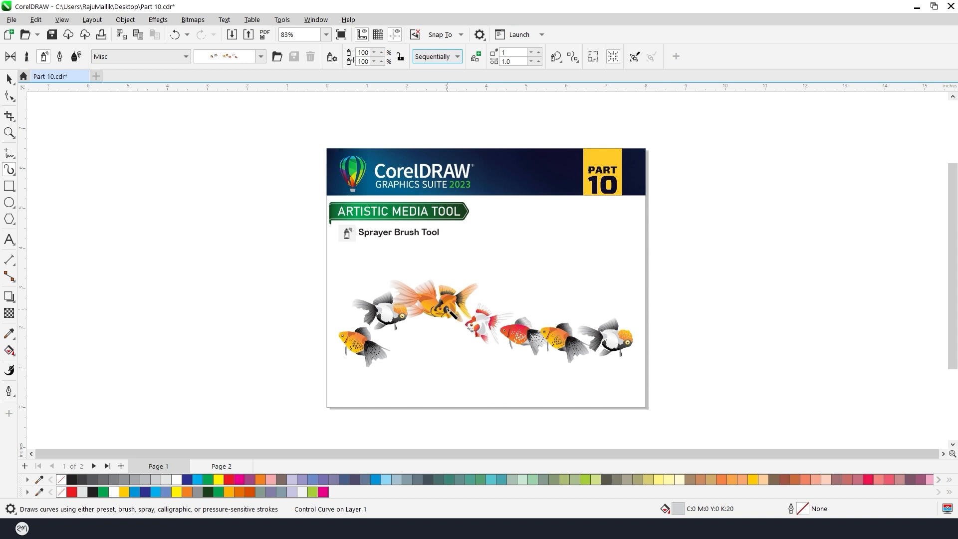
Step: Add the goldfish stroke to the spraylist and choose the Custom goldfish spray pattern
click(476, 57)
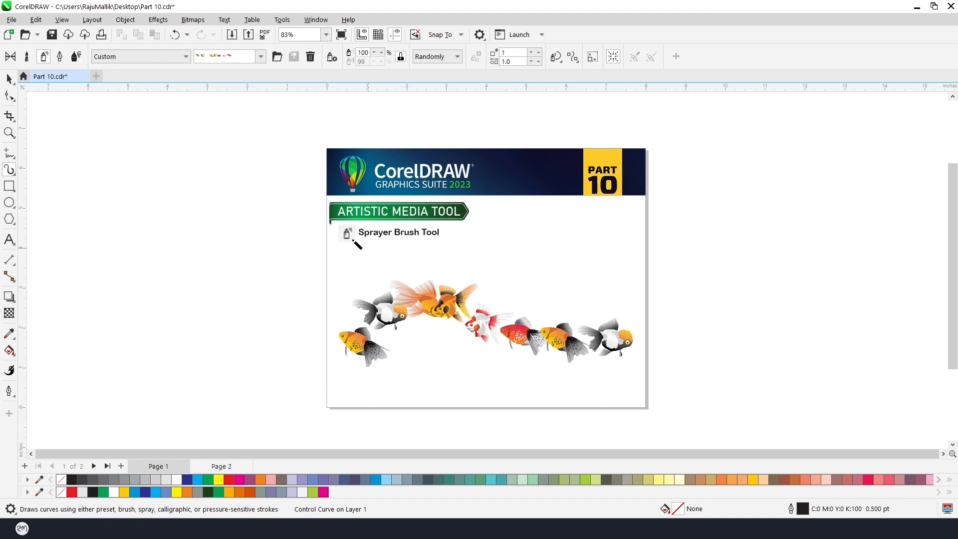
click(260, 57)
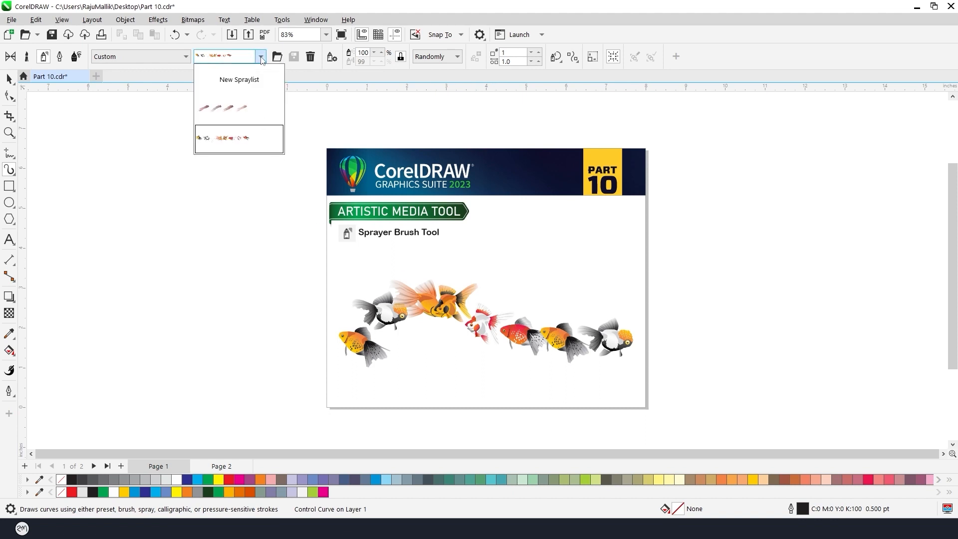
click(225, 143)
Step: Spray two wavy goldfish strokes with the custom pattern, one across each side edge of the page
mouse_move(83, 324)
mouse_down()
mouse_move(175, 288)
mouse_move(376, 239)
mouse_up()
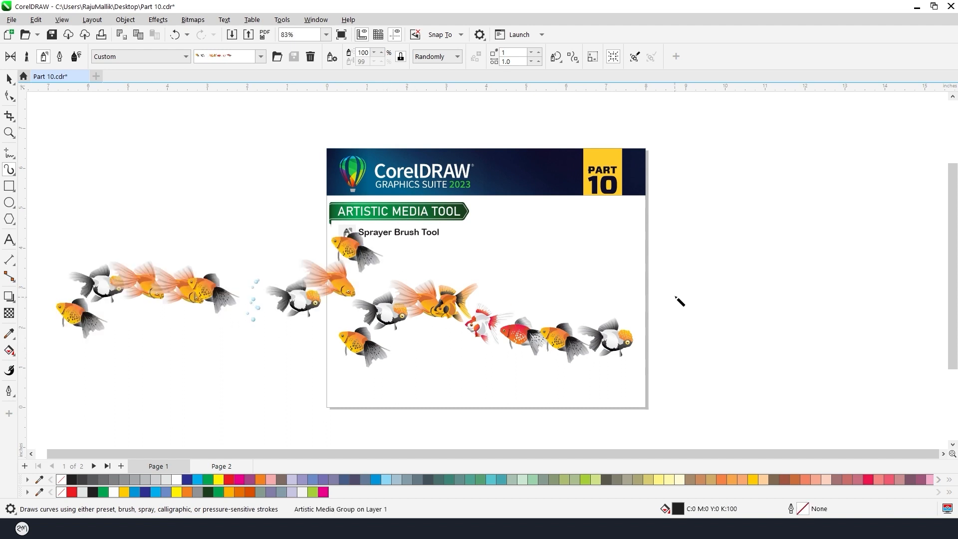
drag(605, 264, 935, 298)
scroll(488, 302, down, 1)
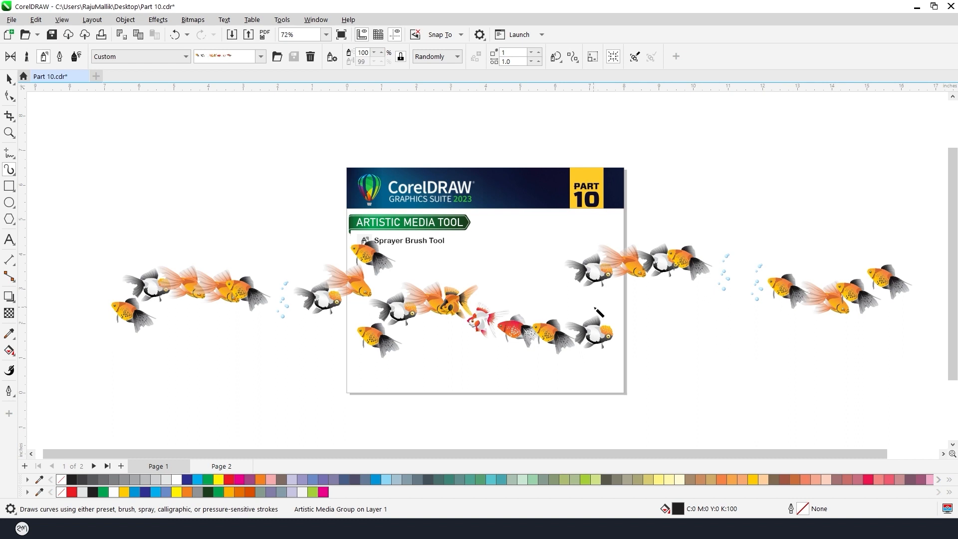
Step: Delete the goldfish pattern from the Custom spray category and confirm its removal
click(260, 56)
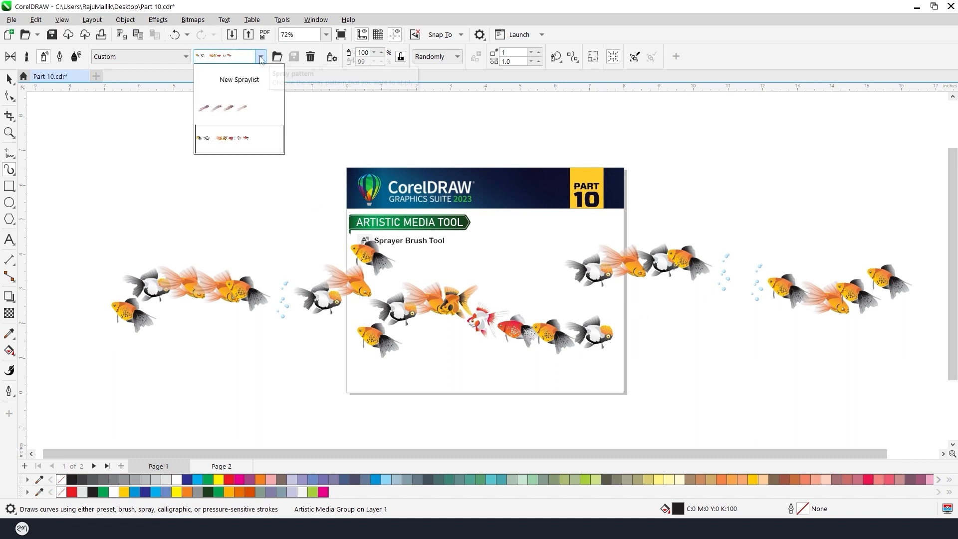
click(185, 57)
click(186, 57)
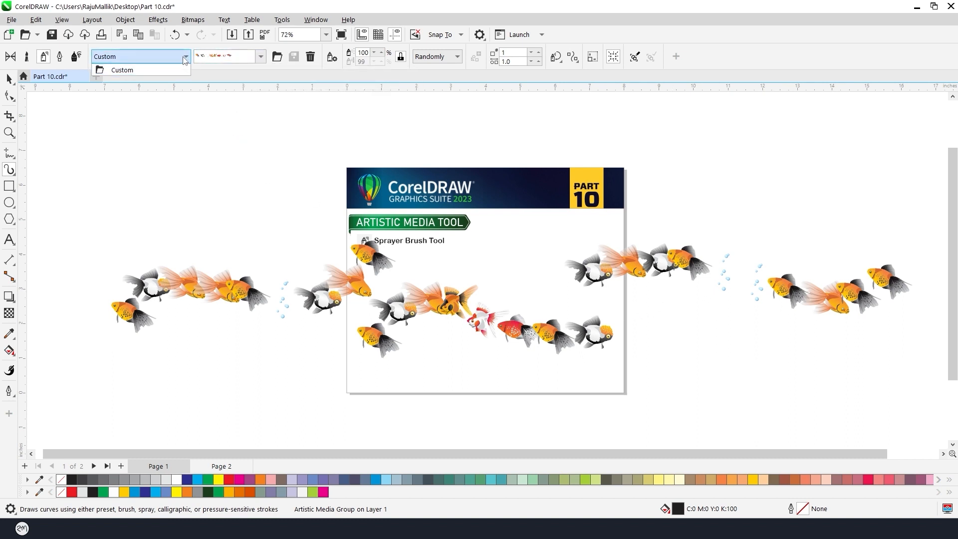
click(309, 58)
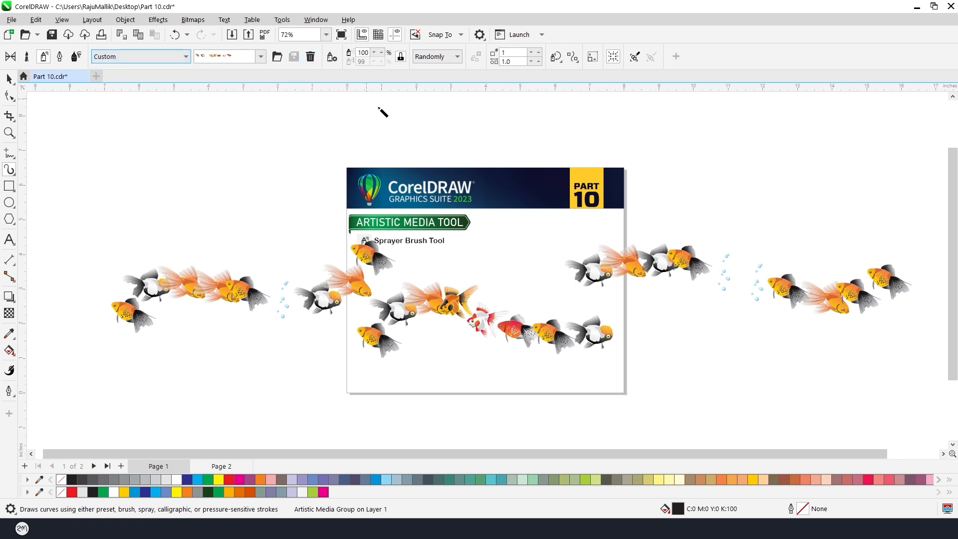
click(310, 56)
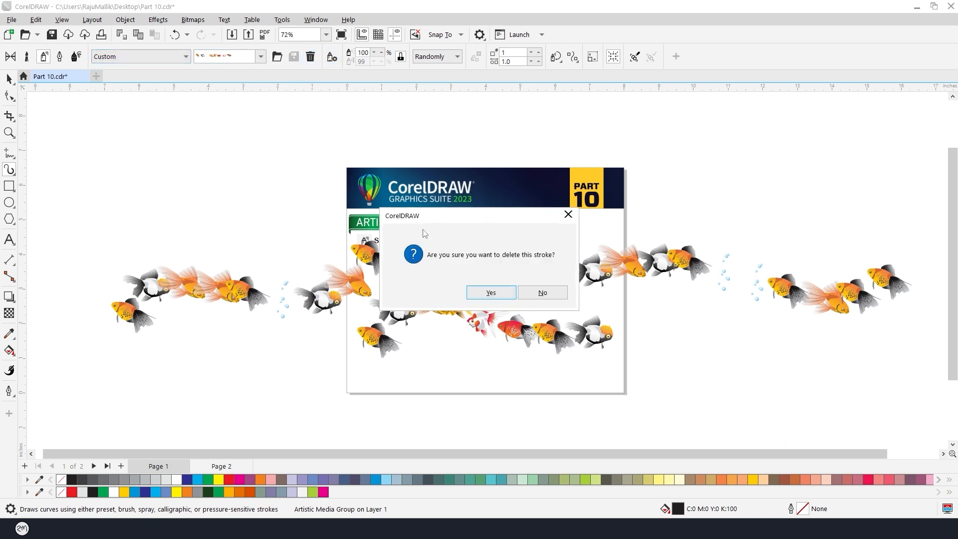
click(502, 297)
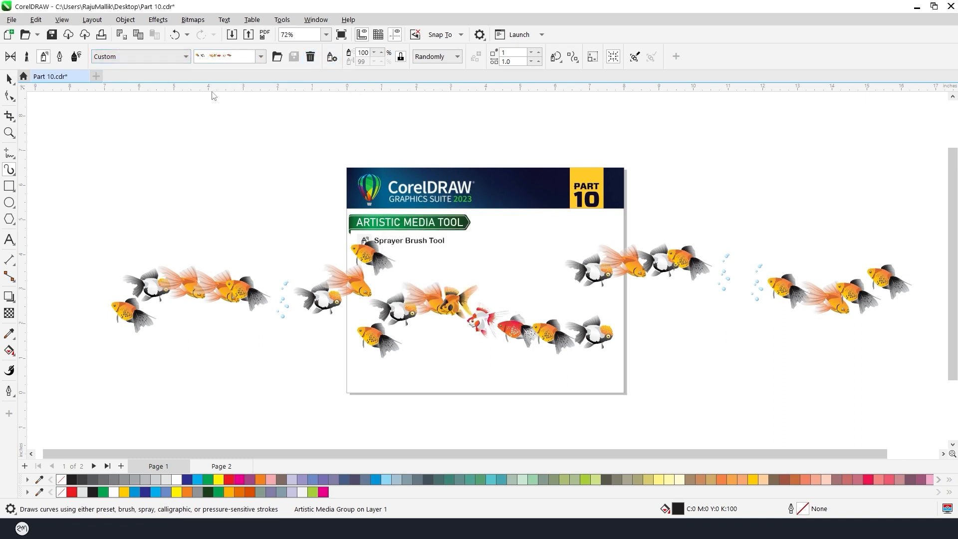
Step: Switch the spray category to Misc and display its spray patterns
click(258, 59)
click(156, 60)
click(171, 60)
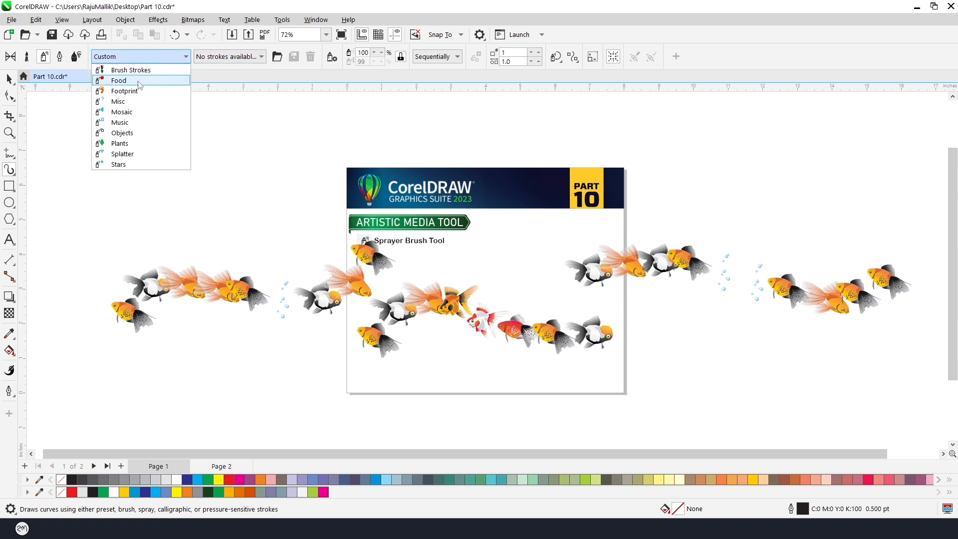
click(118, 101)
click(261, 57)
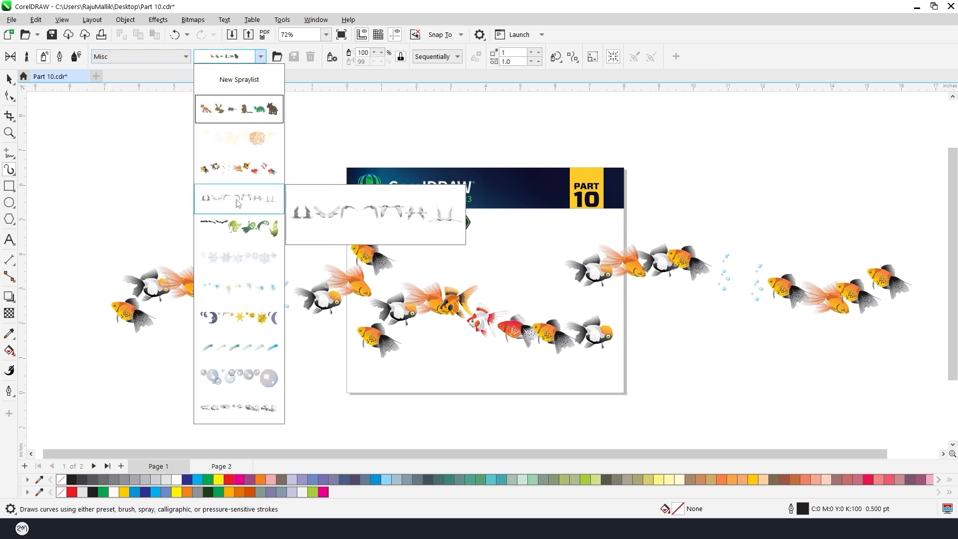
Step: Delete all goldfish strokes on and around the page
click(9, 78)
click(230, 295)
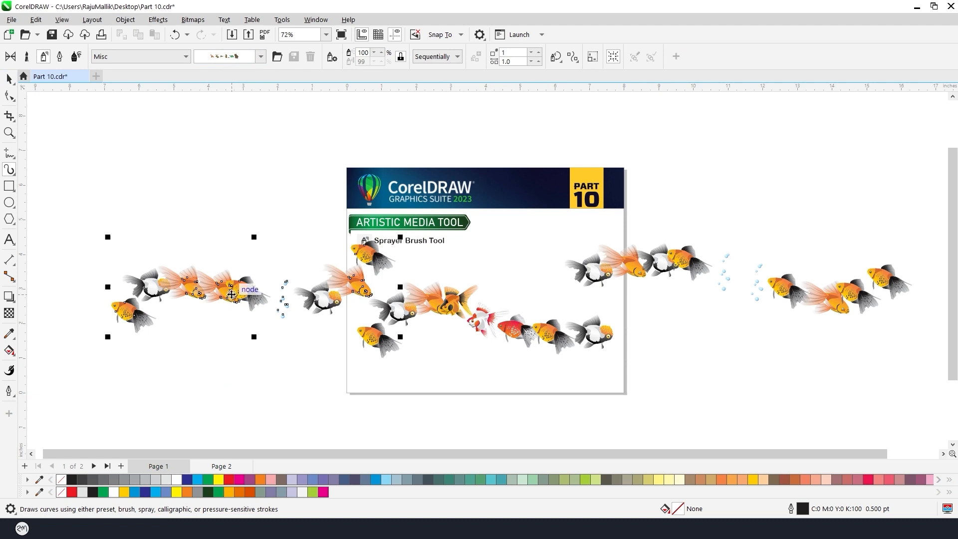
key(space)
key(Delete)
click(451, 304)
key(Delete)
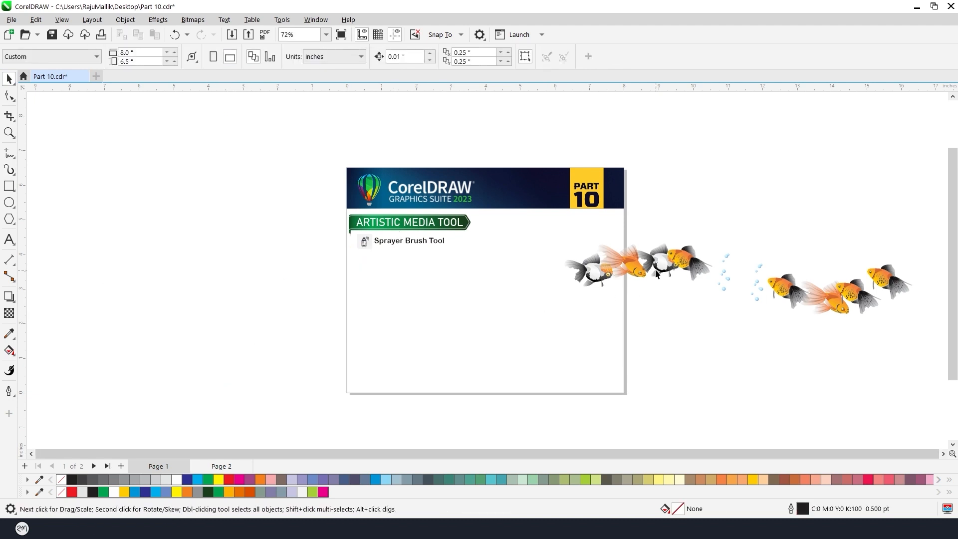
click(656, 274)
key(Delete)
key(z)
drag(336, 161, 645, 402)
key(space)
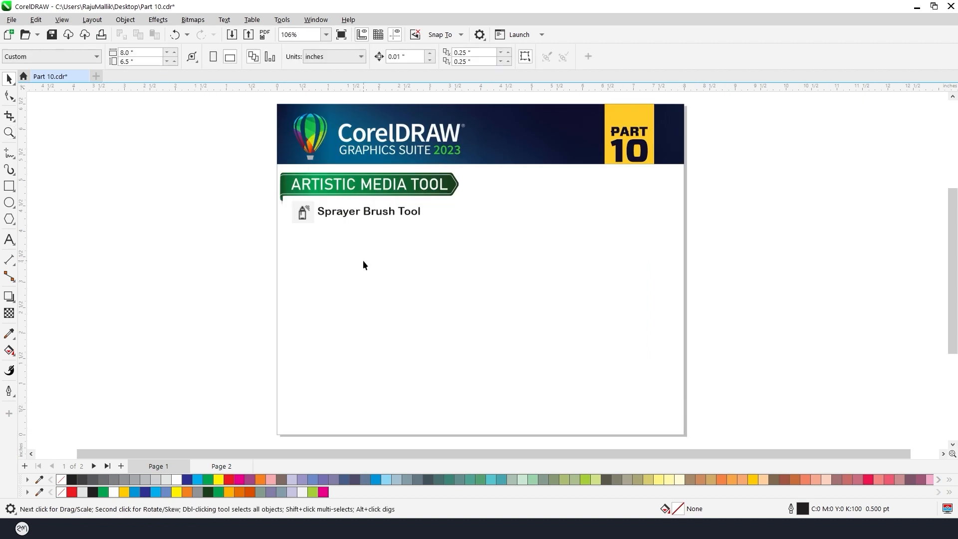
Step: Try a goldfish spray stroke across the lower half of the page with the Artistic Media sprayer, and delete it
click(12, 171)
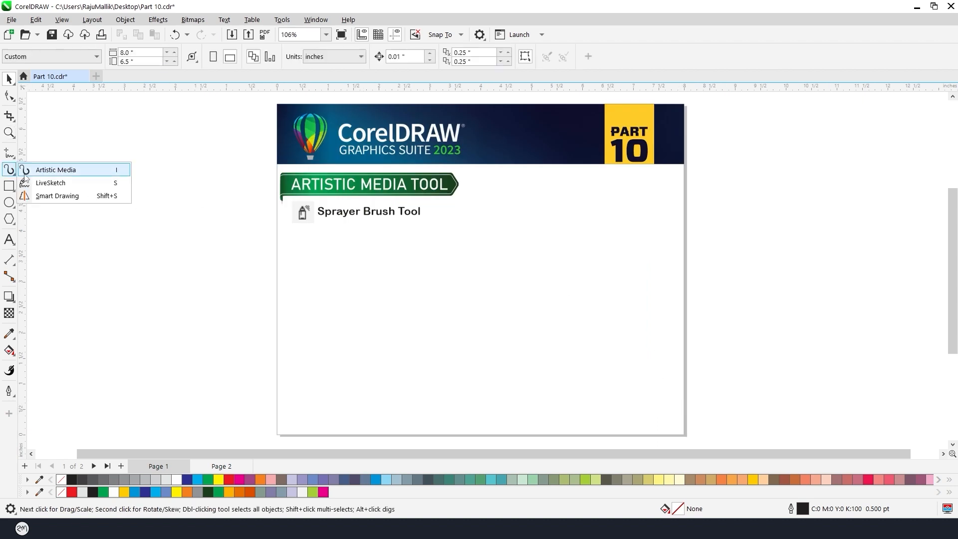
click(30, 172)
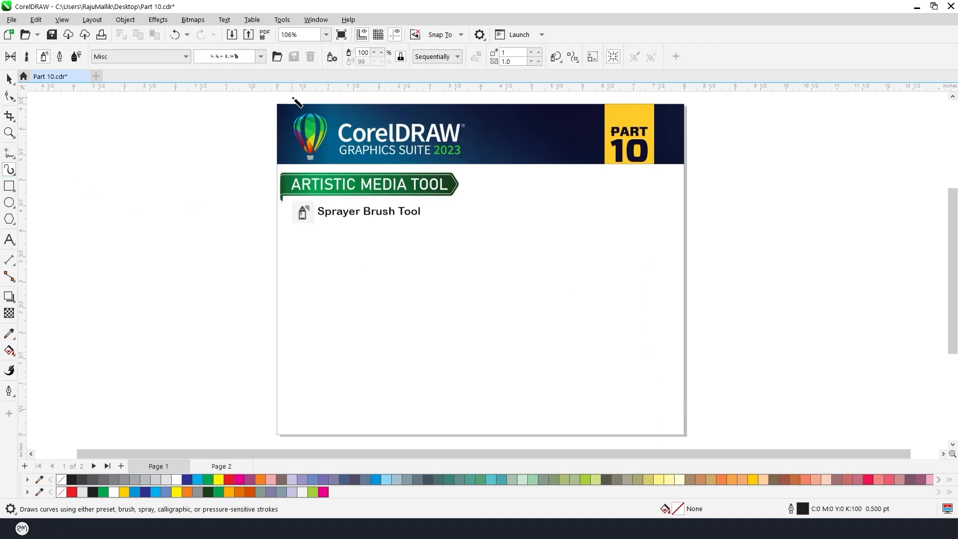
click(261, 56)
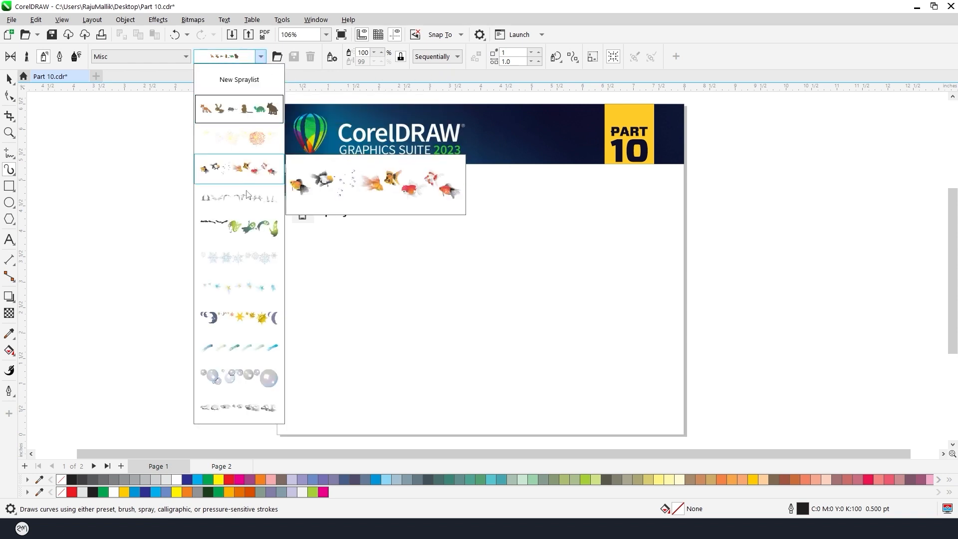
click(231, 169)
mouse_move(296, 347)
mouse_down()
mouse_move(353, 327)
mouse_move(681, 318)
mouse_up()
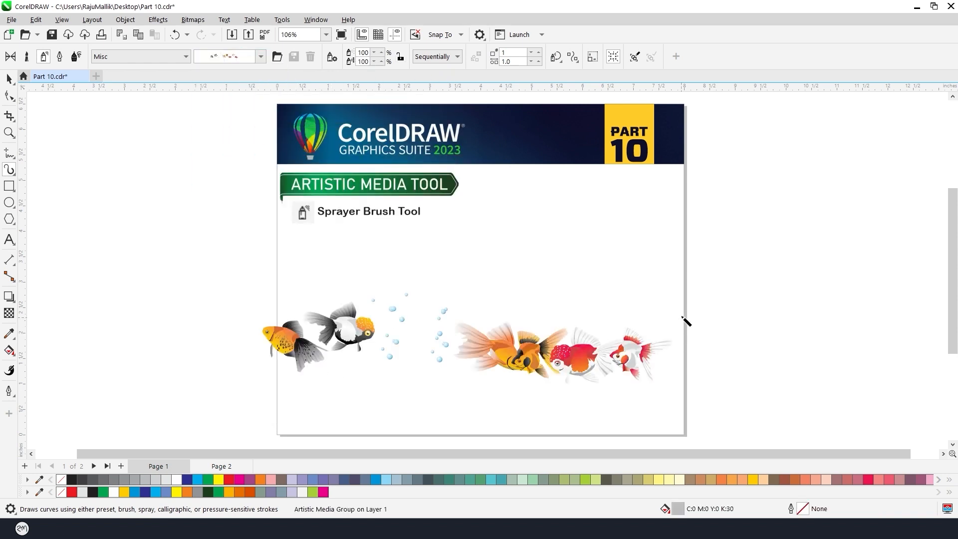
key(space)
key(Delete)
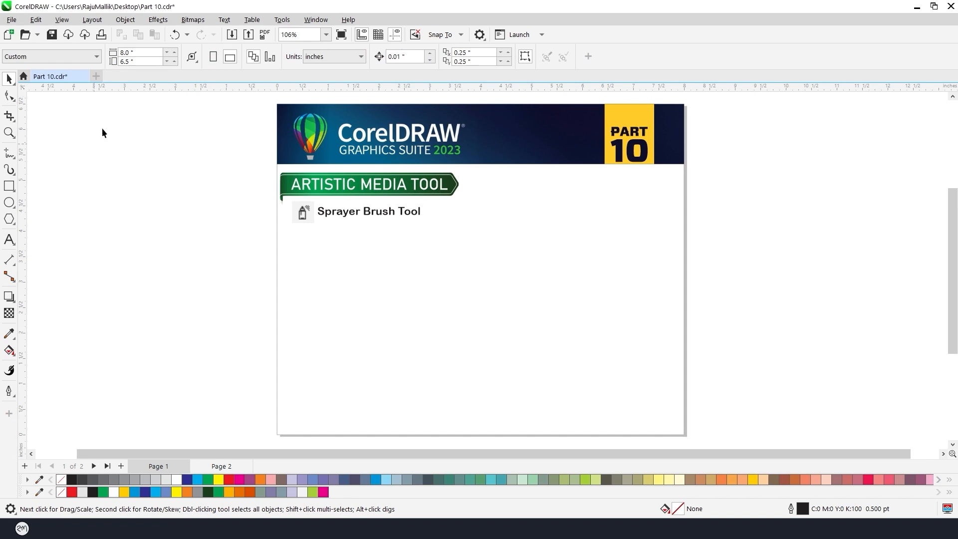
Step: Spray a seagull stroke across the middle of the page with the seagull pattern from the Misc category
click(9, 169)
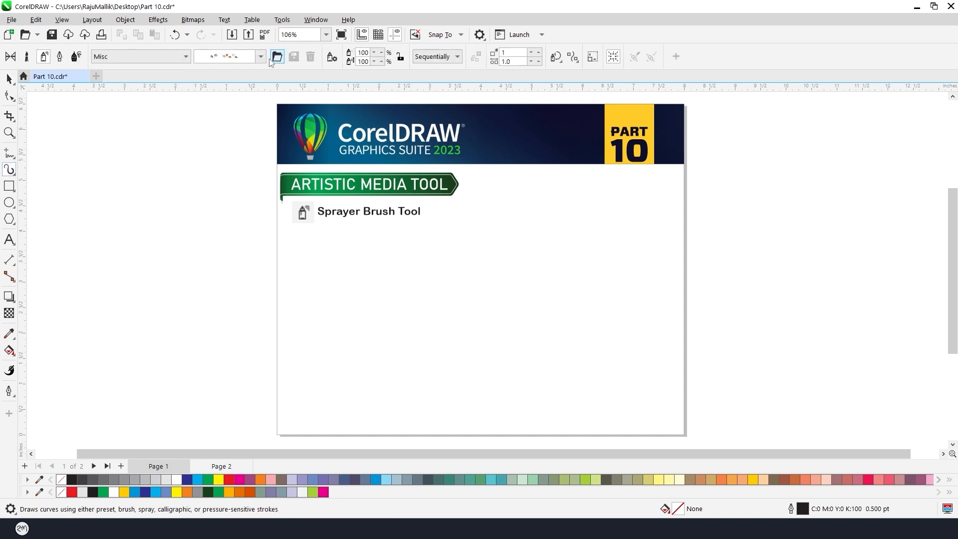
click(260, 57)
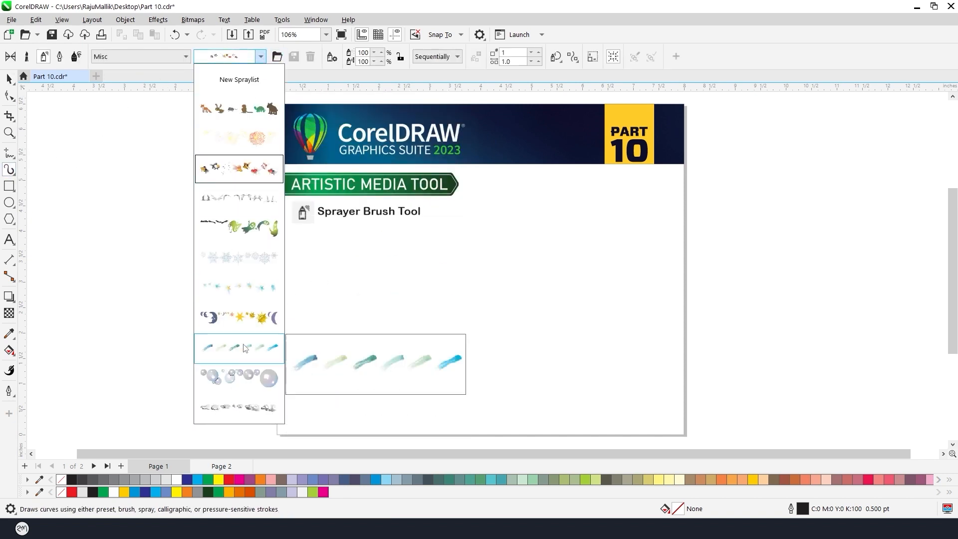
click(243, 198)
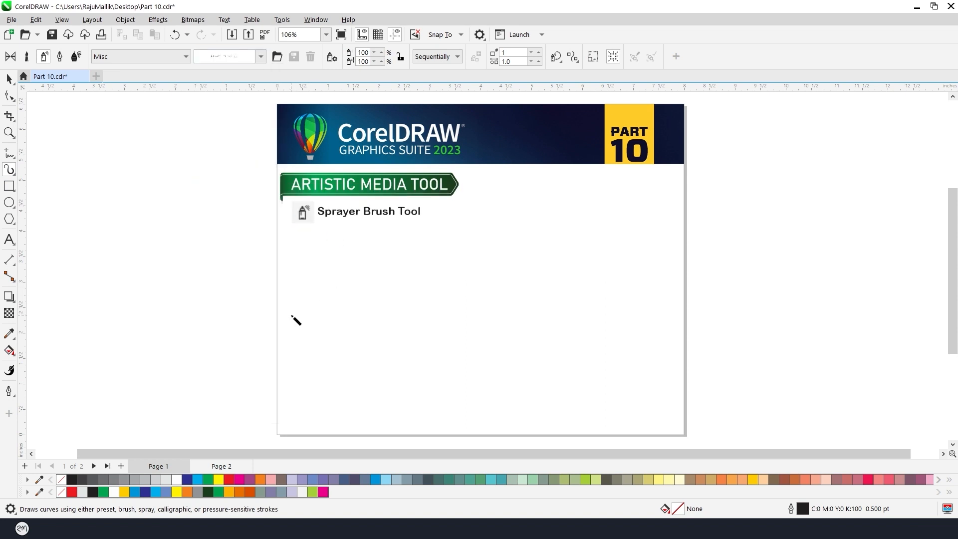
mouse_move(294, 319)
mouse_down()
mouse_move(400, 285)
mouse_move(614, 292)
mouse_move(665, 256)
mouse_up()
Step: Move the seagull stroke lower and scale it down to about 88% so it fits within the page width
key(space)
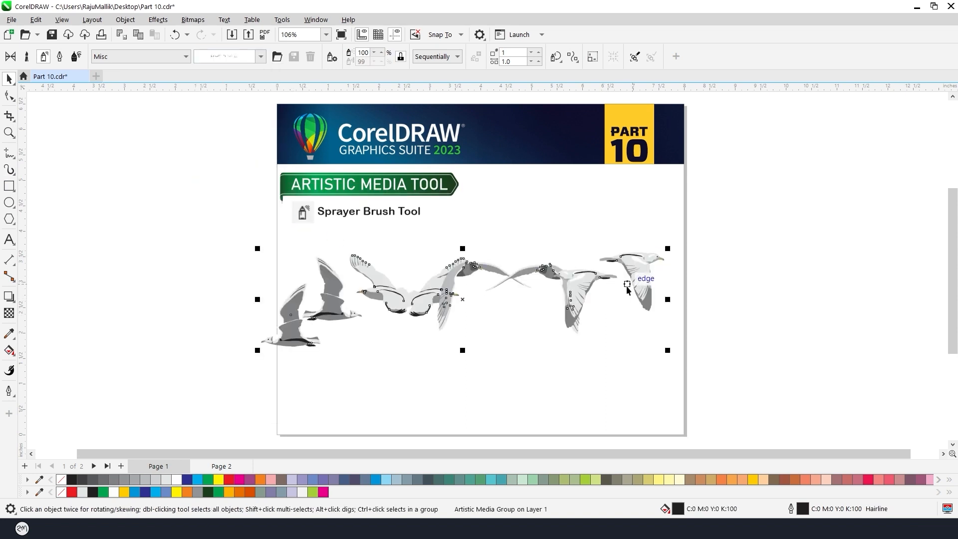
drag(626, 285, 642, 312)
drag(684, 378, 678, 380)
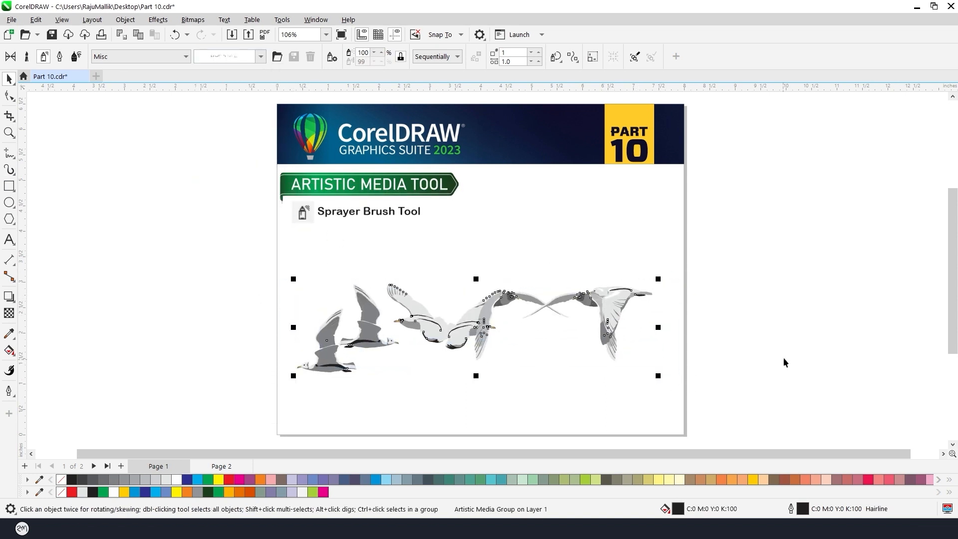
click(783, 358)
Step: Set the seagull stroke's images per dab to 2 and examine the sprayed birds up close
click(559, 305)
click(9, 170)
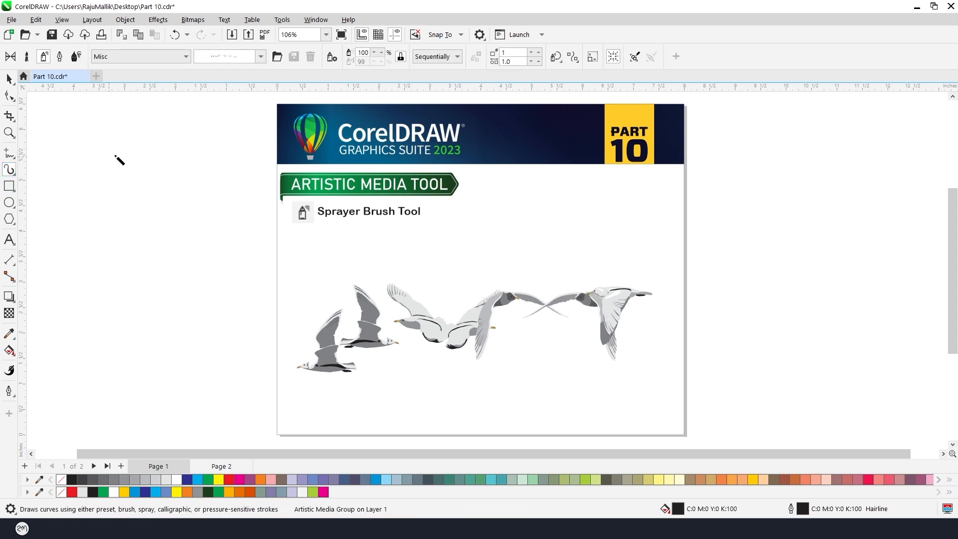
click(457, 57)
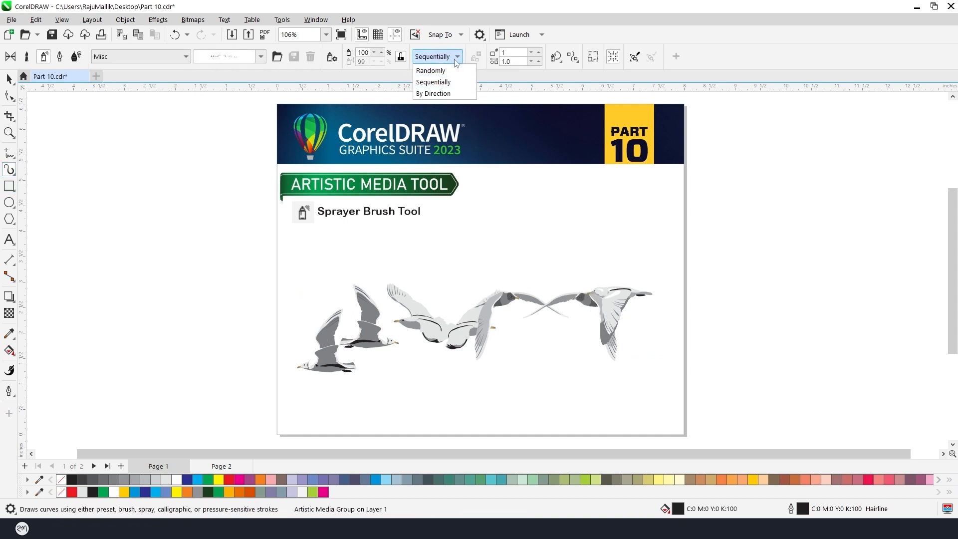
click(456, 57)
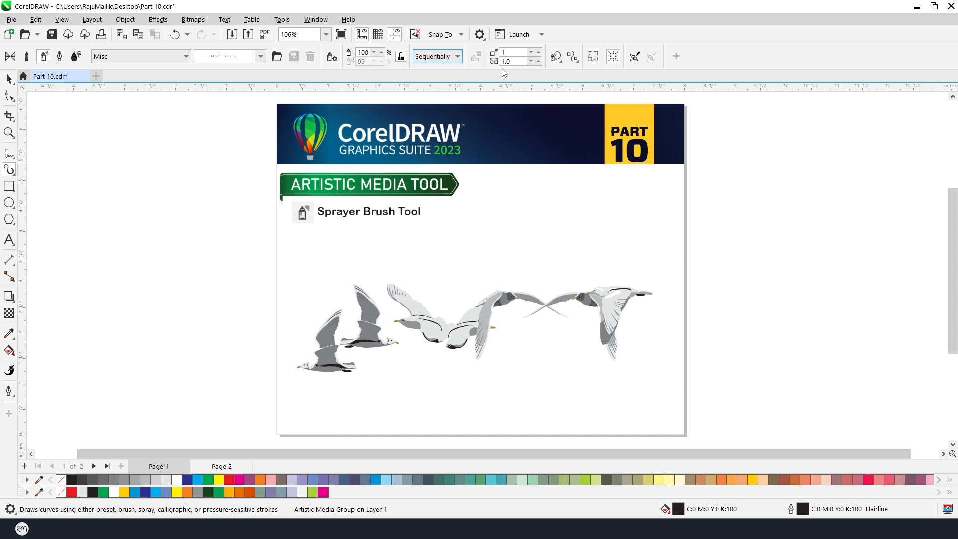
double_click(511, 53)
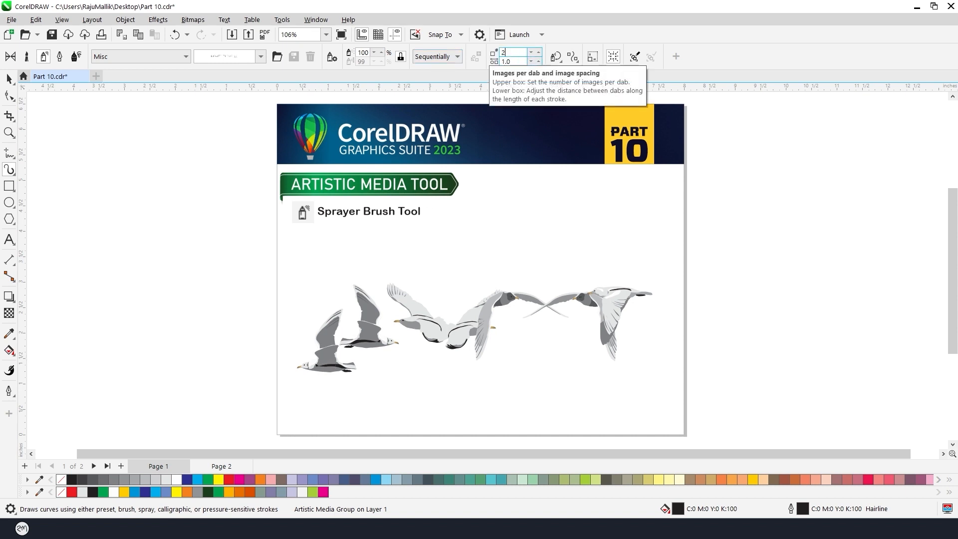
text(2)
key(Return)
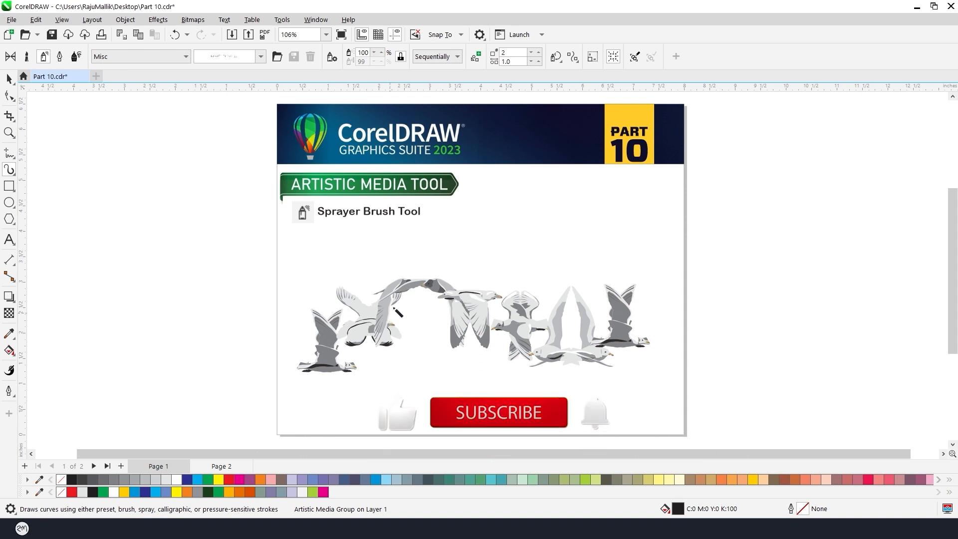
scroll(451, 298, up, 3)
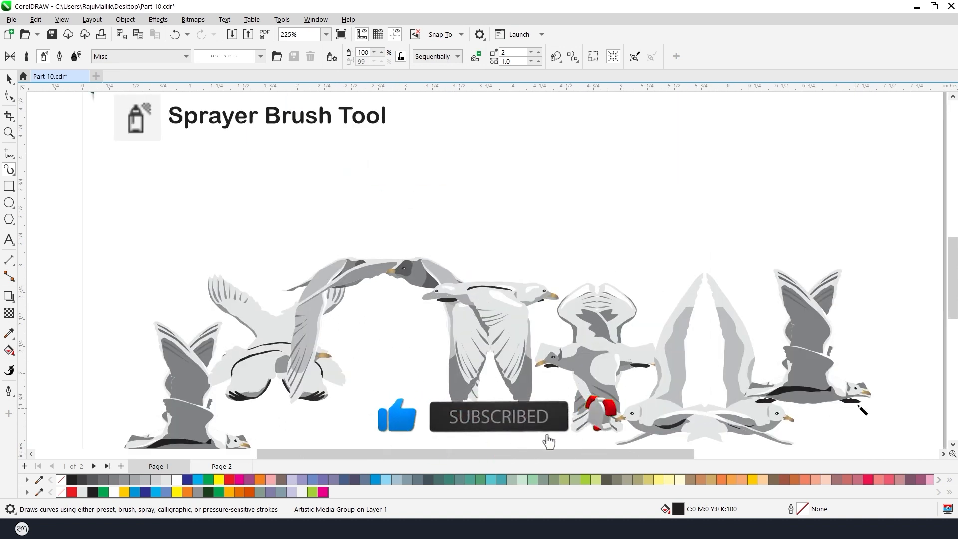
scroll(577, 317, down, 3)
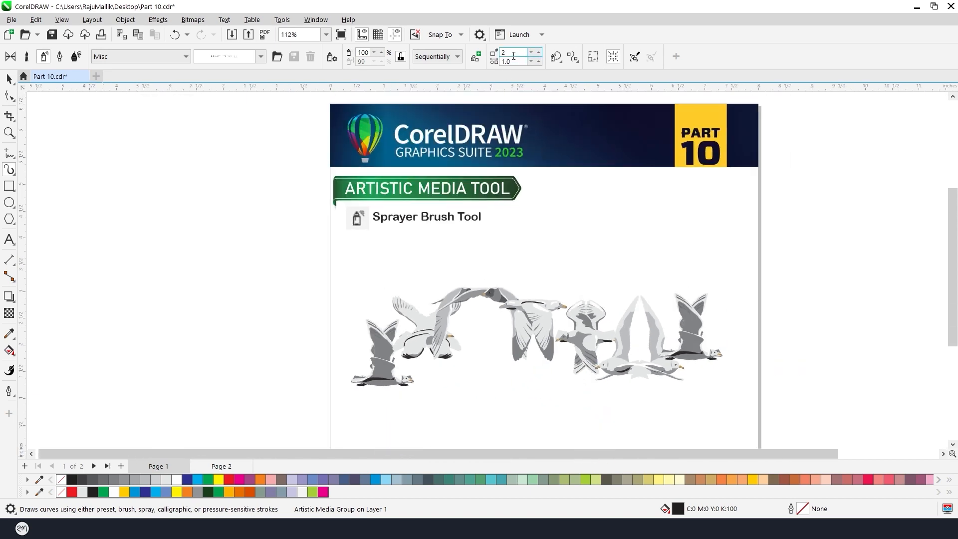
Step: Try 3 images per dab on the seagull stroke and return the setting to 1
text(3)
key(Return)
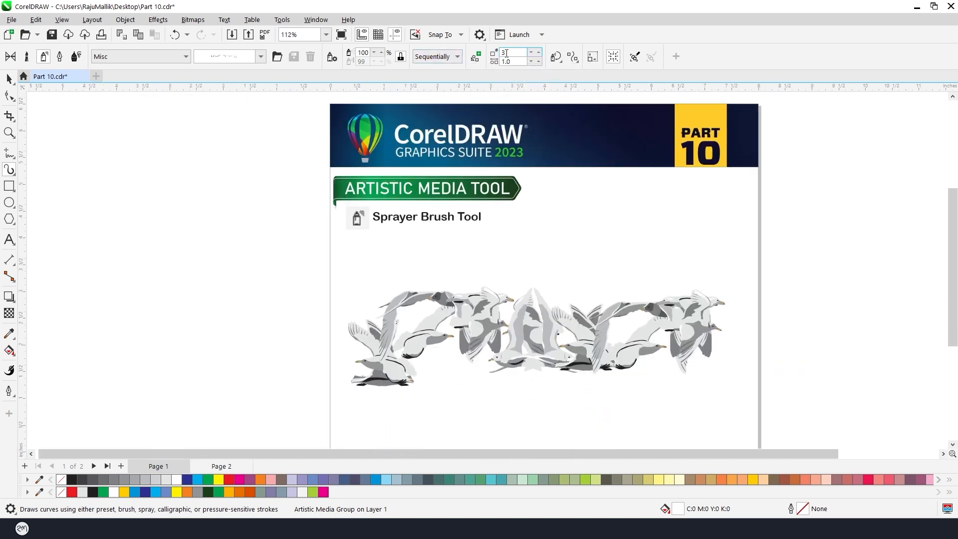
text(1)
key(Return)
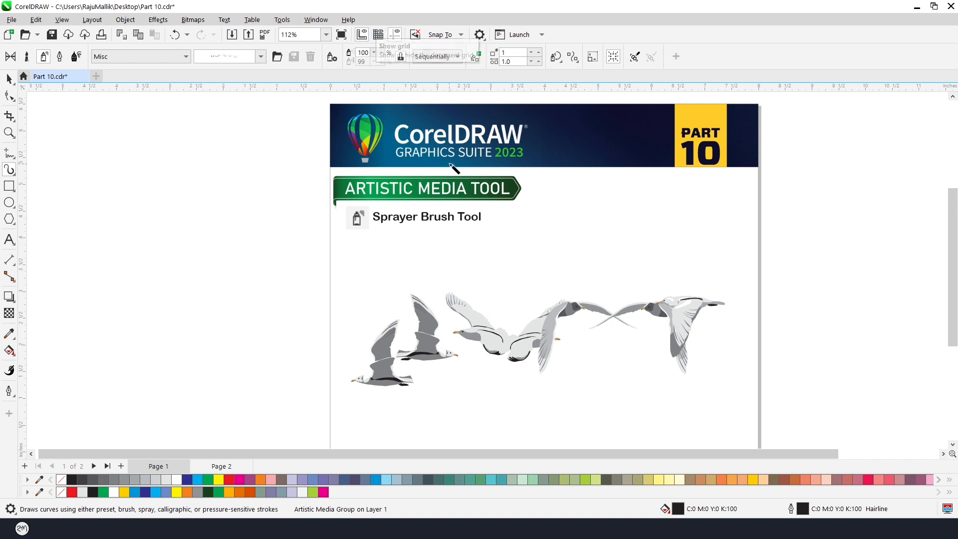
Step: Set the seagull stroke's image spacing to 2.0
double_click(513, 60)
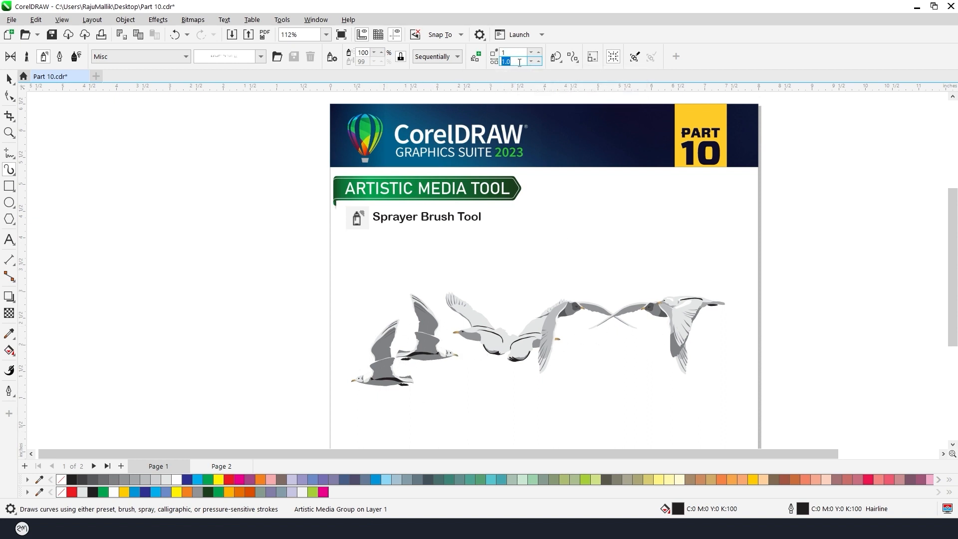
text(2)
key(Return)
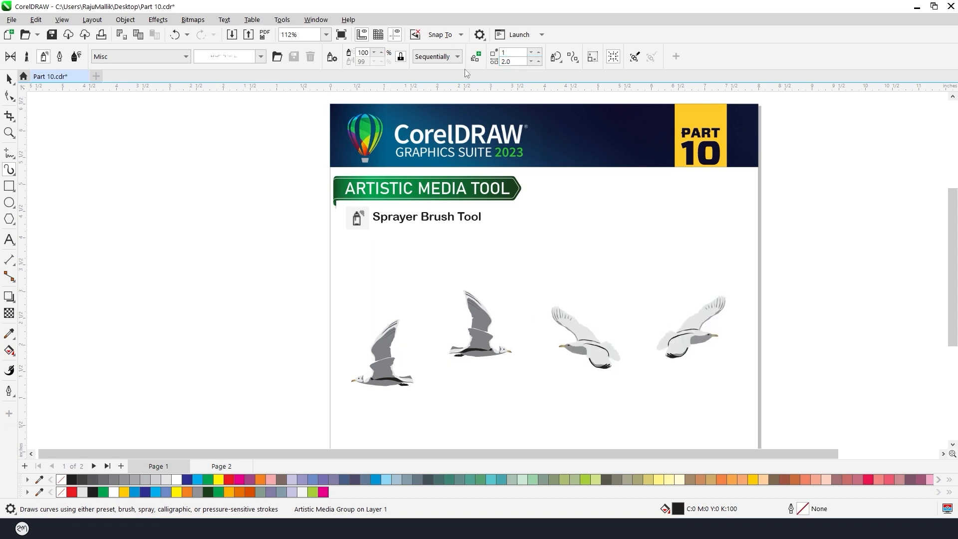
Step: Set the distance between the seagull stroke's dabs to 1.5
double_click(518, 62)
text(1.5)
key(Return)
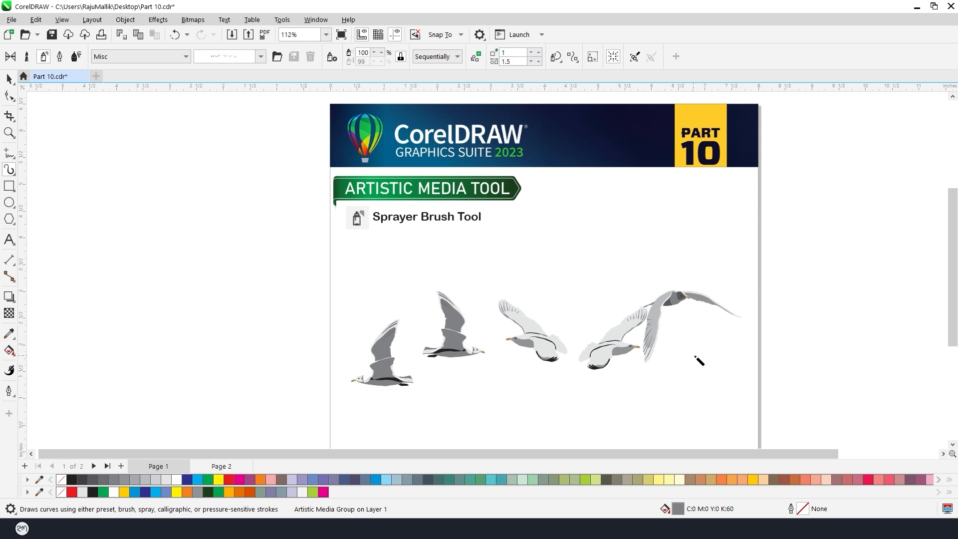
Step: Rotate the sprayed seagulls by 50° relative to the page
key(space)
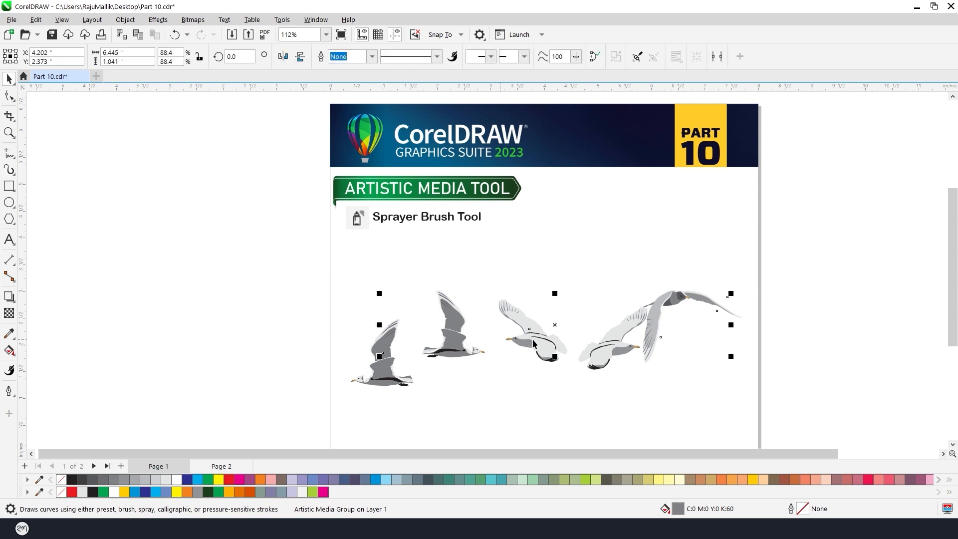
click(9, 169)
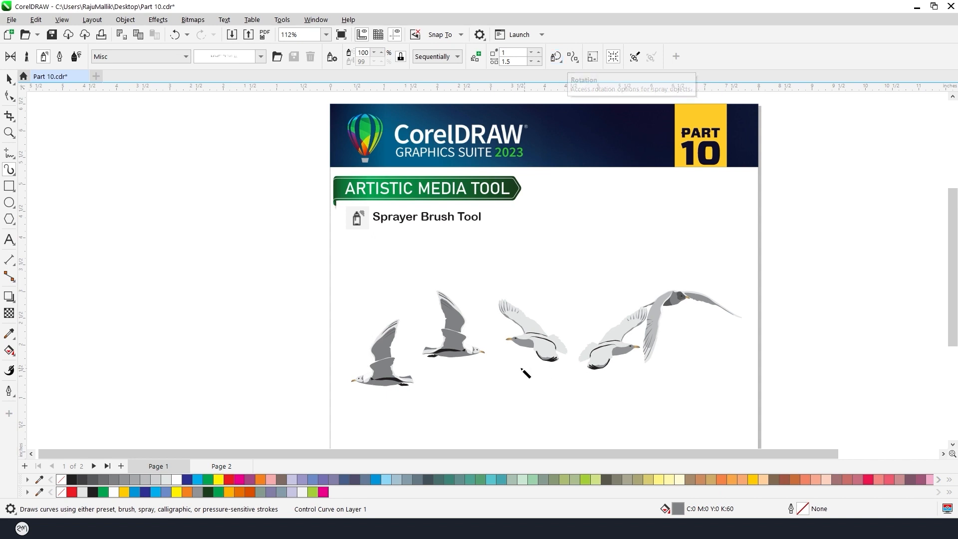
click(560, 59)
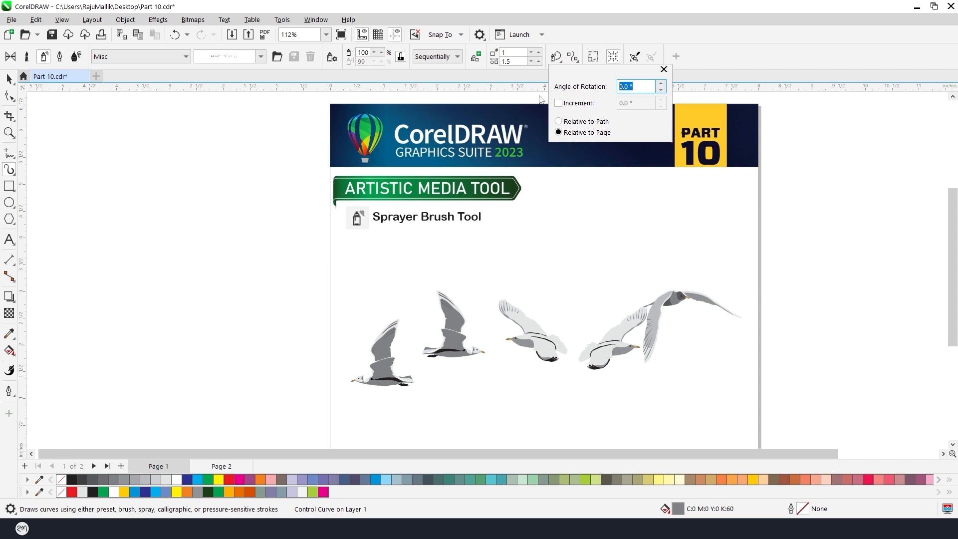
text(60)
key(Return)
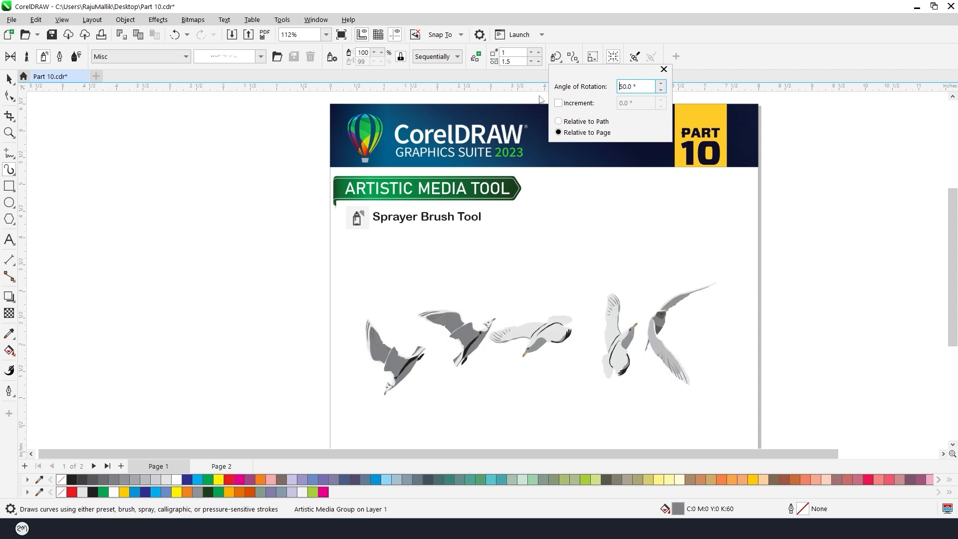
Step: Set the sprayed seagulls' angle of rotation to 65°
double_click(639, 87)
text(60)
key(Return)
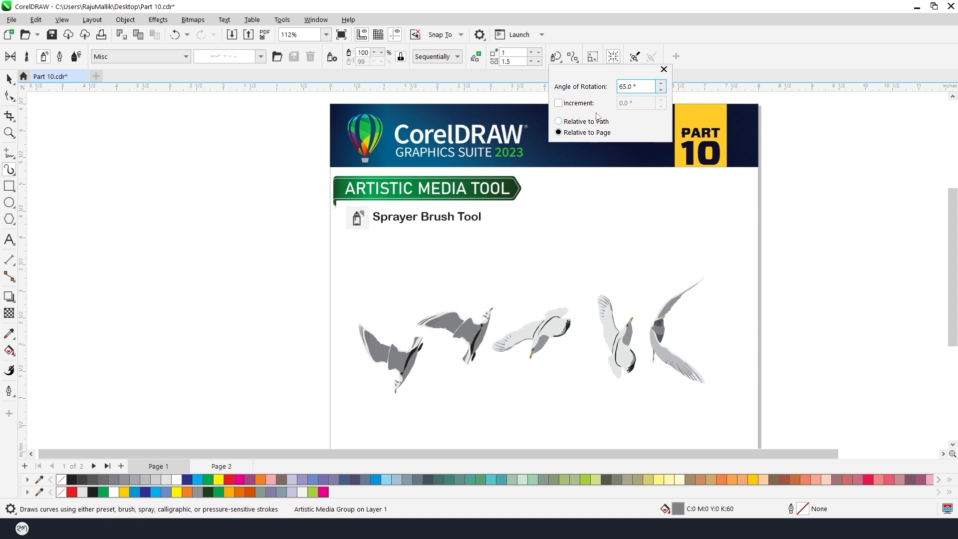
Step: Enable incremental rotation for the sprayed seagulls with an increment of 50°
click(570, 106)
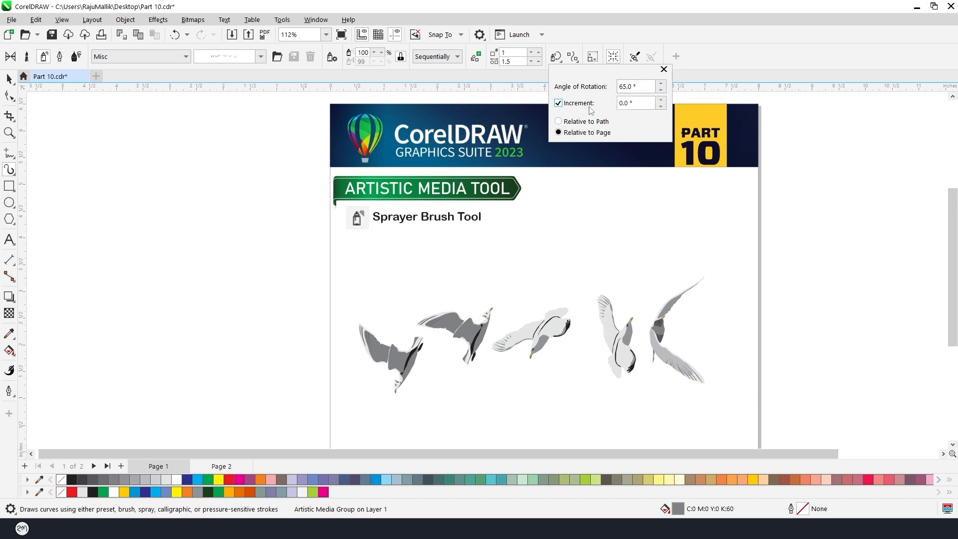
key(Tab)
text(50)
key(Return)
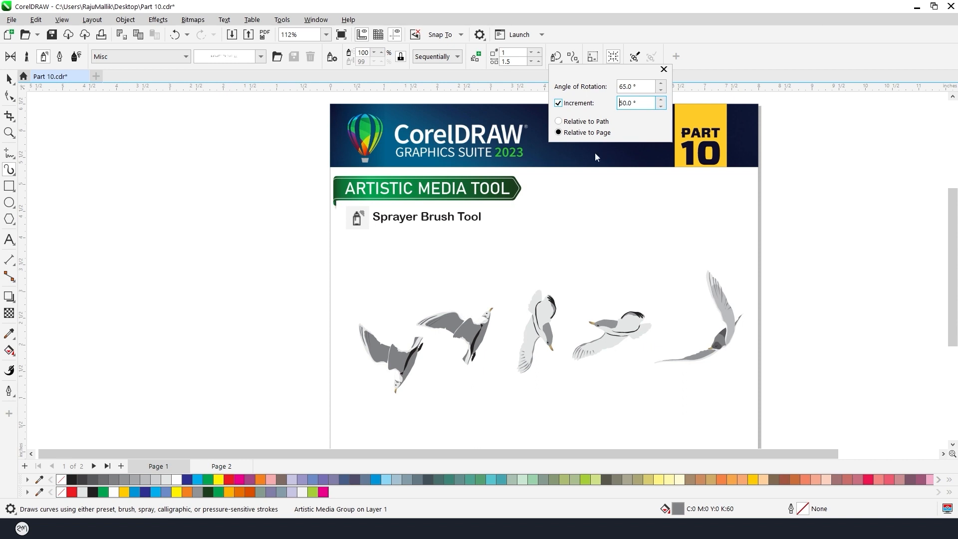
Step: Reset the seagulls' rotation increment to 0°
drag(638, 103, 557, 110)
text(0)
key(Return)
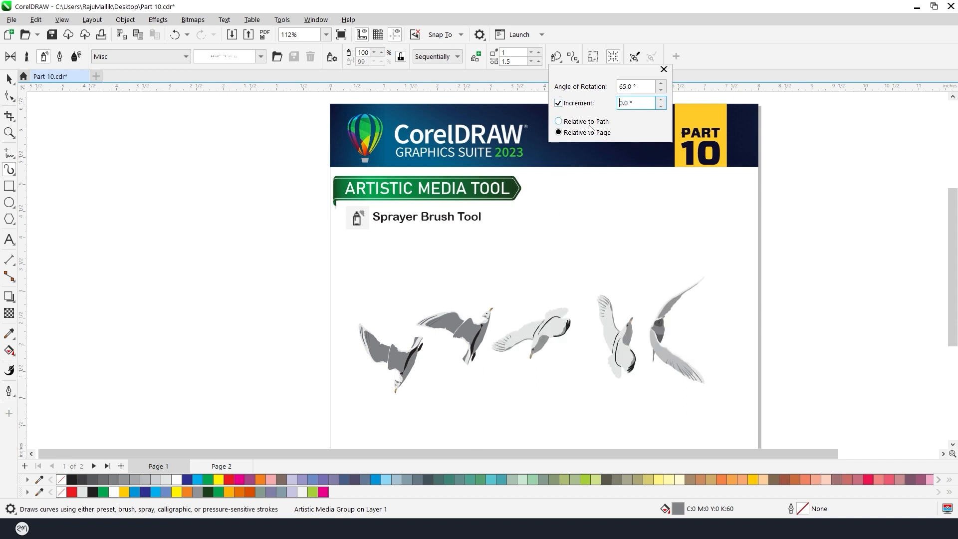
Step: Close the rotation options and move the seagull stroke's control curve lower on the page
click(9, 81)
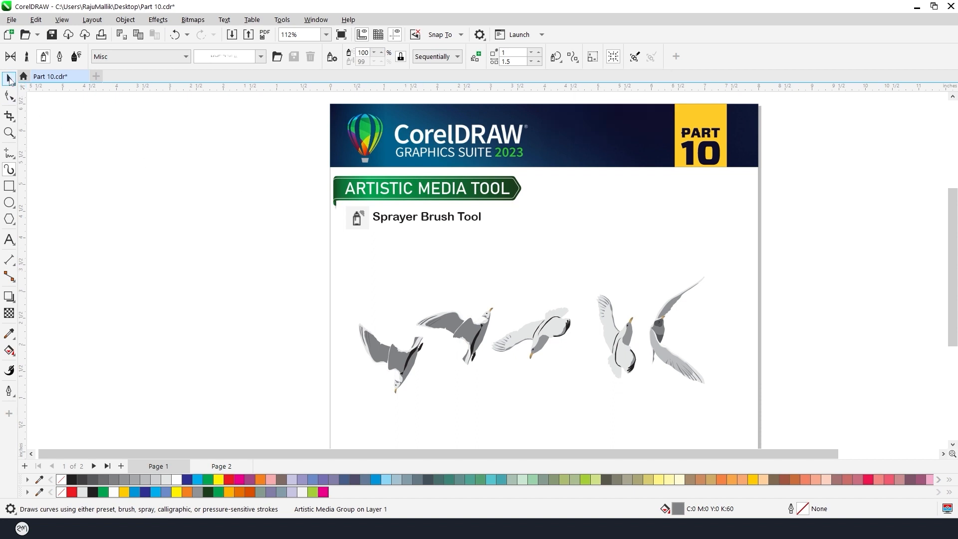
click(9, 78)
drag(554, 325, 553, 367)
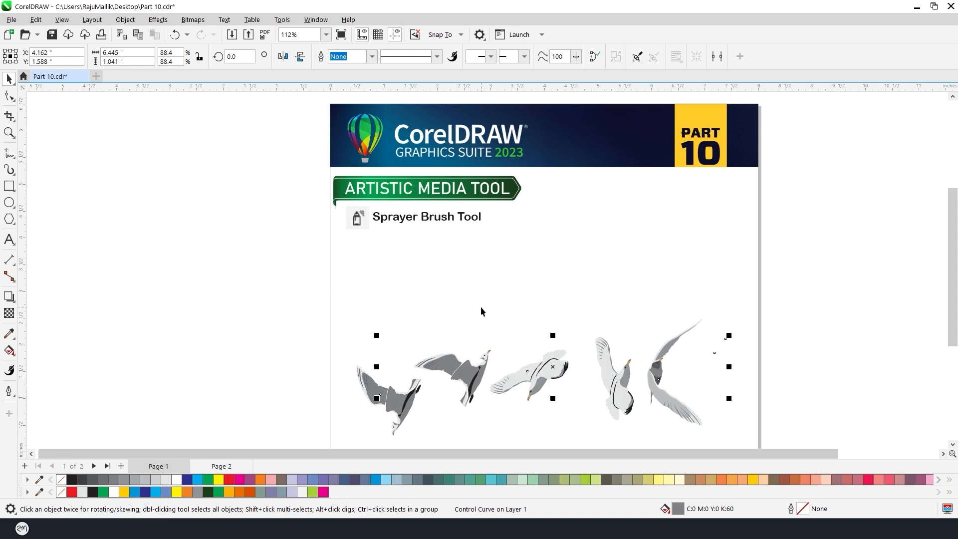
Step: Spray a long wavy seagull stroke with Artistic Media from the empty area beside the page across its middle
click(16, 160)
click(12, 171)
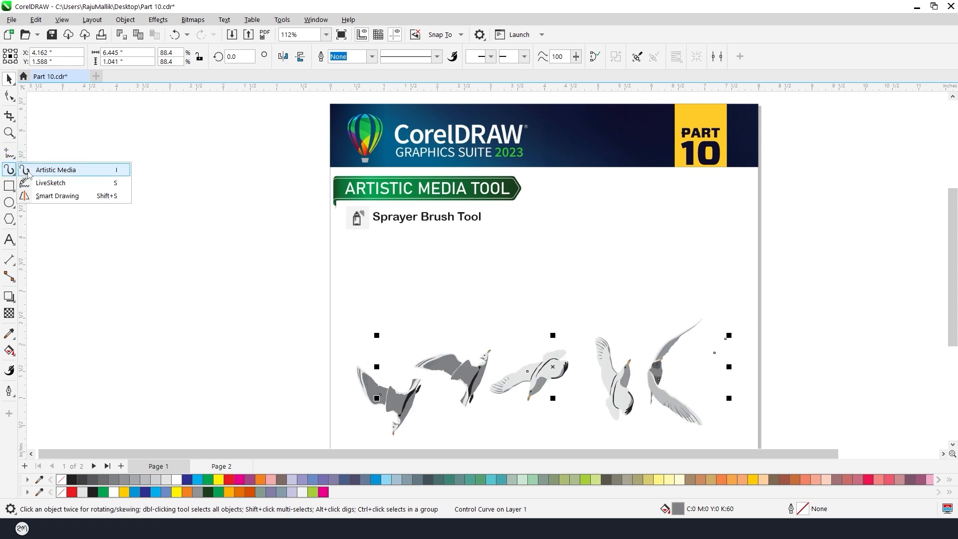
click(27, 171)
drag(131, 306, 643, 244)
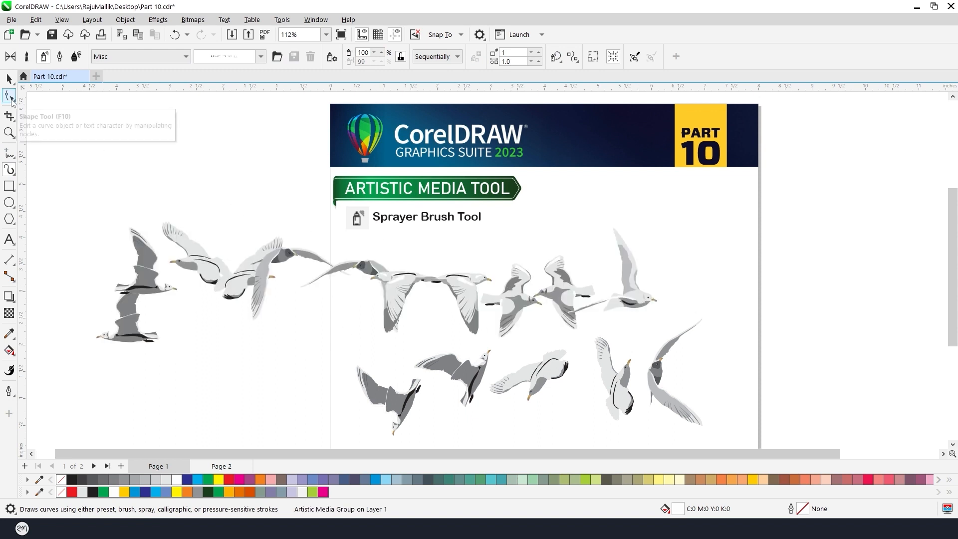
Step: Display the new upper seagull stroke's path with the Shape tool and delete that stroke
click(10, 97)
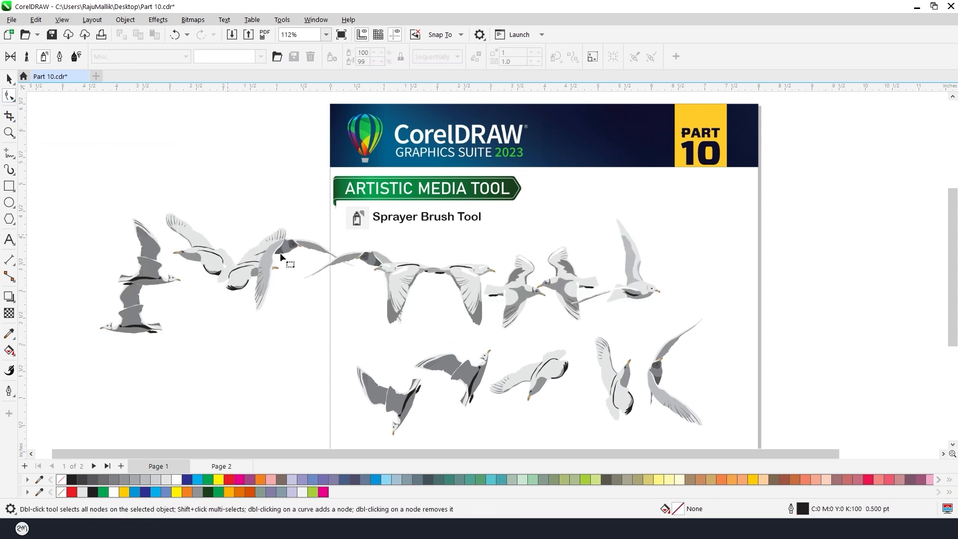
click(427, 281)
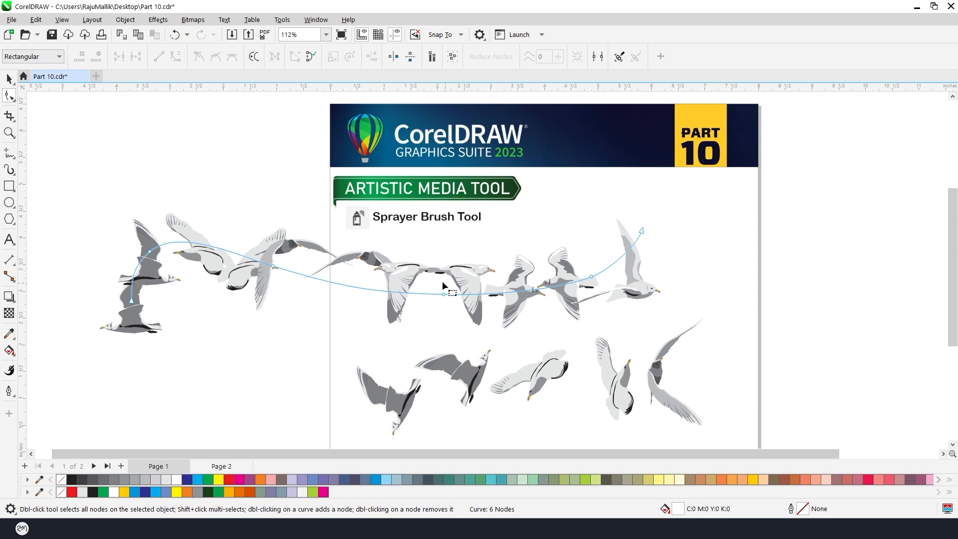
key(space)
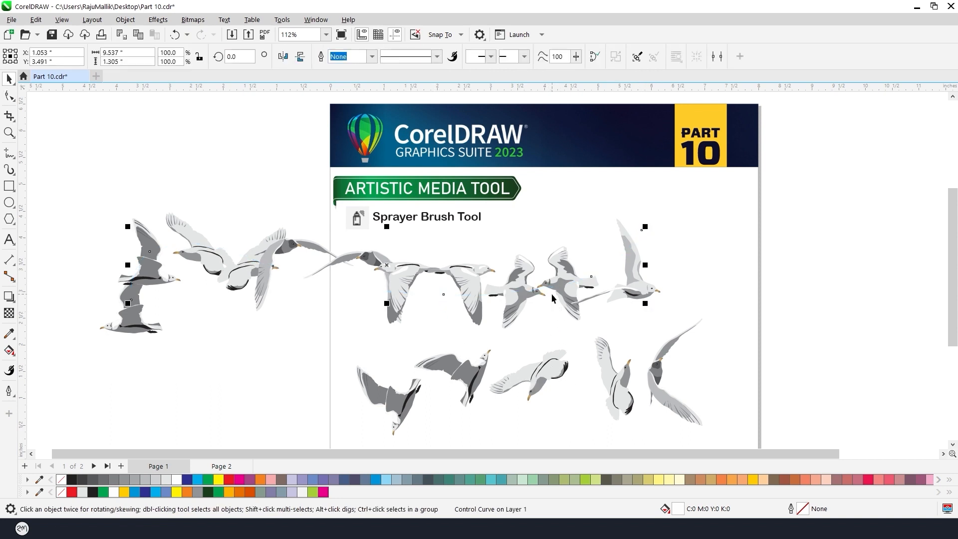
key(Delete)
Step: Move the remaining seagull stroke slightly higher and set its rotation to Relative to Path
drag(624, 391, 632, 359)
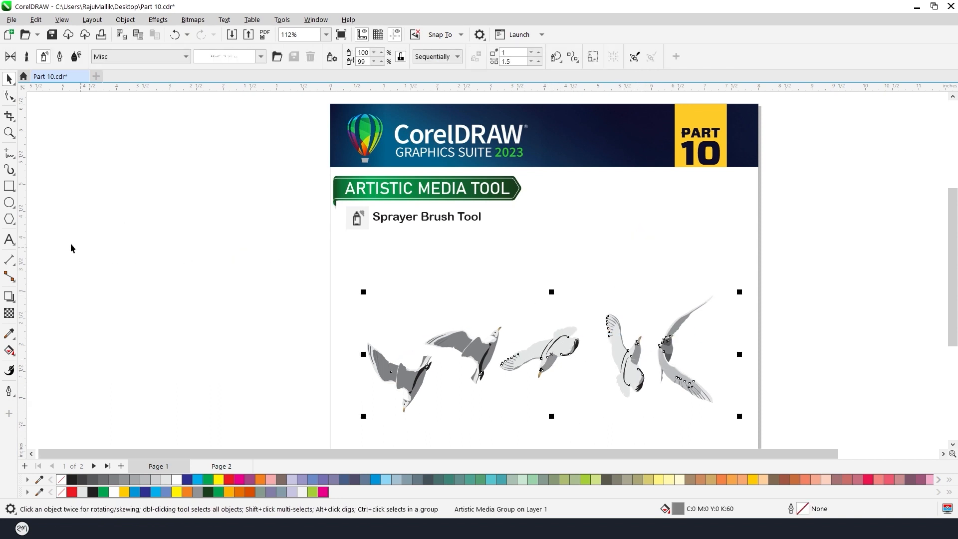
click(556, 56)
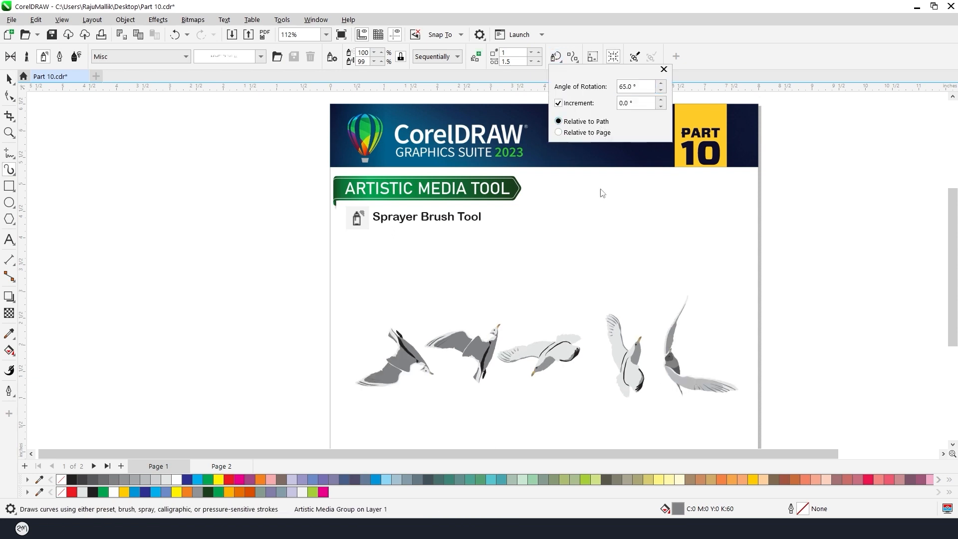
click(557, 341)
click(560, 348)
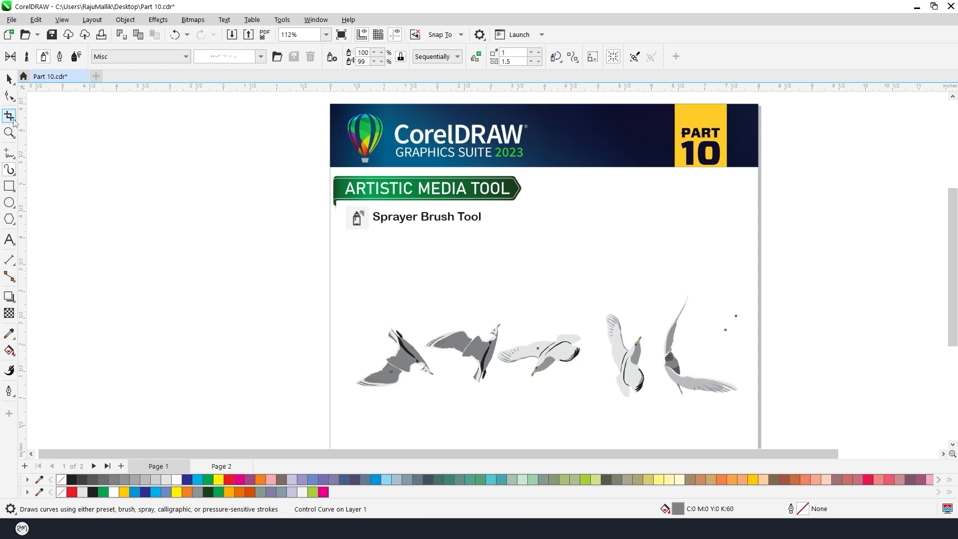
Step: Display the path that the rotated seagulls follow with the Shape tool
click(14, 99)
click(569, 349)
click(564, 345)
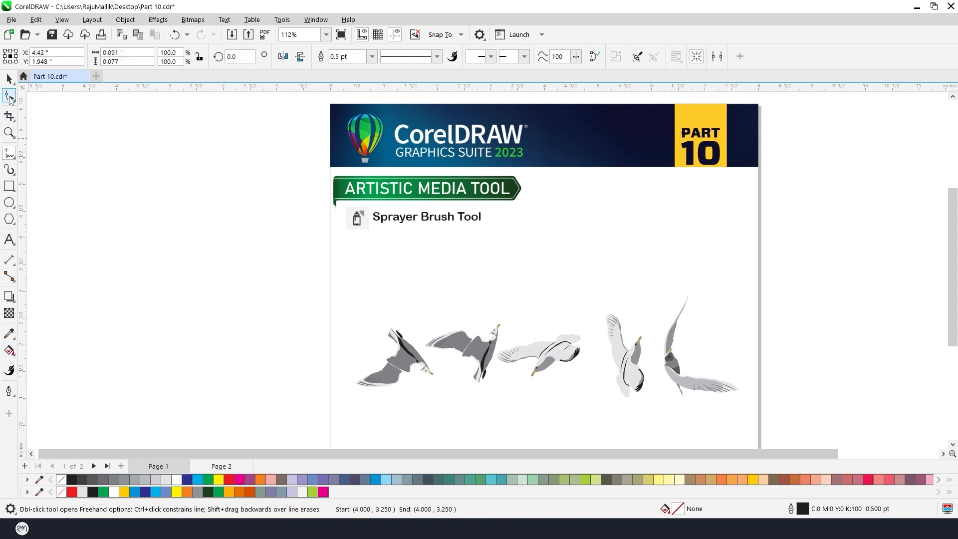
click(10, 98)
click(632, 357)
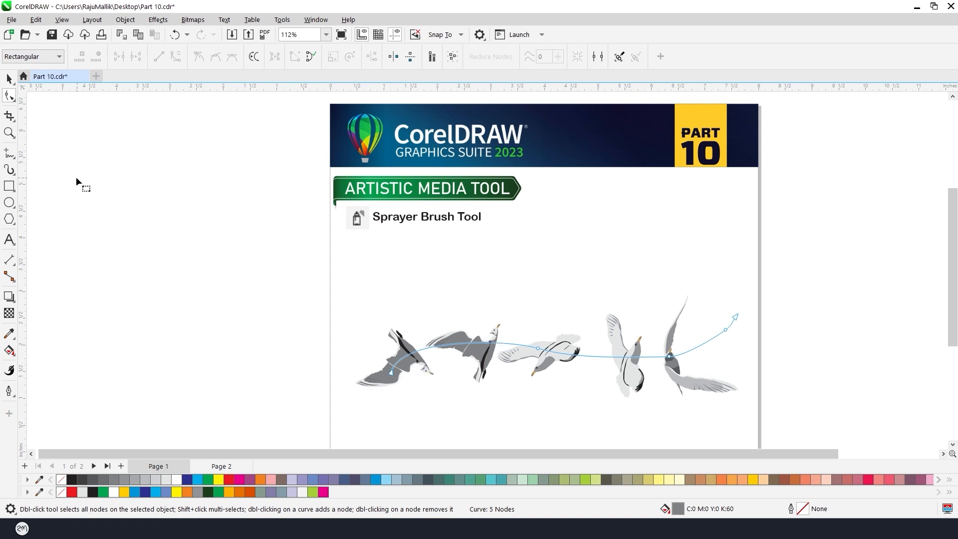
Step: Delete the seagull stroke and the small stray freehand line from the page
click(9, 170)
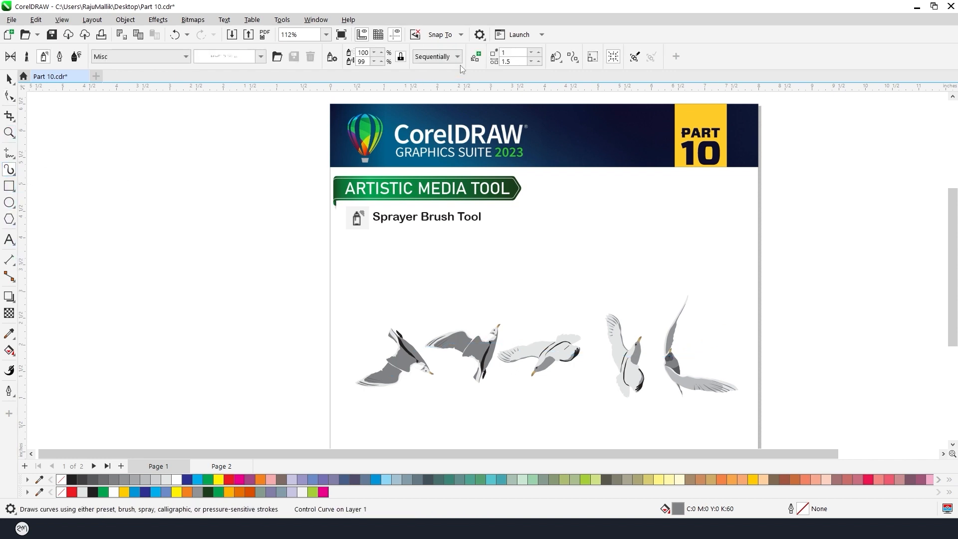
key(space)
key(Delete)
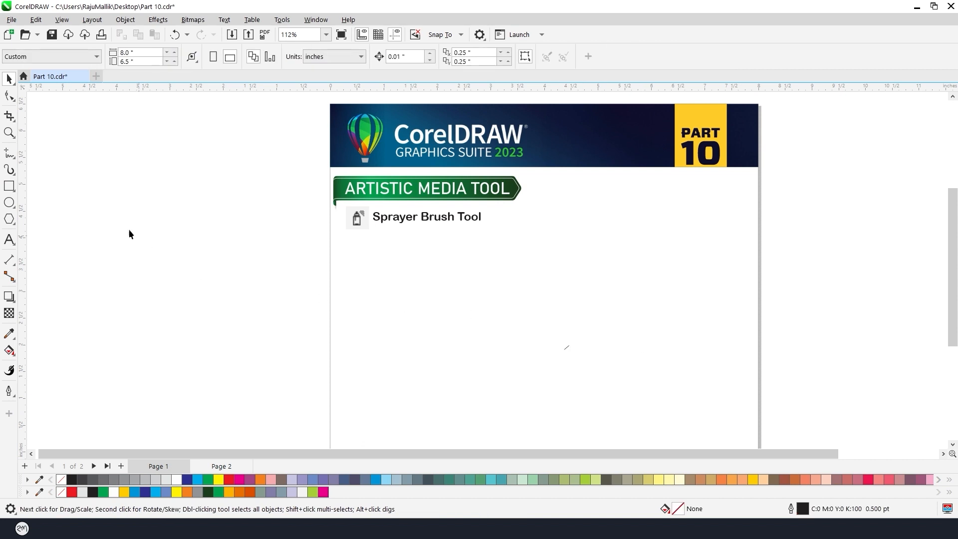
drag(480, 301, 698, 402)
key(Delete)
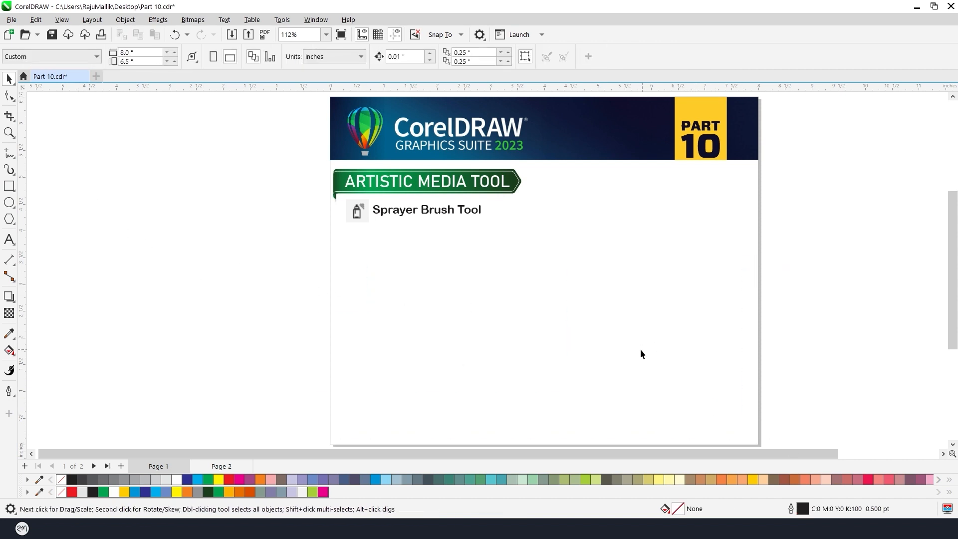
Step: Spray a new wavy seagull stroke across the page's lower half and set its rotation to Relative to Path
click(9, 169)
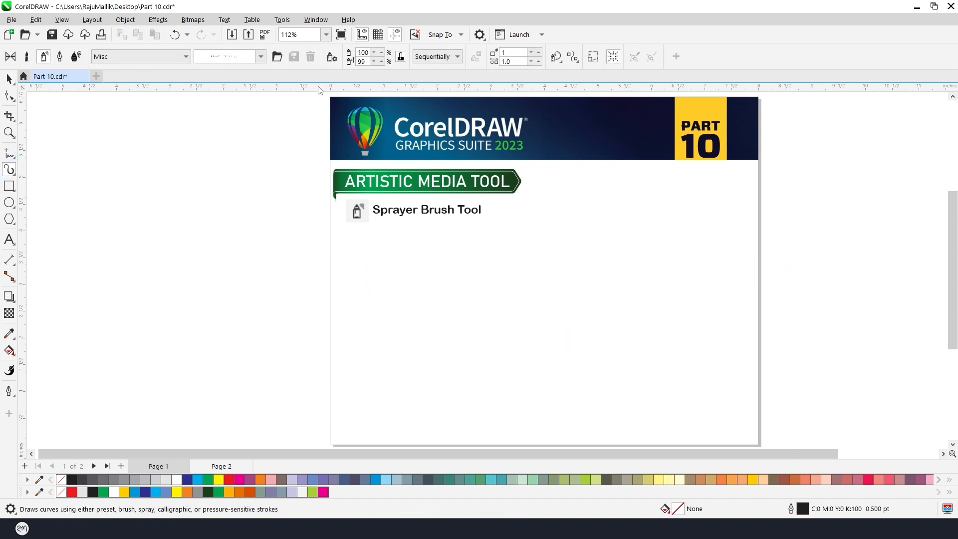
mouse_move(357, 384)
mouse_down()
mouse_move(365, 358)
mouse_move(396, 335)
mouse_move(450, 321)
mouse_move(611, 351)
mouse_move(677, 340)
mouse_move(731, 296)
mouse_up()
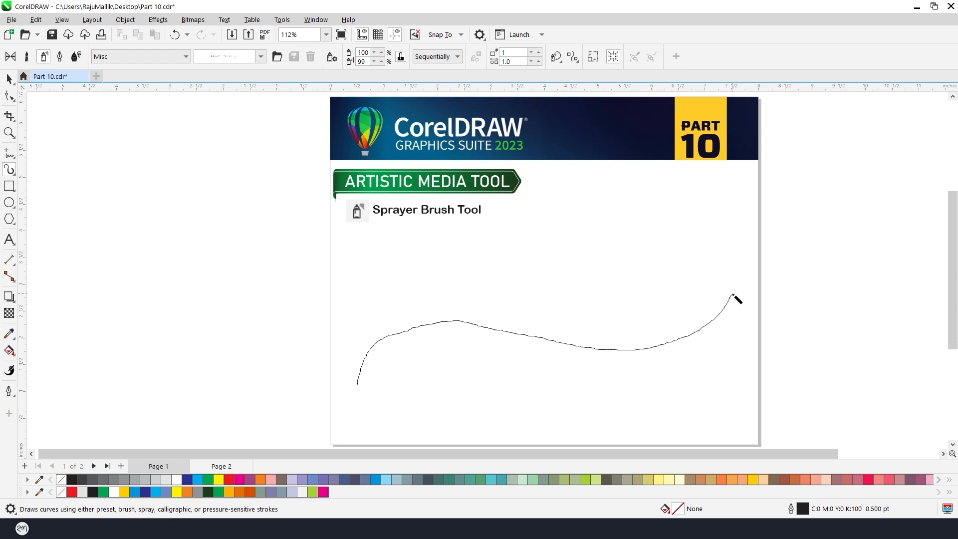
drag(732, 294, 732, 295)
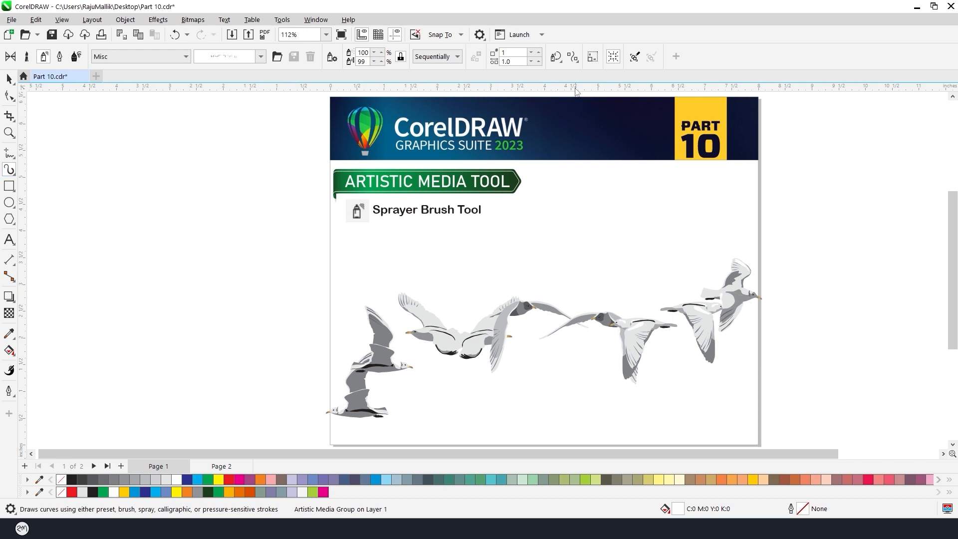
click(558, 59)
click(588, 122)
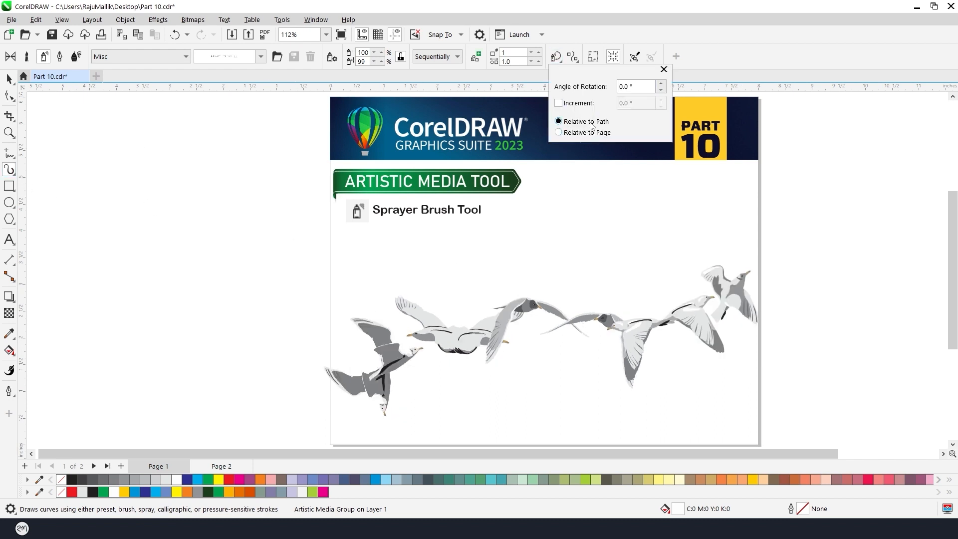
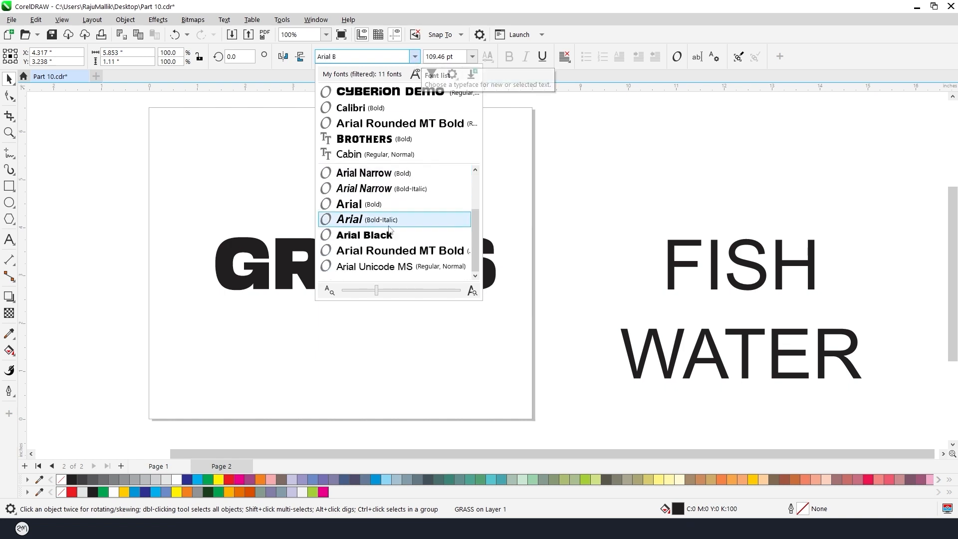
Step: Set the GRASS text in Arial Black, centre it on the page and enlarge it to about 152 pt
click(424, 235)
drag(492, 294, 502, 304)
key(p)
drag(341, 298, 353, 306)
drag(500, 307, 514, 317)
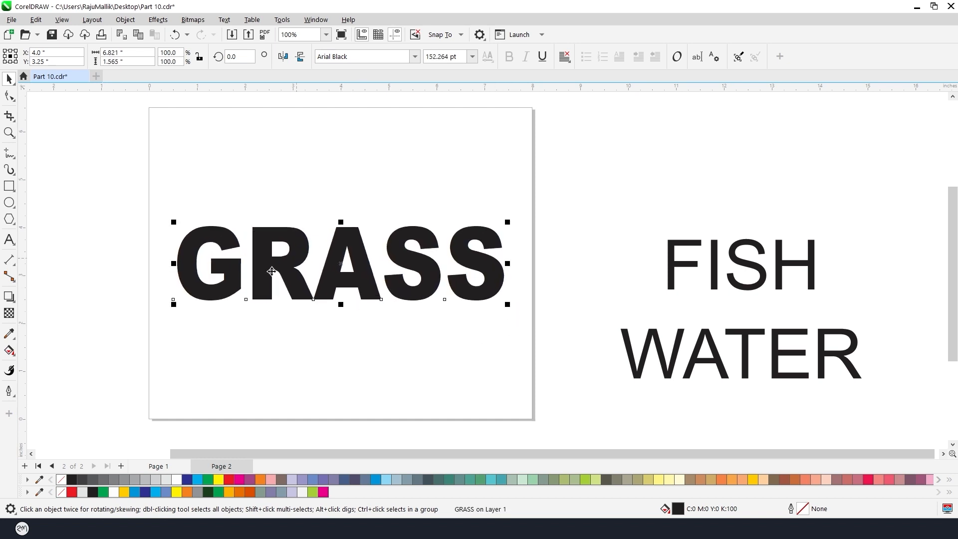
Step: Give the GRASS text a black hairline outline without fill and convert it to curves
right_click(72, 480)
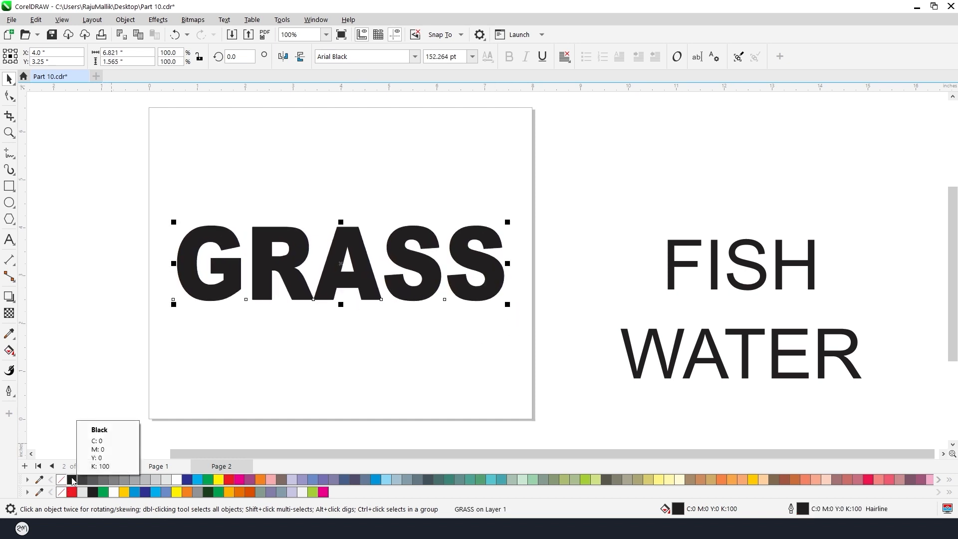
click(62, 479)
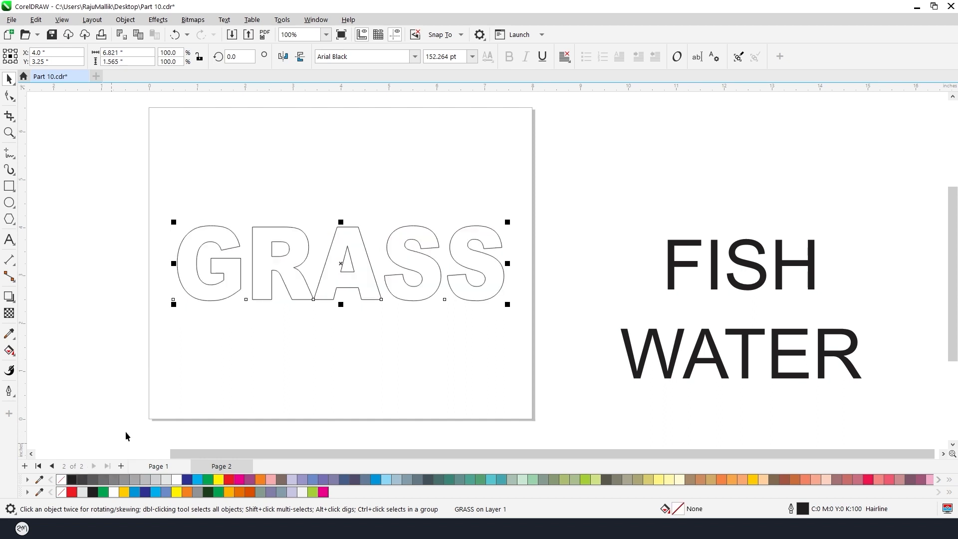
scroll(298, 254, up, 1)
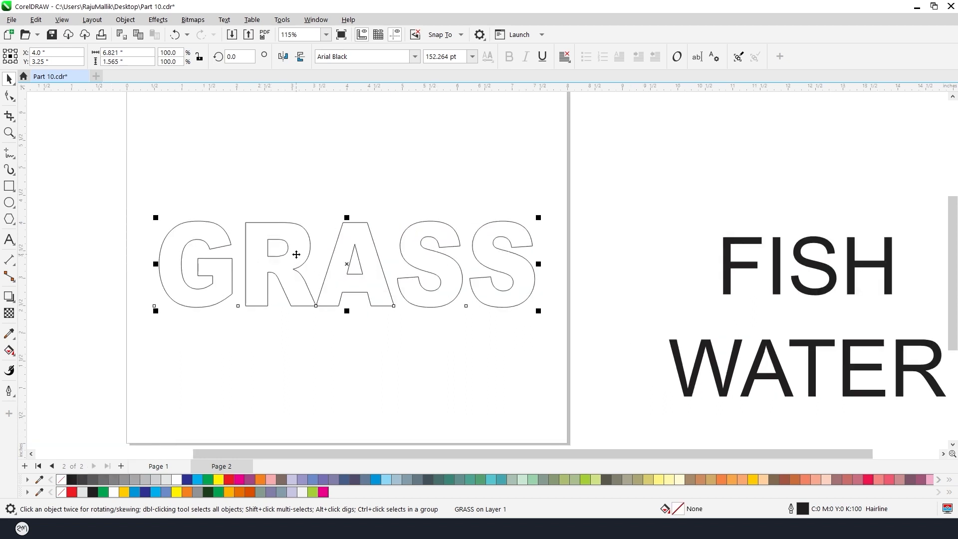
key(ctrl+q)
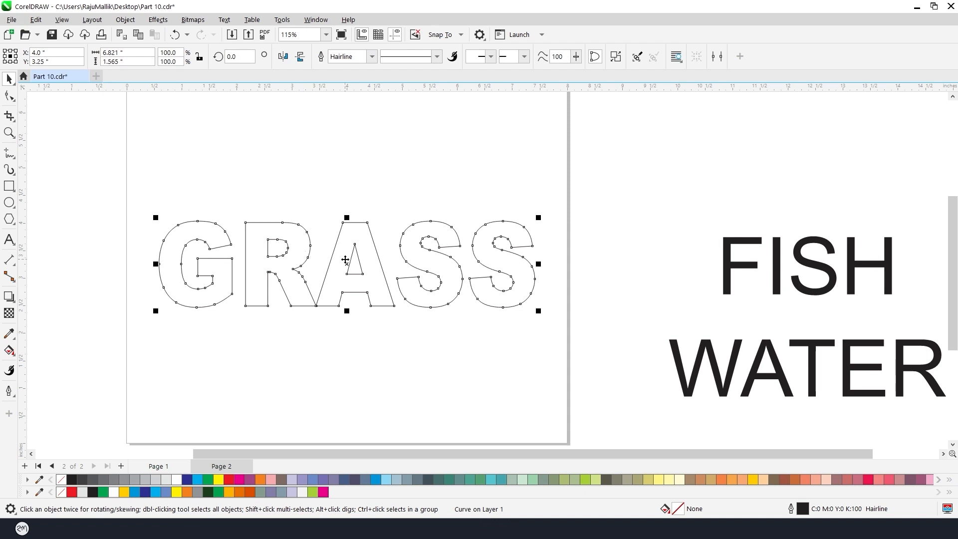
Step: Apply the green grass spraylist from the Plants category to the GRASS curves with Artistic Media
click(9, 170)
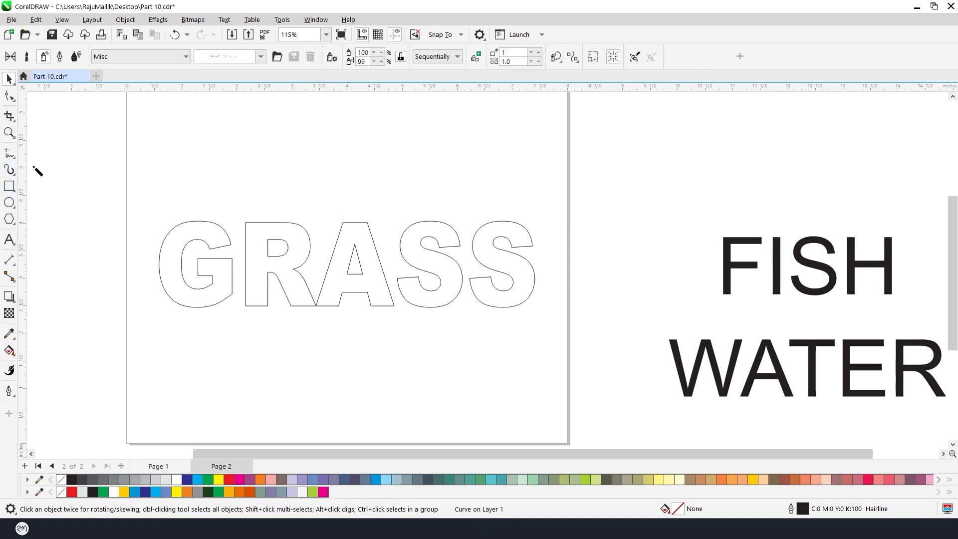
click(186, 56)
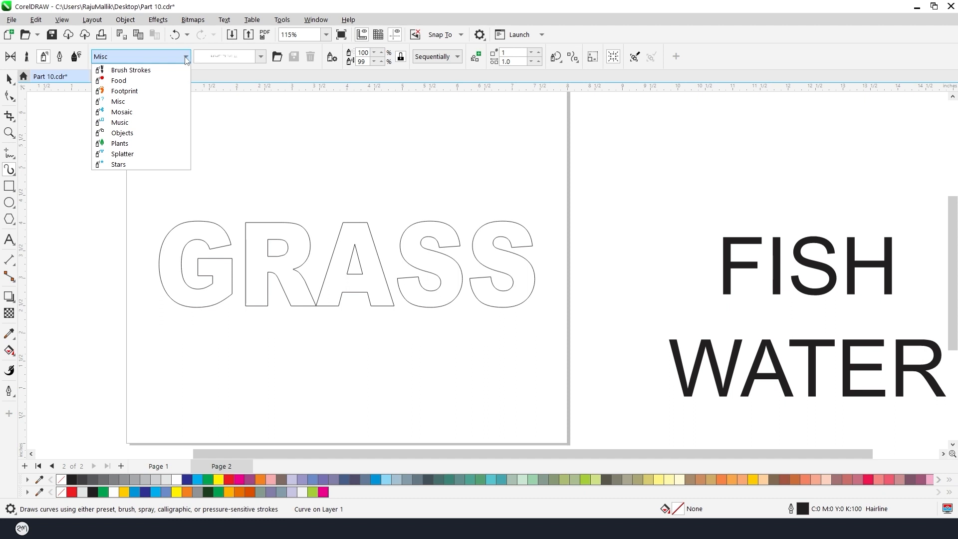
click(119, 143)
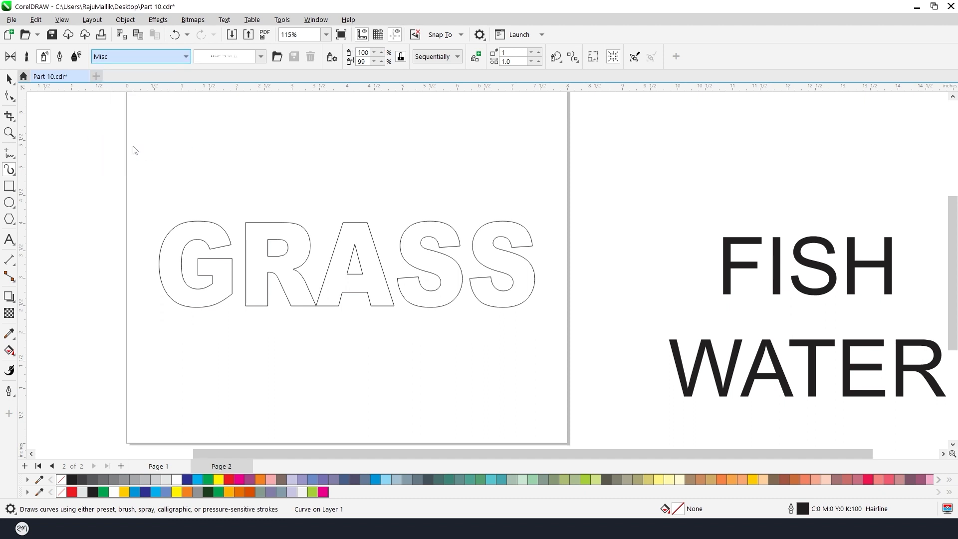
click(260, 56)
drag(286, 108, 289, 223)
mouse_move(260, 351)
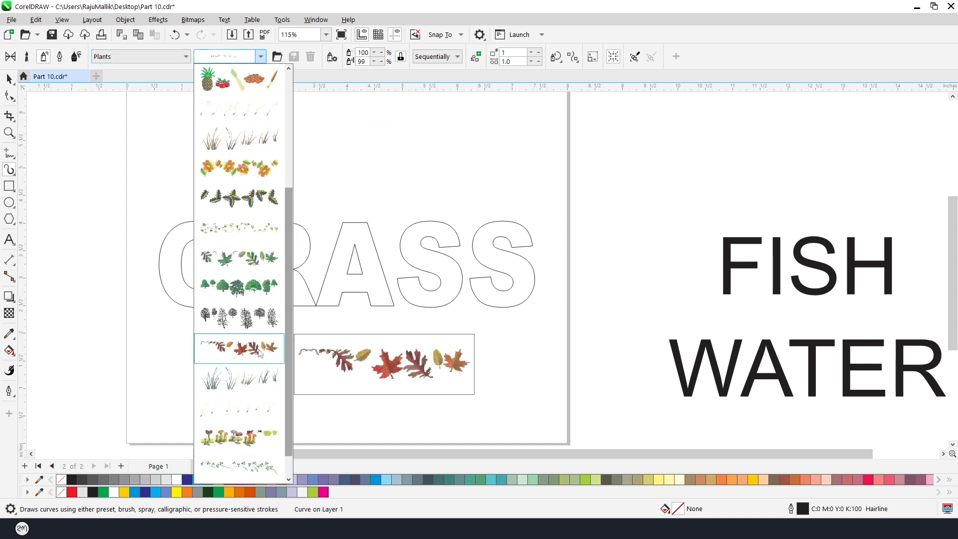
click(225, 384)
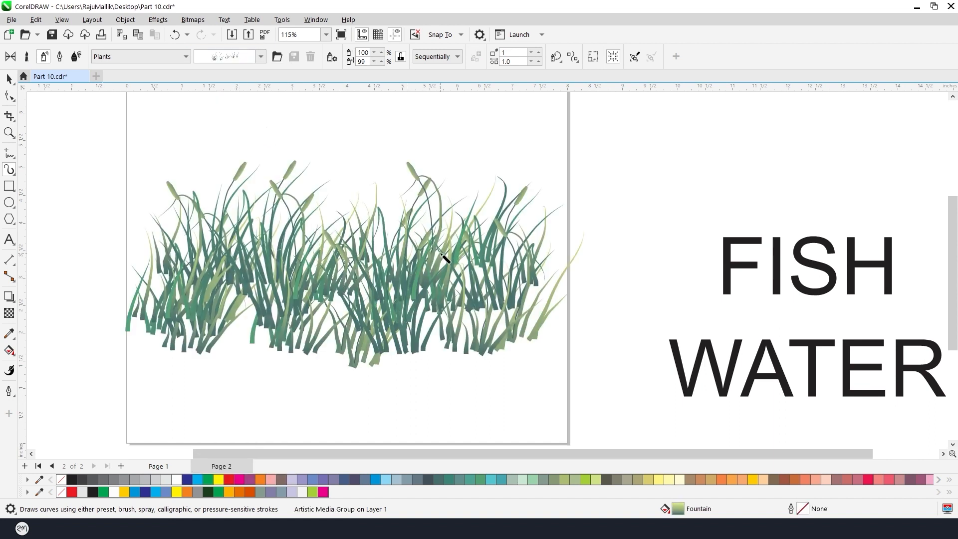
Step: Set the size of the sprayed grass objects to 60%
key(space)
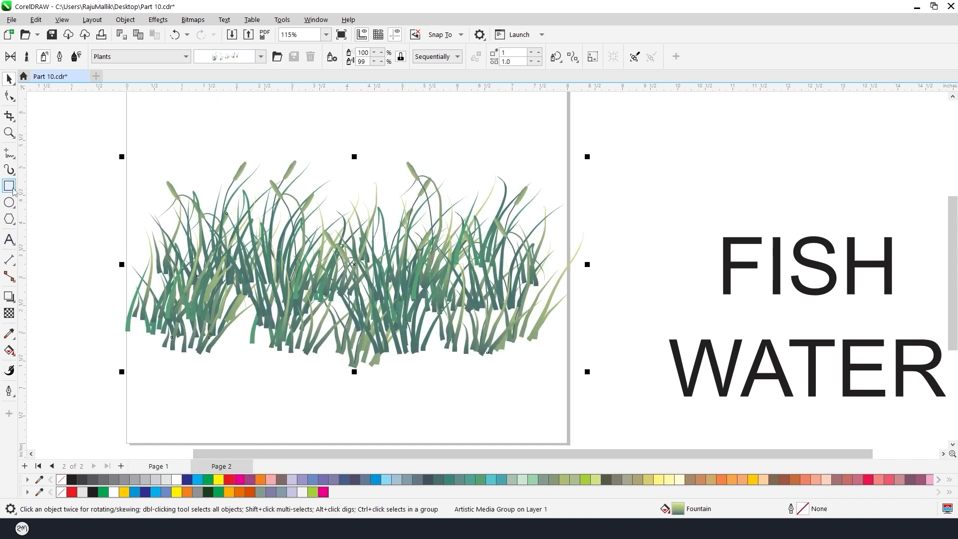
key(space)
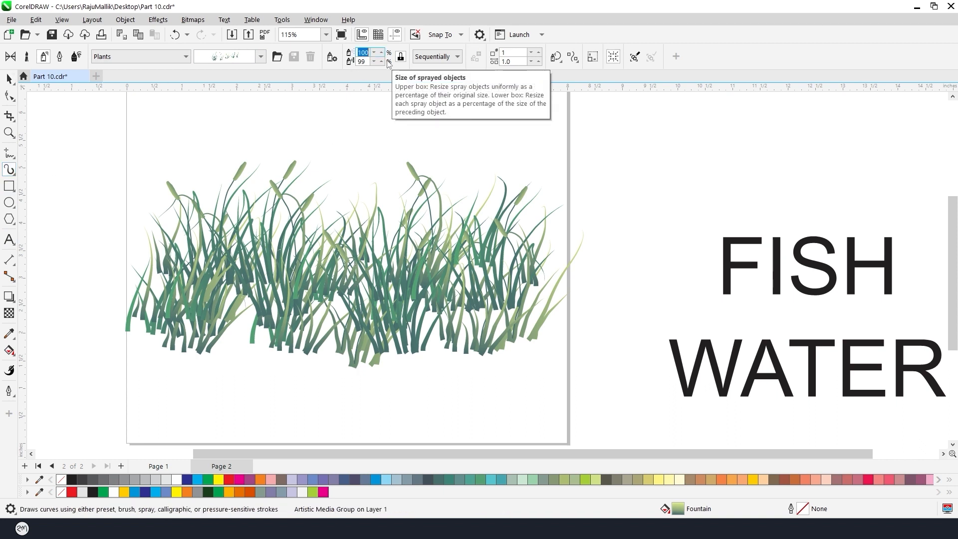
text(60)
key(Return)
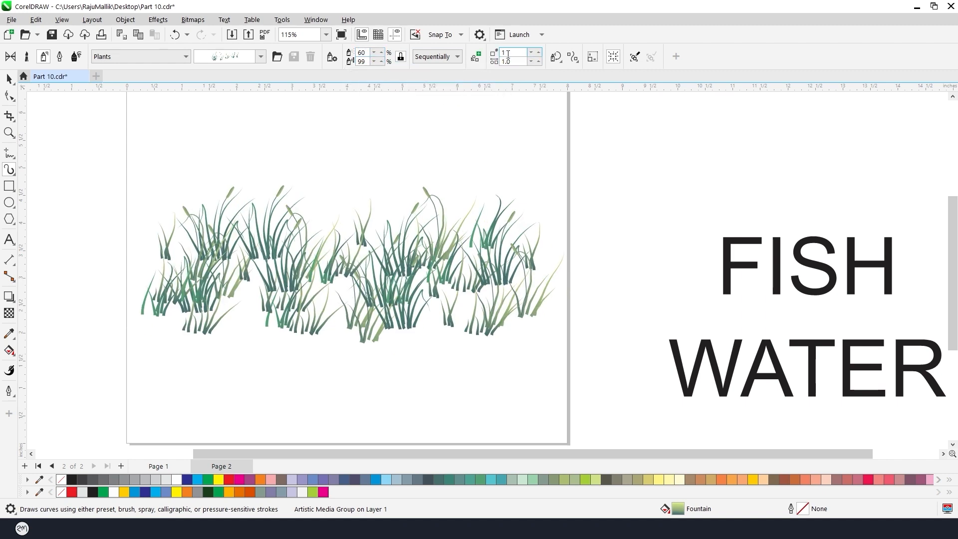
Step: Tighten the sprayed grass by trying a spacing of 0.5 and settling on 0.1 between dabs
drag(517, 61, 486, 69)
text(0.5)
key(Return)
text(.1)
key(Return)
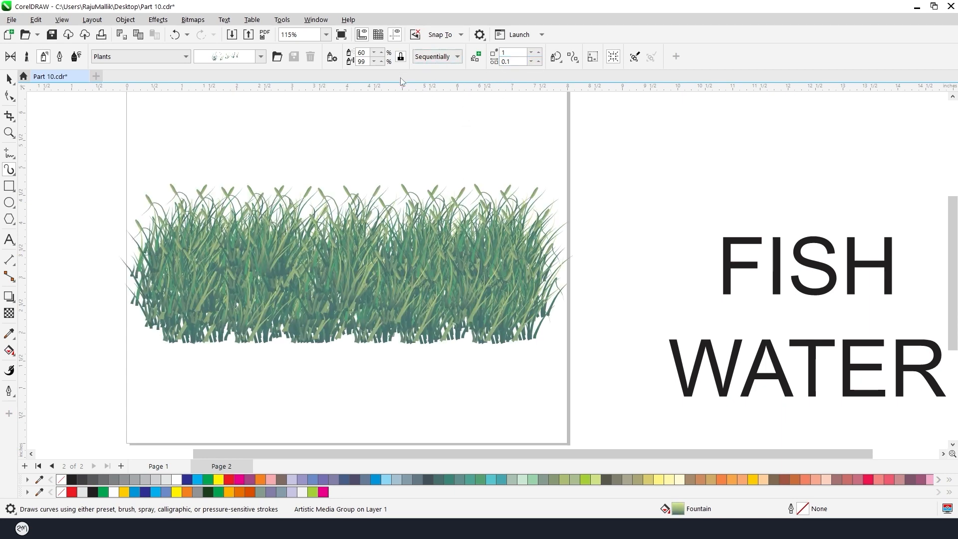
Step: Reduce the size of the sprayed grass objects to 20% and check the grass lettering up close
double_click(364, 52)
text(50)
key(Return)
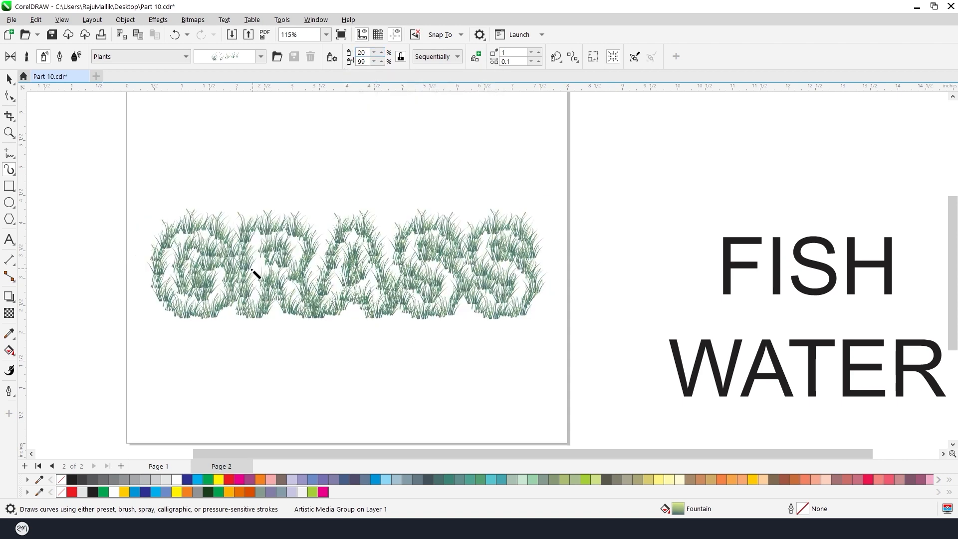
key(z)
drag(118, 171, 596, 355)
key(space)
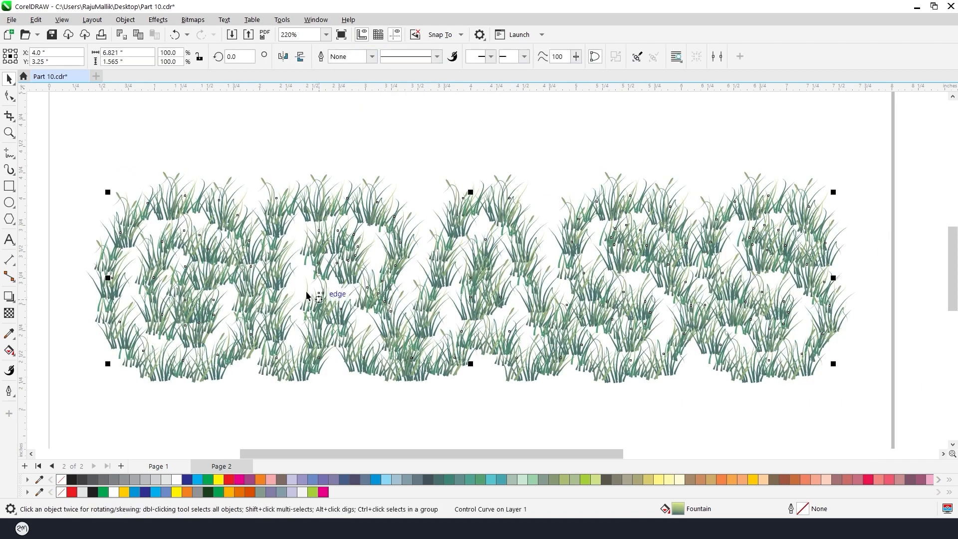
click(410, 383)
click(427, 294)
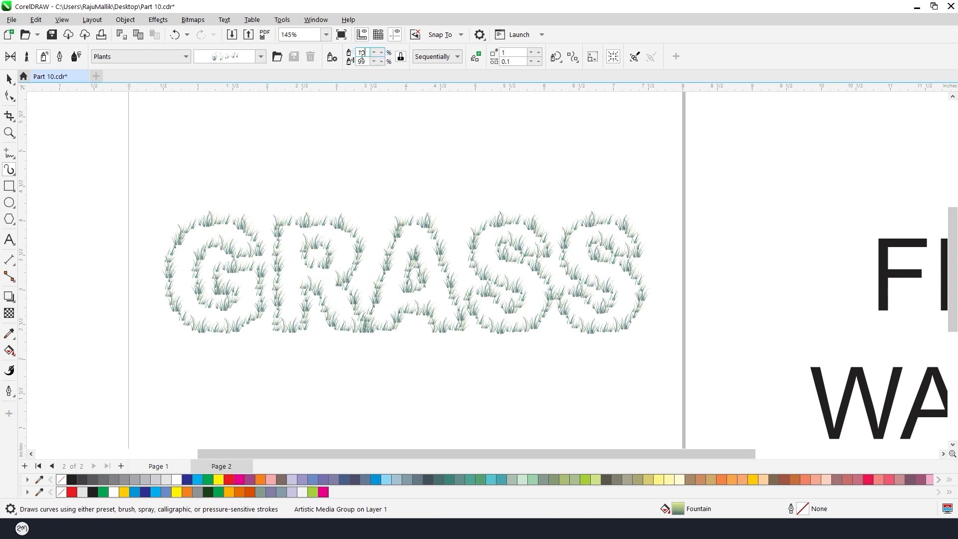
Step: Try a sprayed grass size of 20% with a spacing of 0.01 between dabs
text(20)
key(Return)
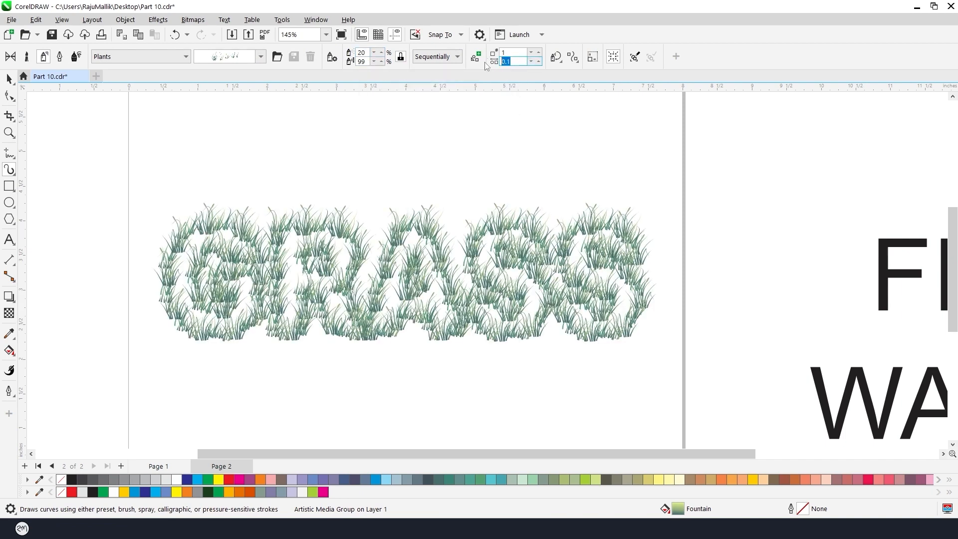
text(.01)
key(Return)
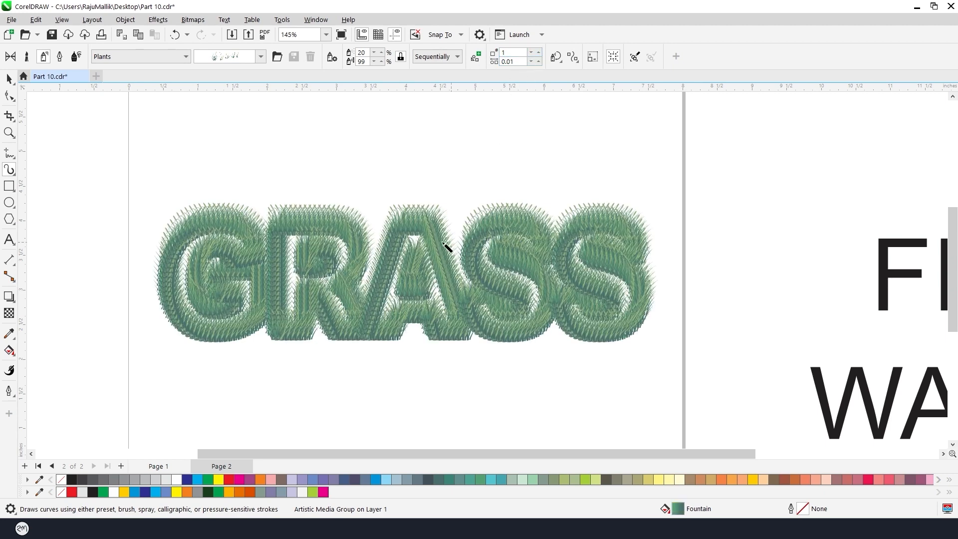
Step: Set the spacing between the grass dabs to 0.05 and check the lettering
double_click(519, 63)
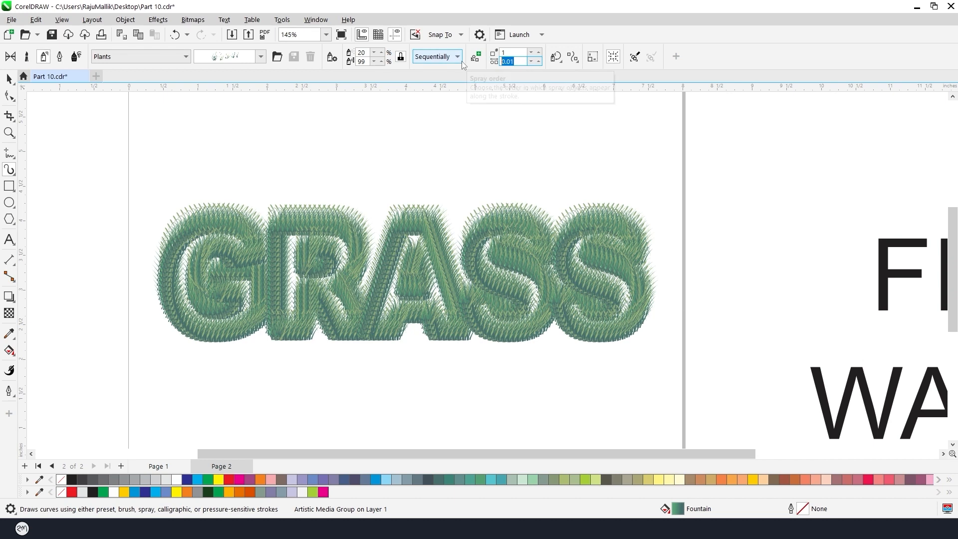
text(.)
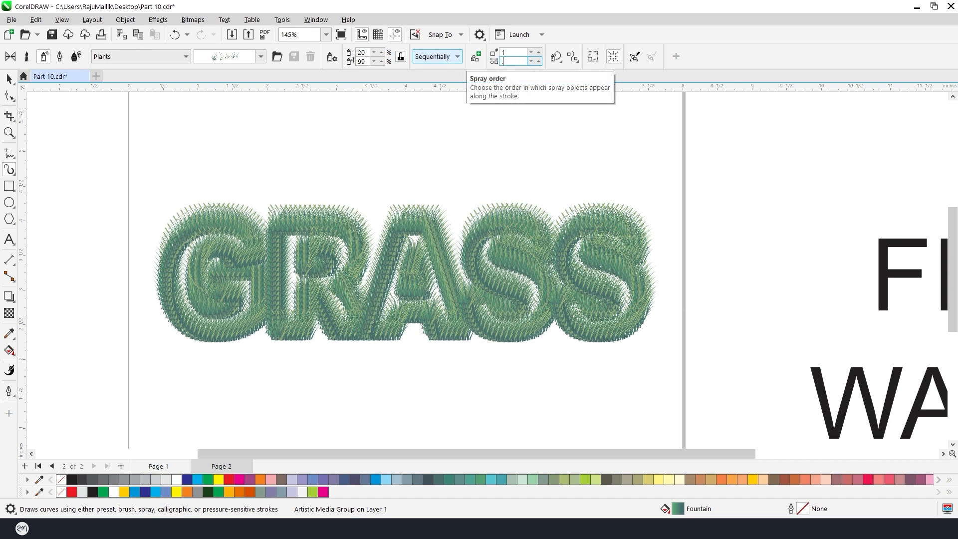
text(05)
key(Return)
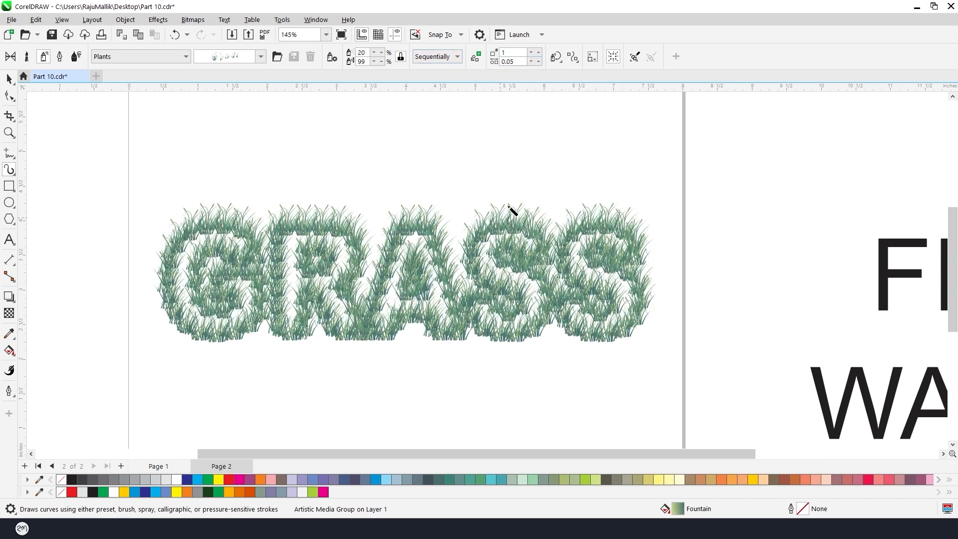
scroll(421, 208, down, 2)
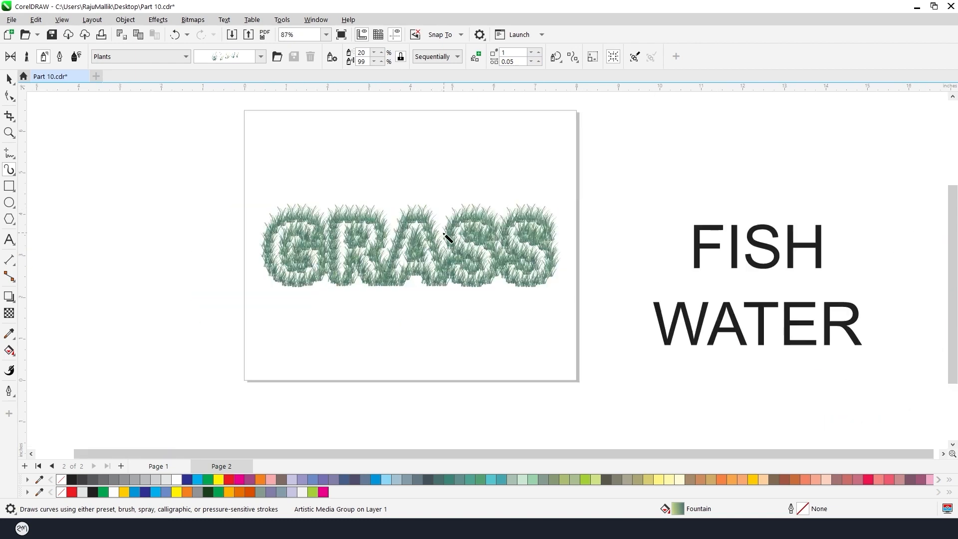
scroll(465, 146, up, 1)
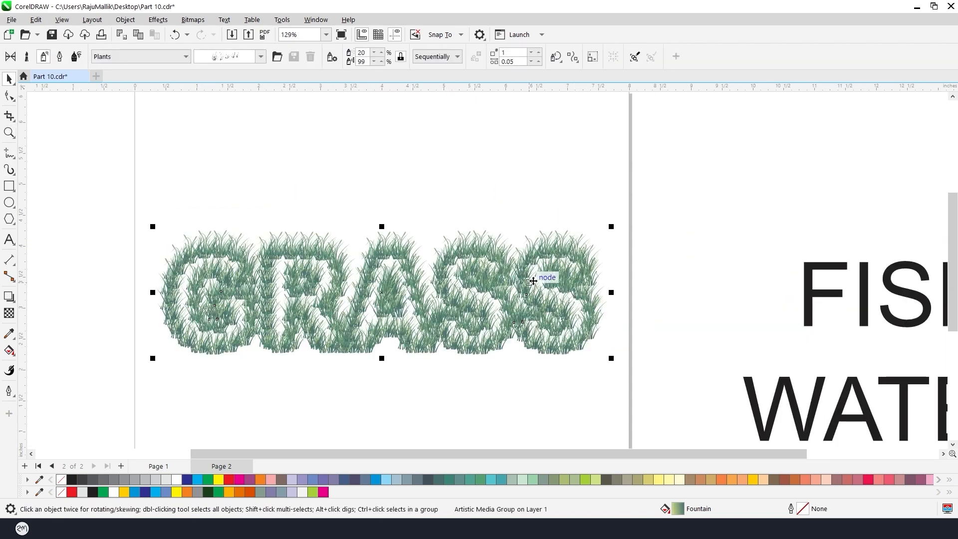
Step: Set the size of the sprayed grass objects to 15% and check the lettering
click(9, 169)
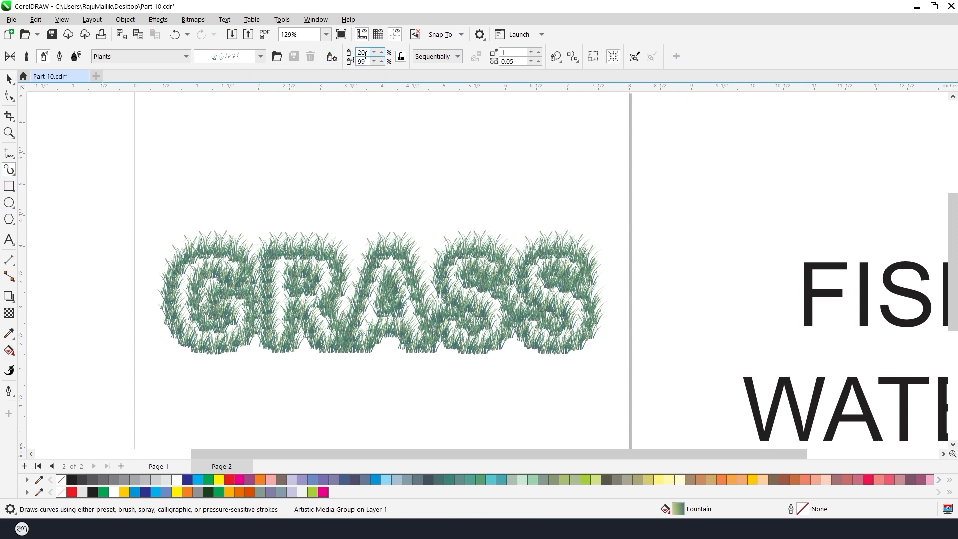
drag(366, 53, 348, 54)
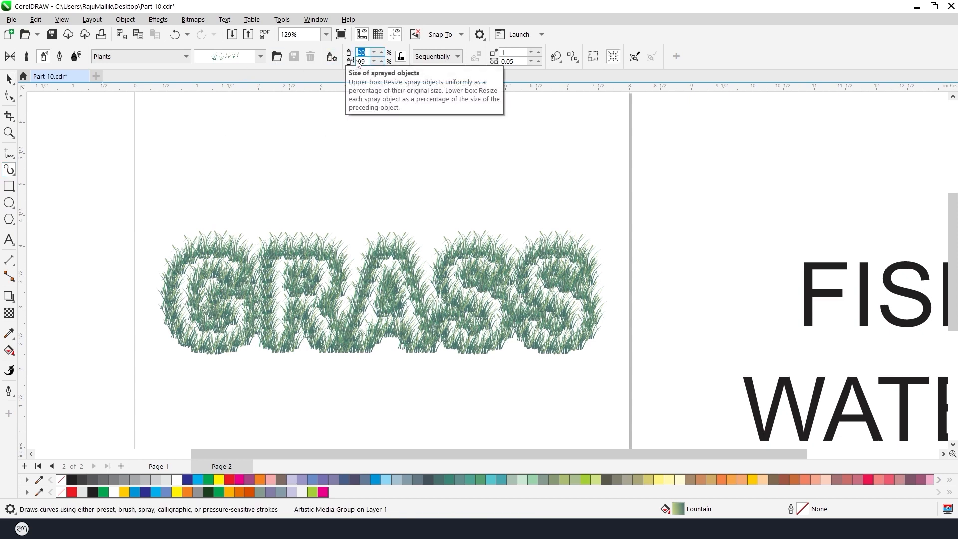
text(15)
key(Return)
scroll(469, 280, down, 2)
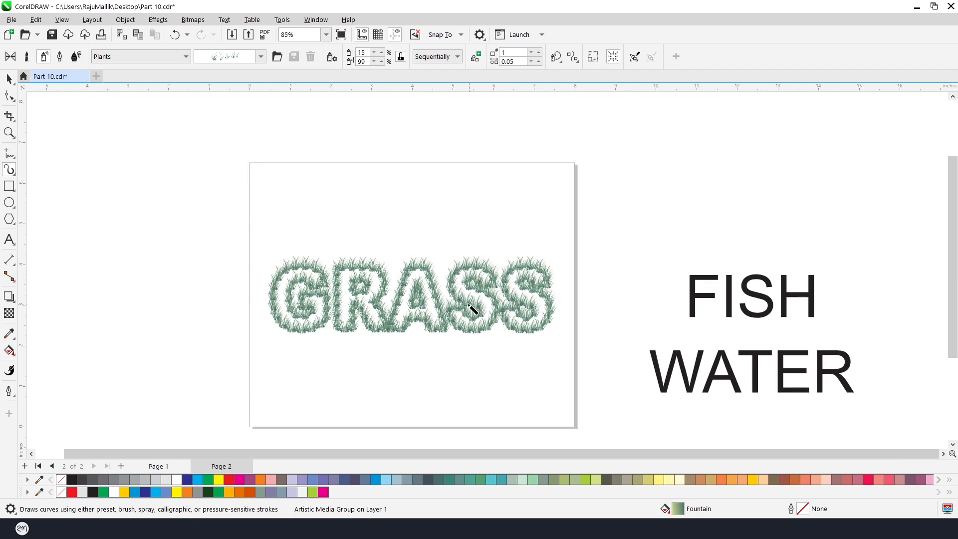
scroll(457, 276, up, 1)
key(space)
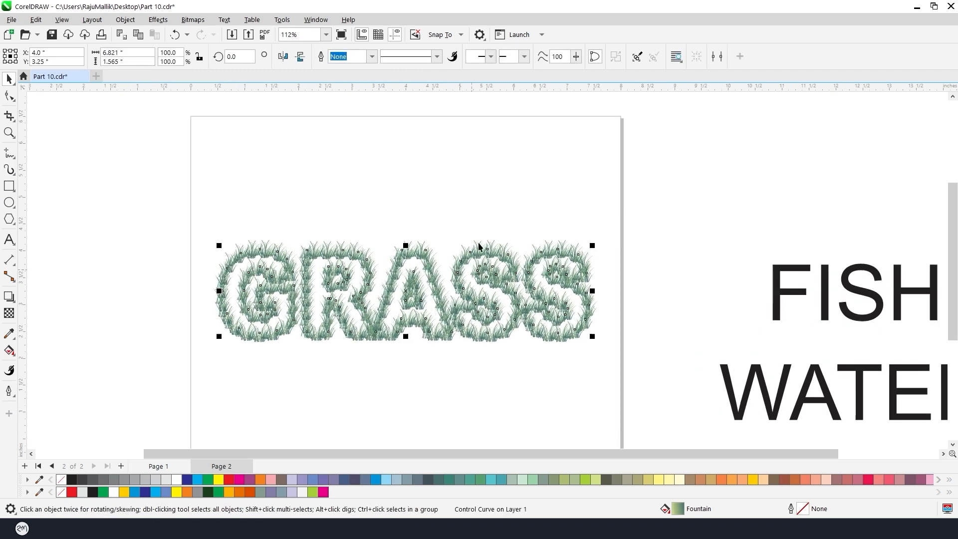
Step: Set the number of grass objects per dab to 2 and move the GRASS lettering to the upper part of the page
click(10, 169)
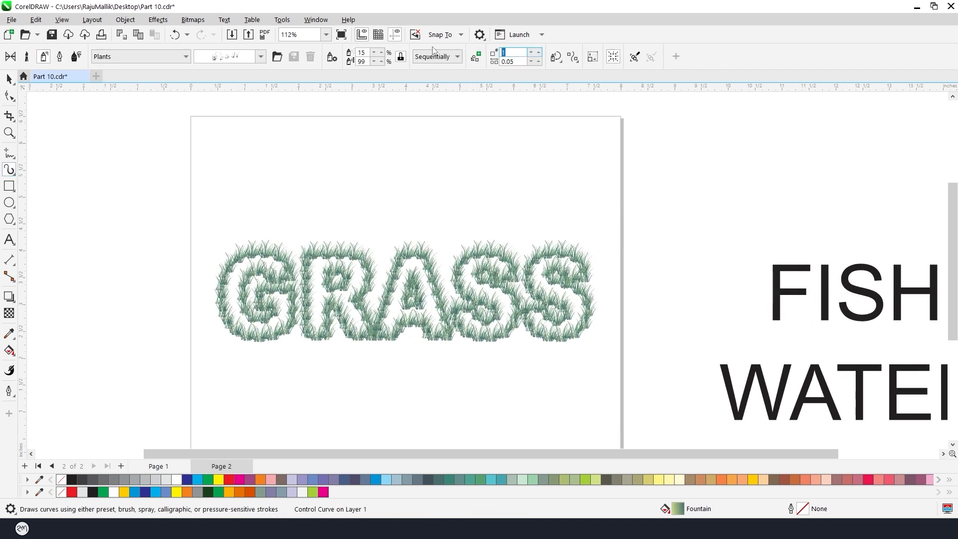
key(Return)
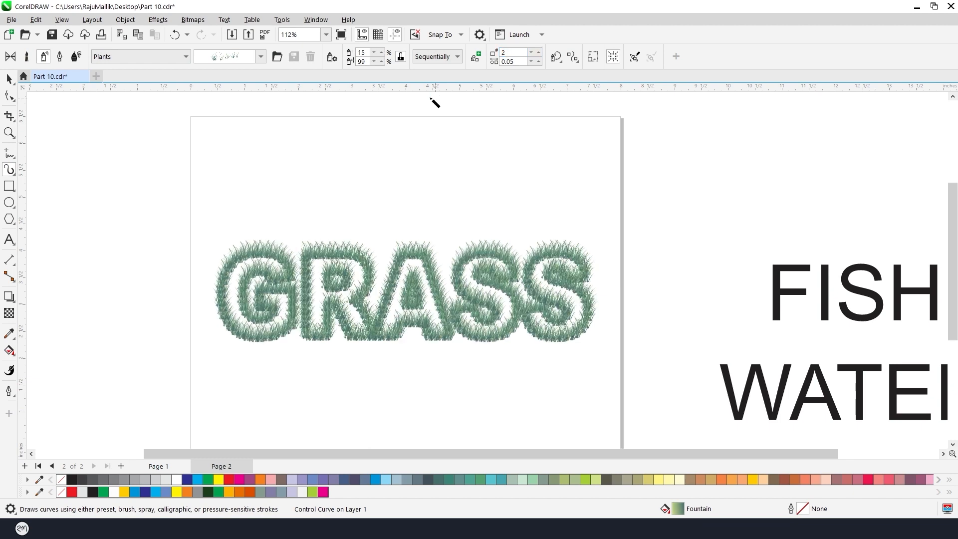
key(space)
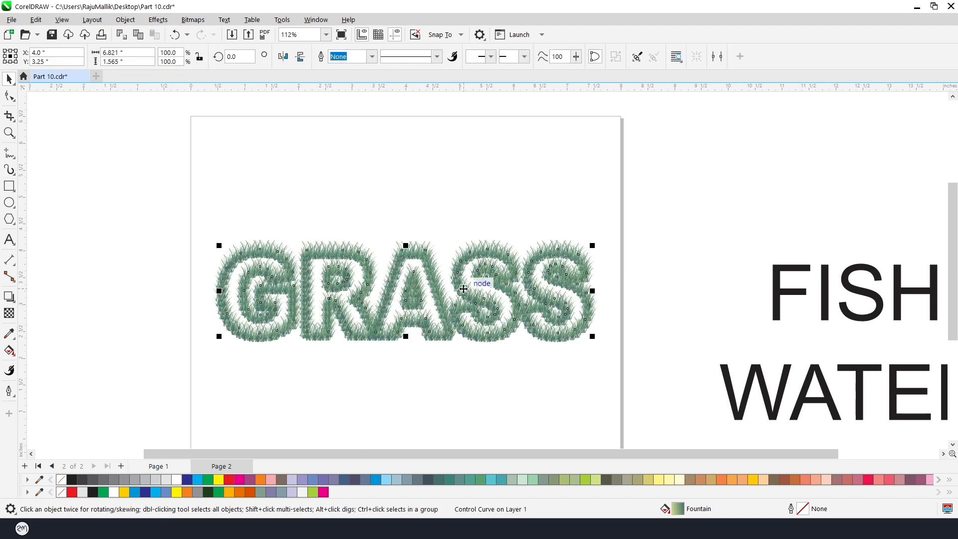
drag(468, 291, 447, 197)
click(552, 294)
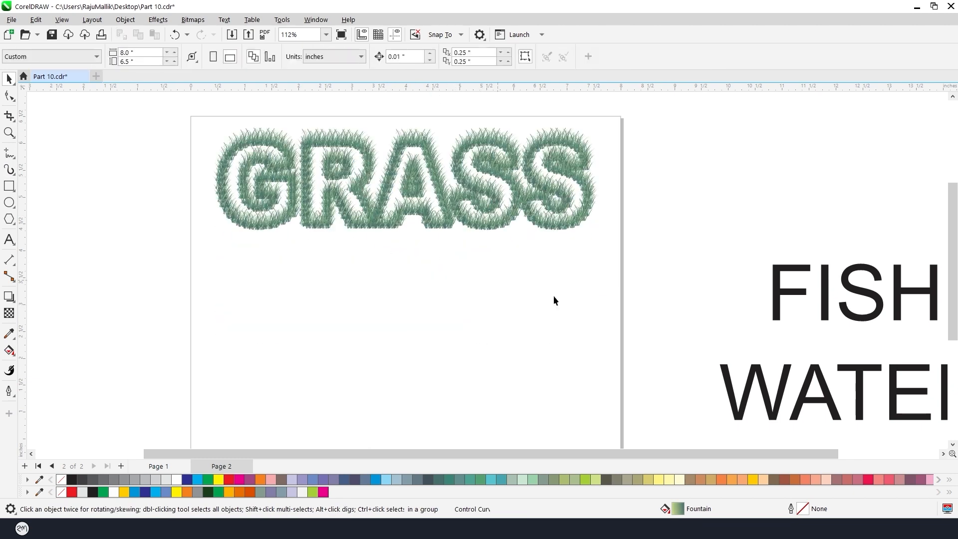
Step: Place the FISH text enlarged below the grass lettering and set its font to Cyberion Demo
drag(828, 306, 299, 326)
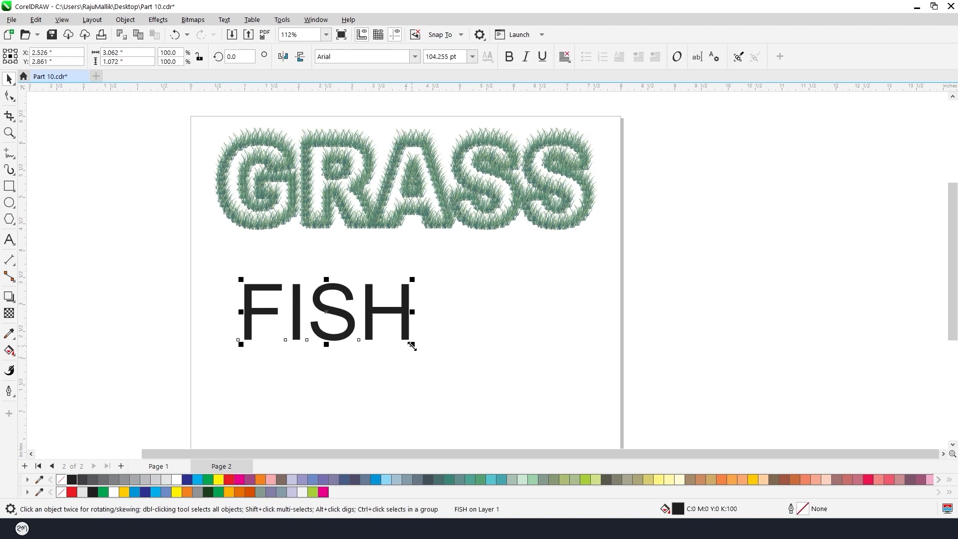
drag(412, 345, 596, 408)
click(414, 56)
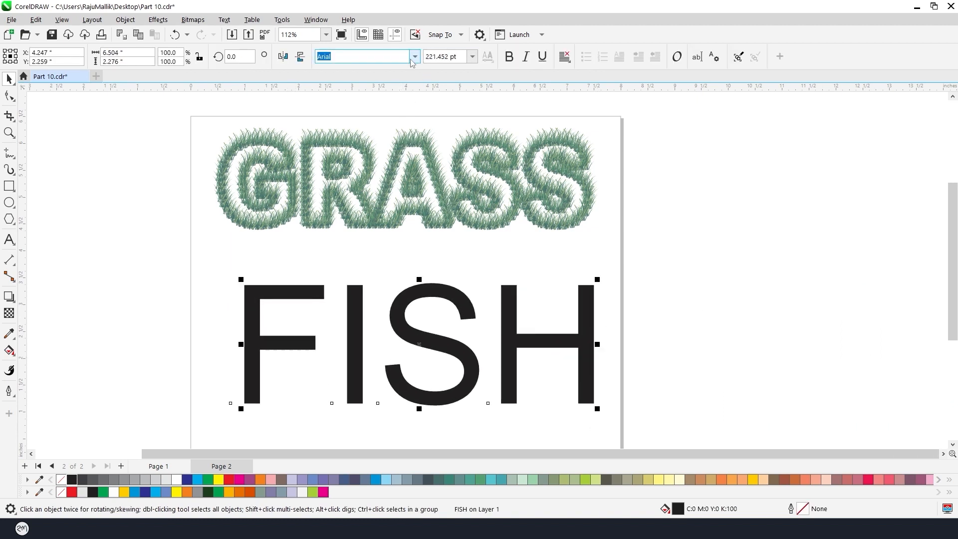
click(369, 92)
drag(454, 309, 430, 305)
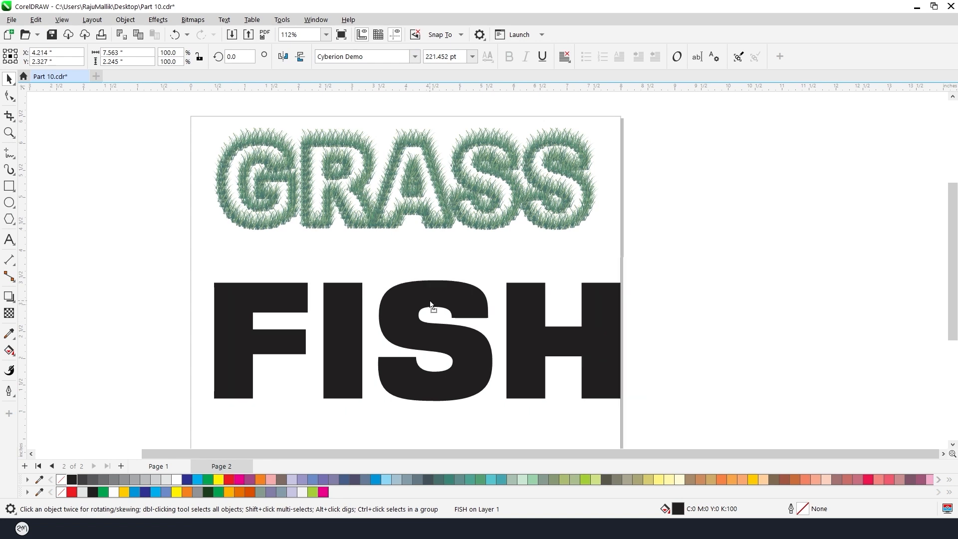
Step: Resize the FISH text to about 6.5 by 2.3 inches so it fits the page below GRASS
drag(626, 341, 563, 335)
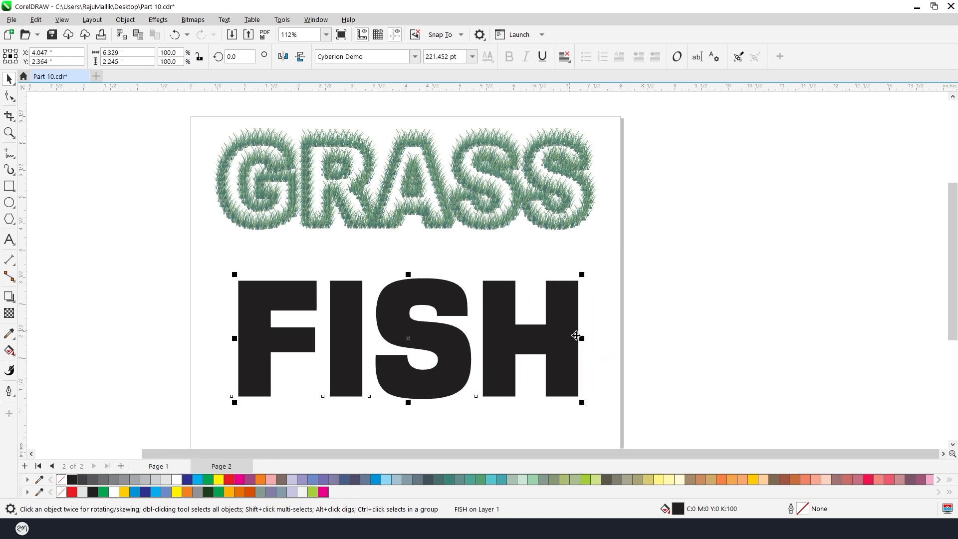
drag(583, 402, 589, 404)
drag(570, 356, 575, 357)
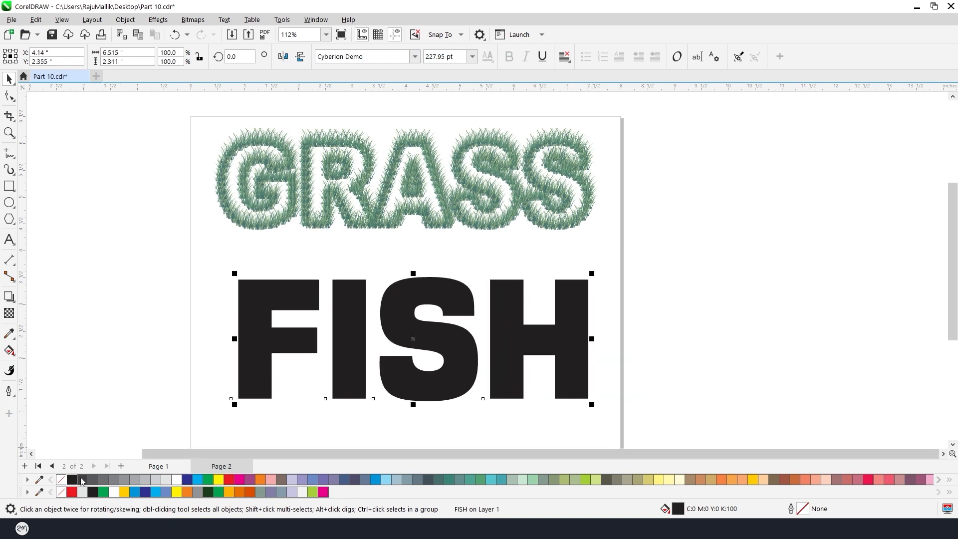
Step: Give the FISH text a black outline with no fill and convert it to curves
right_click(71, 479)
click(61, 479)
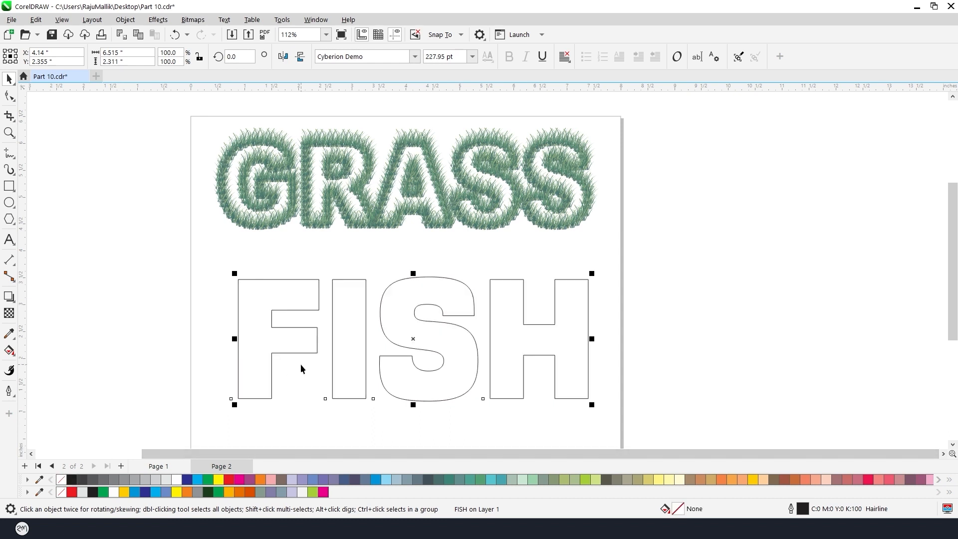
key(ctrl+q)
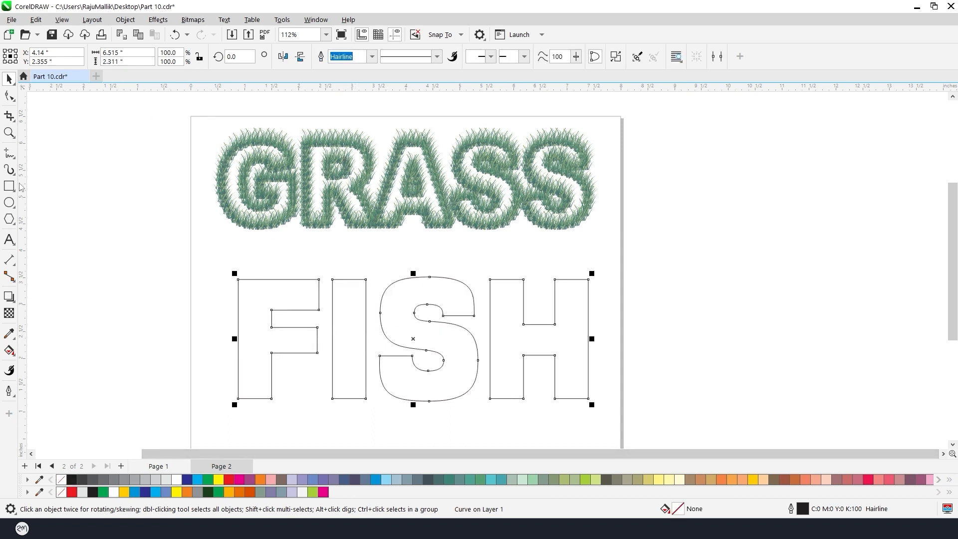
Step: Apply the goldfish spraylist from the Misc category to the FISH curves with Artistic Media
click(9, 170)
click(186, 57)
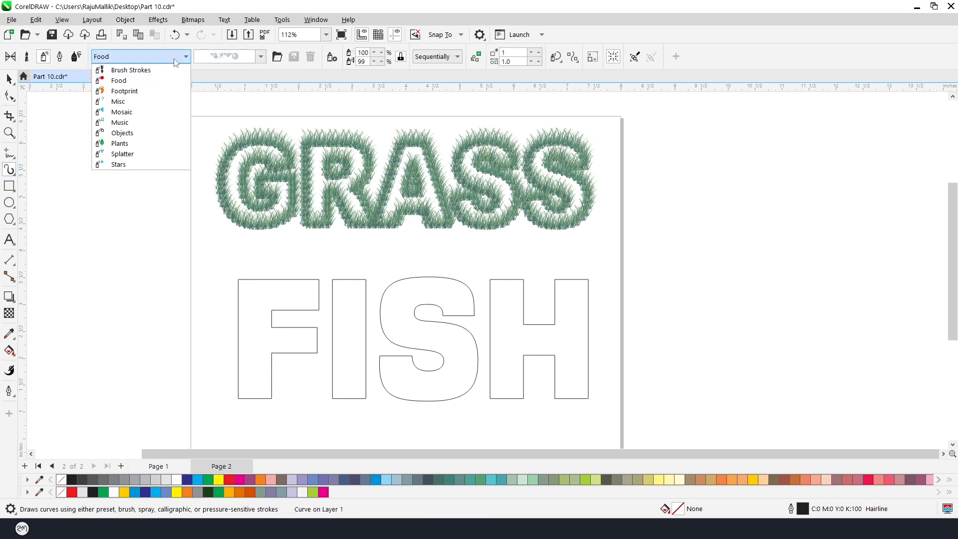
click(109, 165)
click(260, 57)
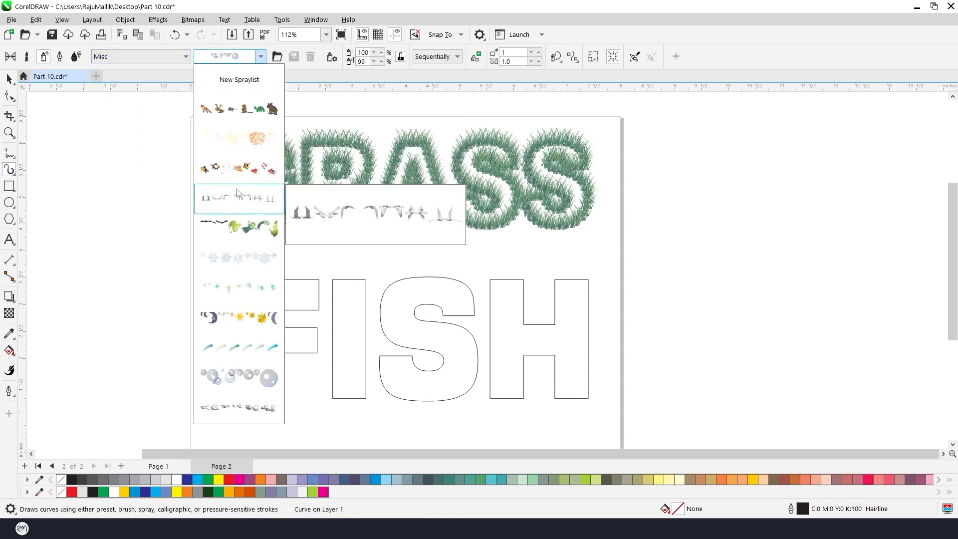
click(241, 176)
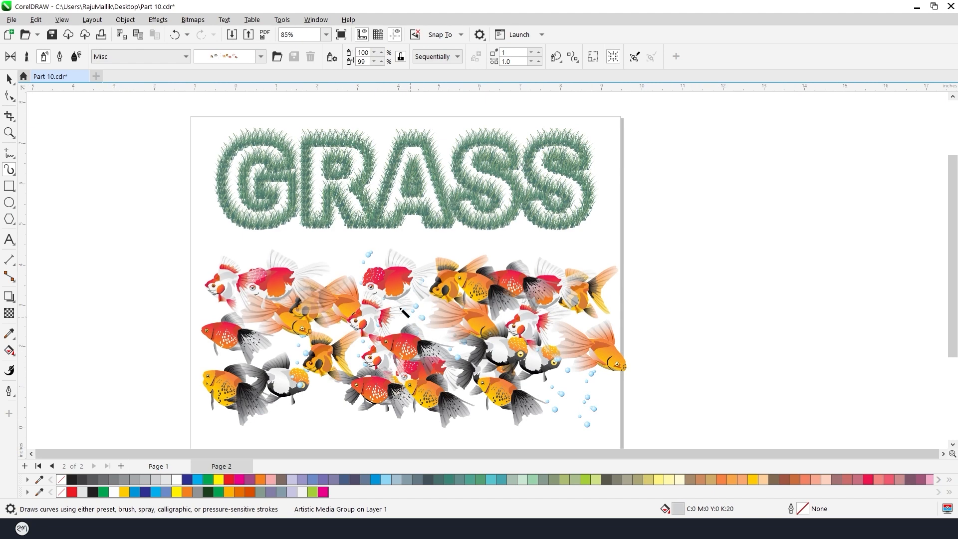
Step: Try sprayed object sizes of 20%, 30% and 40% on the fish lettering
scroll(376, 313, down, 2)
key(space)
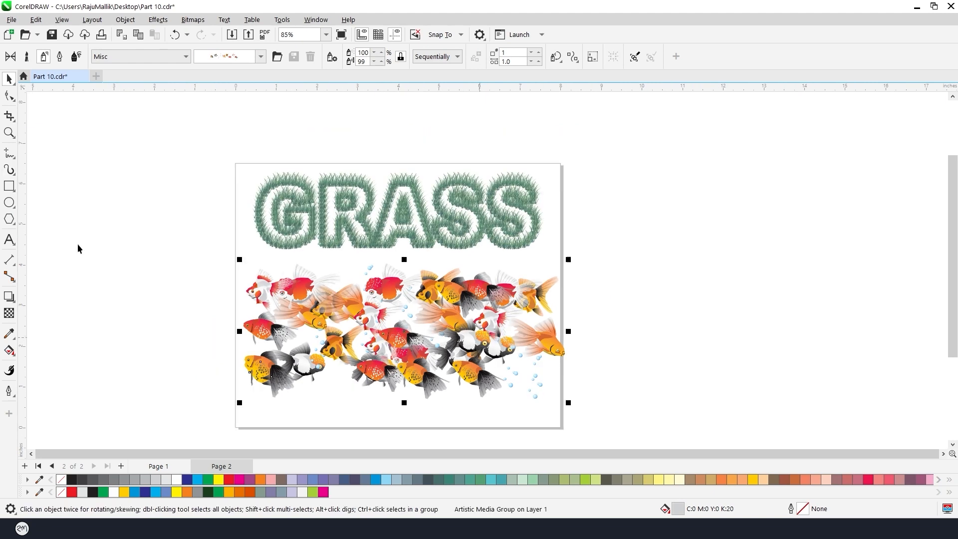
click(9, 169)
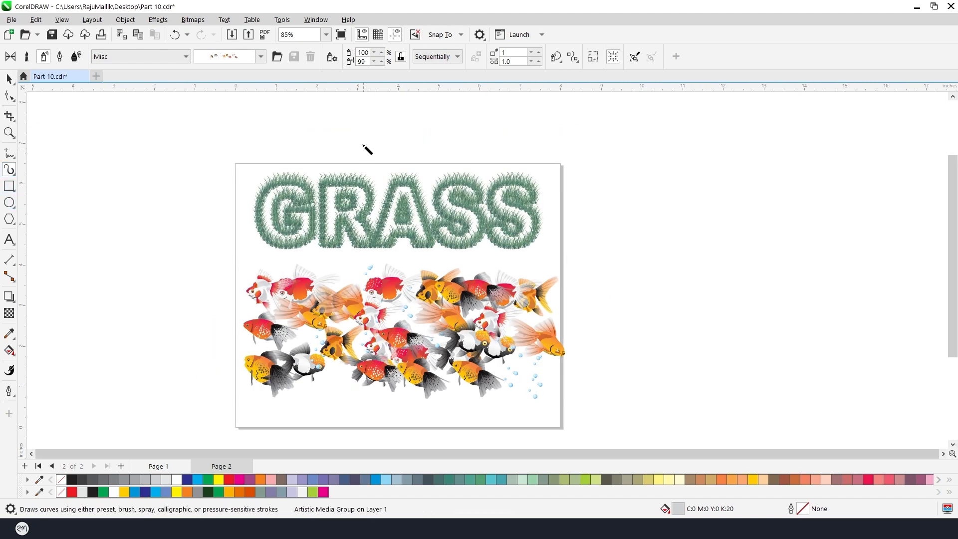
double_click(366, 50)
text(20)
key(Return)
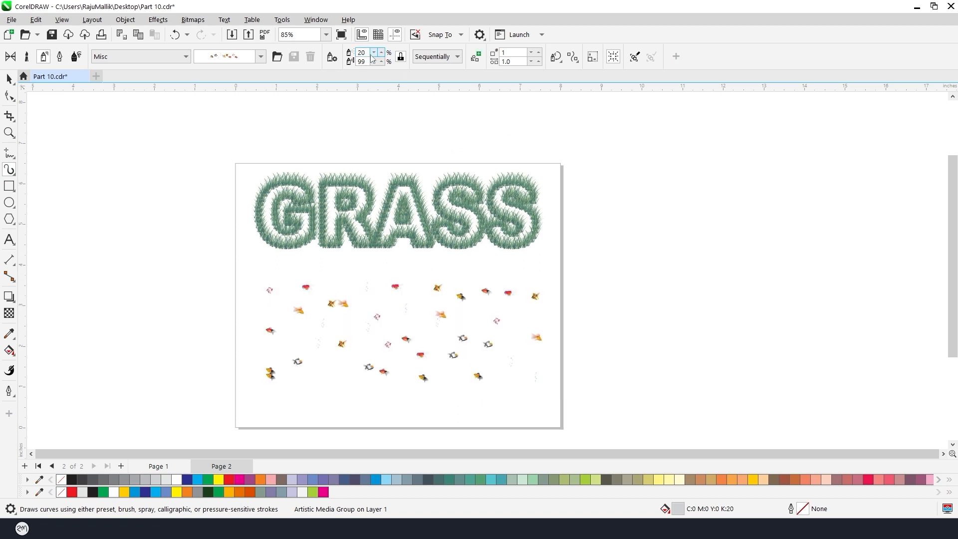
drag(368, 52, 334, 57)
text(30)
key(Return)
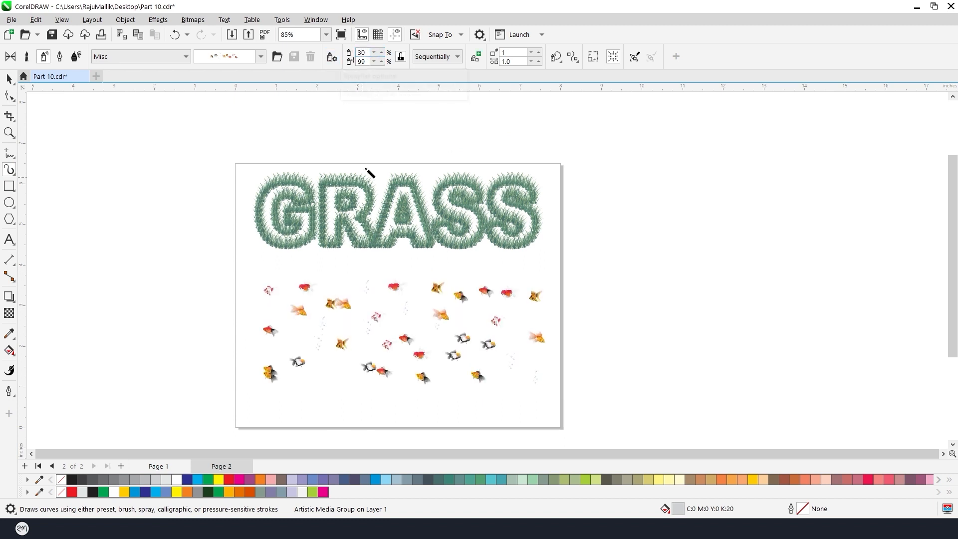
text(40)
key(Return)
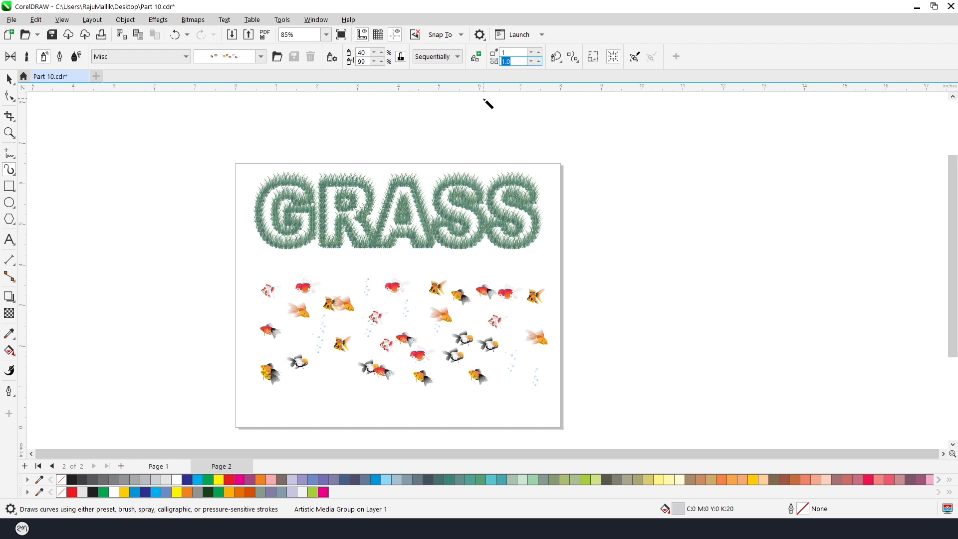
Step: Set the spacing between the fish dabs to 0.1
key(BackSpace)
text(.1)
key(Return)
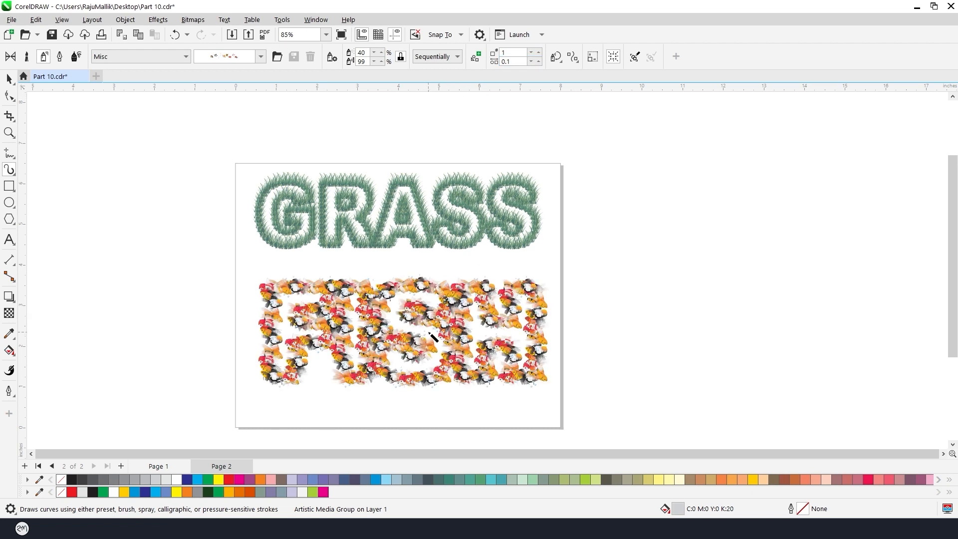
Step: Set the size of the sprayed fish objects to 30%
key(space)
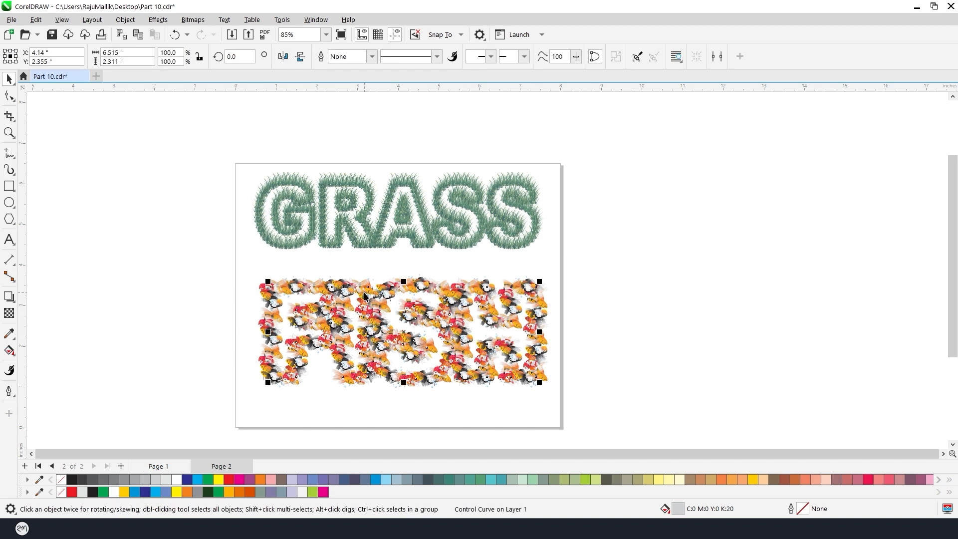
click(9, 170)
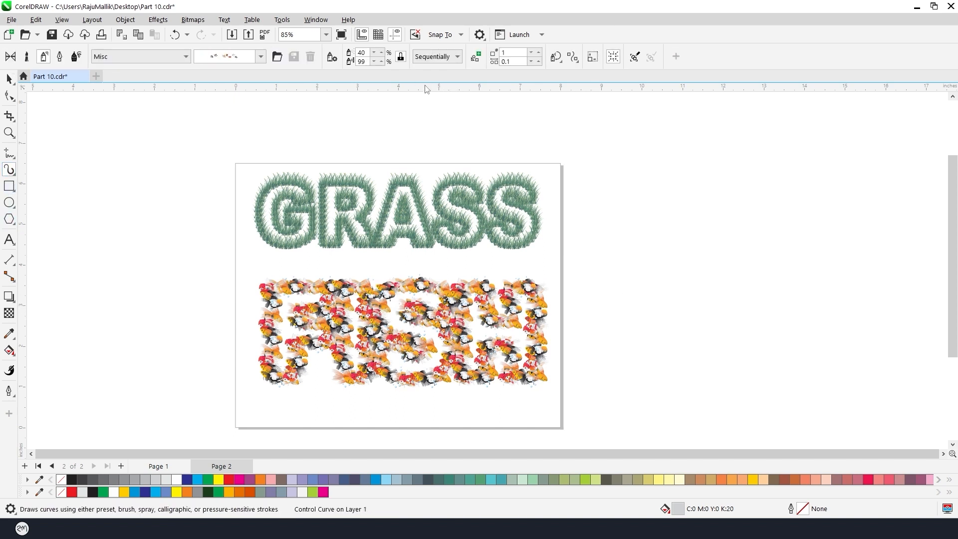
double_click(361, 53)
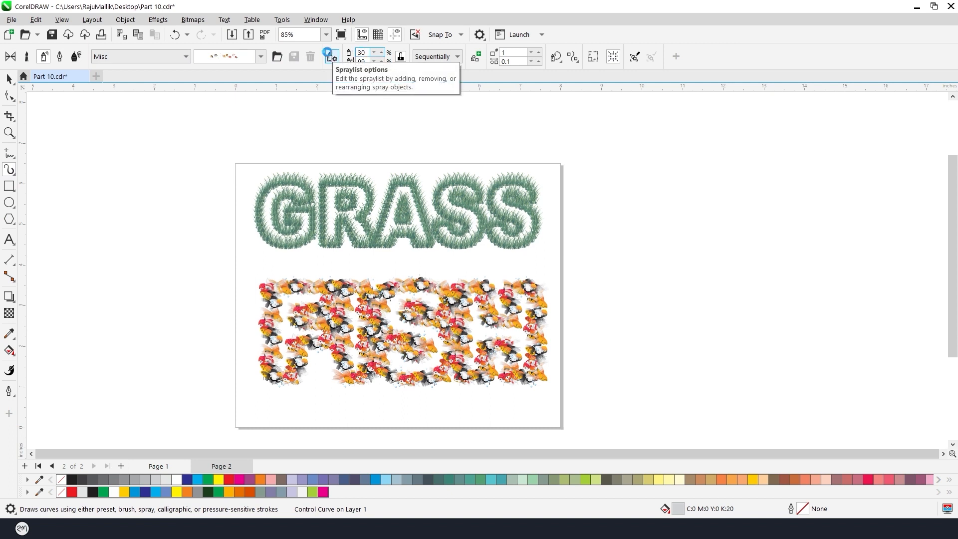
key(Return)
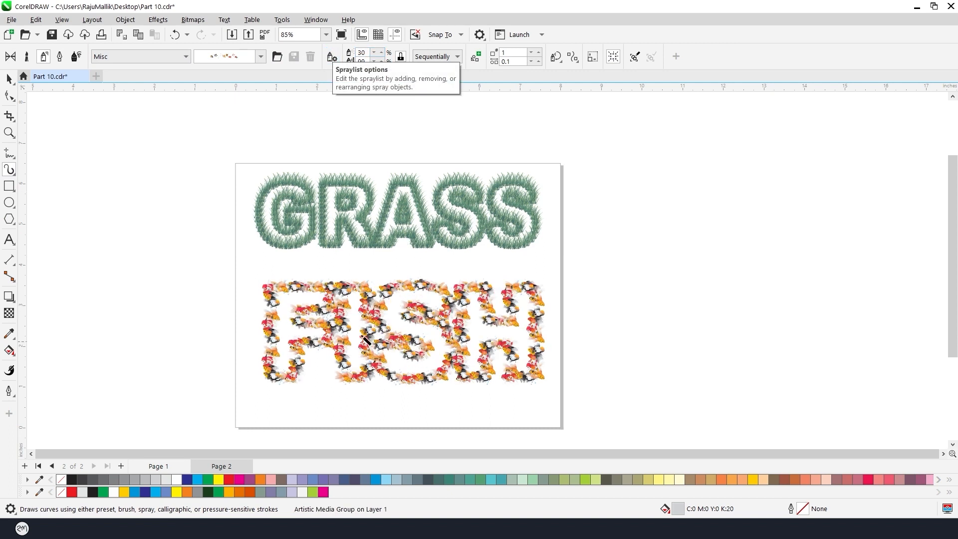
Step: Set the spacing between the fish dabs to 0.05 and look over both sprayed words up close
double_click(505, 62)
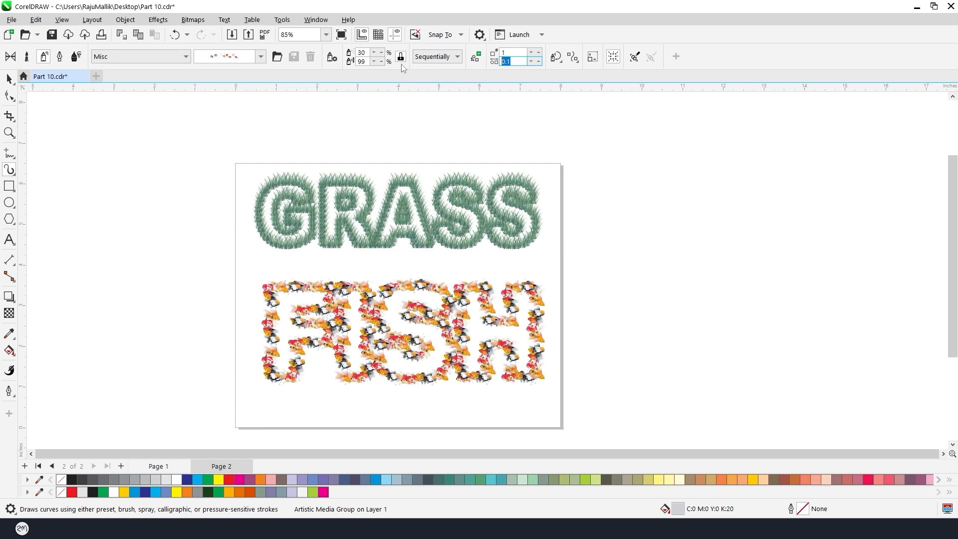
text(.05)
key(Return)
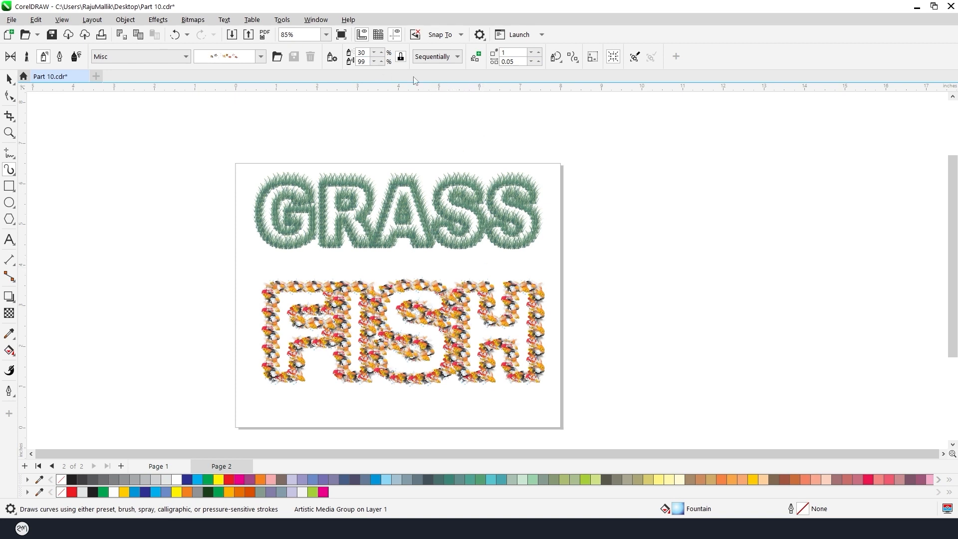
key(space)
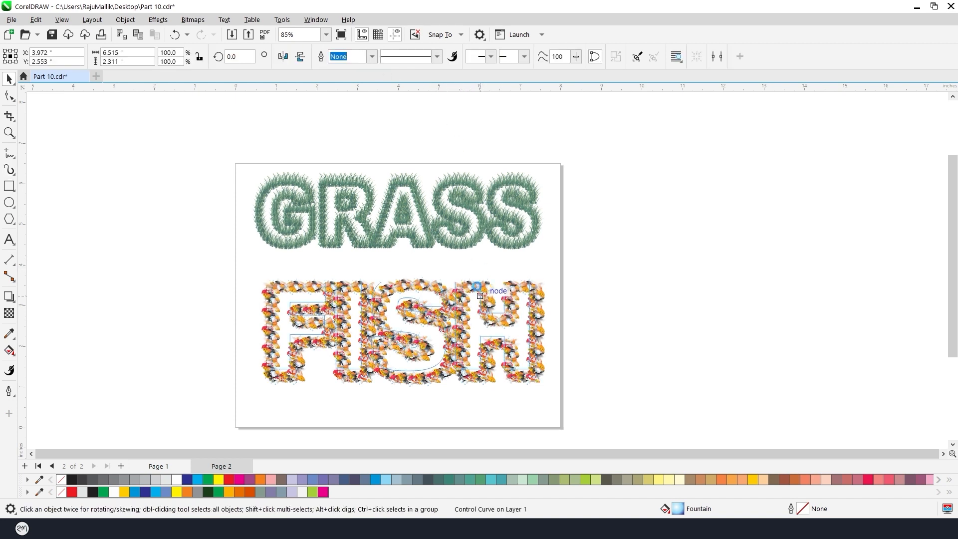
key(z)
drag(242, 160, 600, 412)
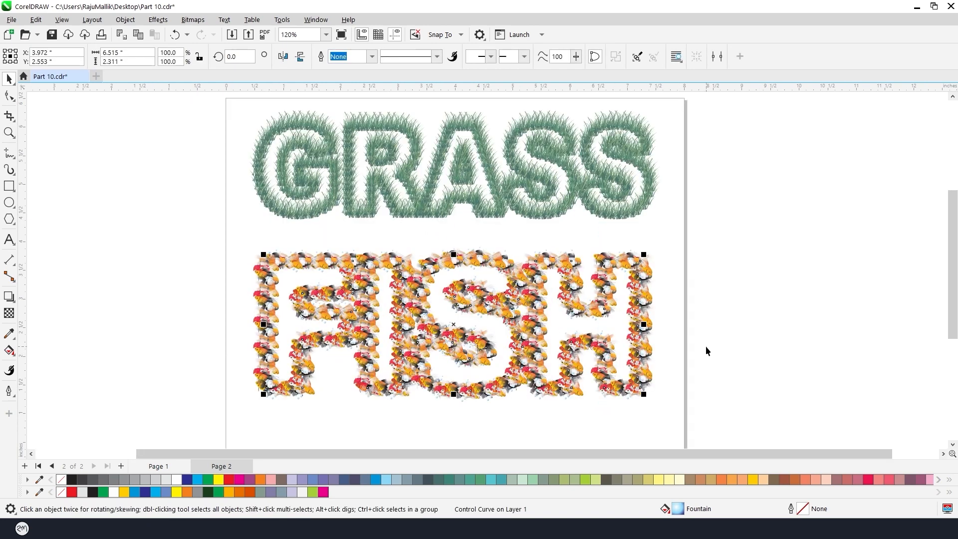
scroll(181, 197, down, 2)
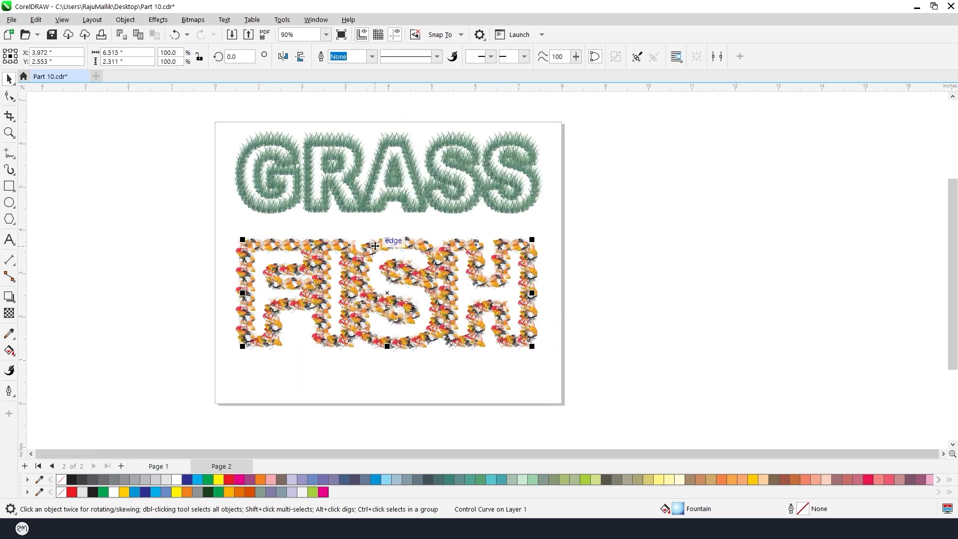
Step: Delete the sprayed FISH lettering and move the GRASS lettering off the page, beside its right edge
mouse_move(209, 116)
mouse_down()
mouse_move(652, 409)
mouse_move(183, 225)
mouse_up()
click(654, 357)
key(Delete)
drag(706, 296, 184, 113)
drag(287, 171, 649, 156)
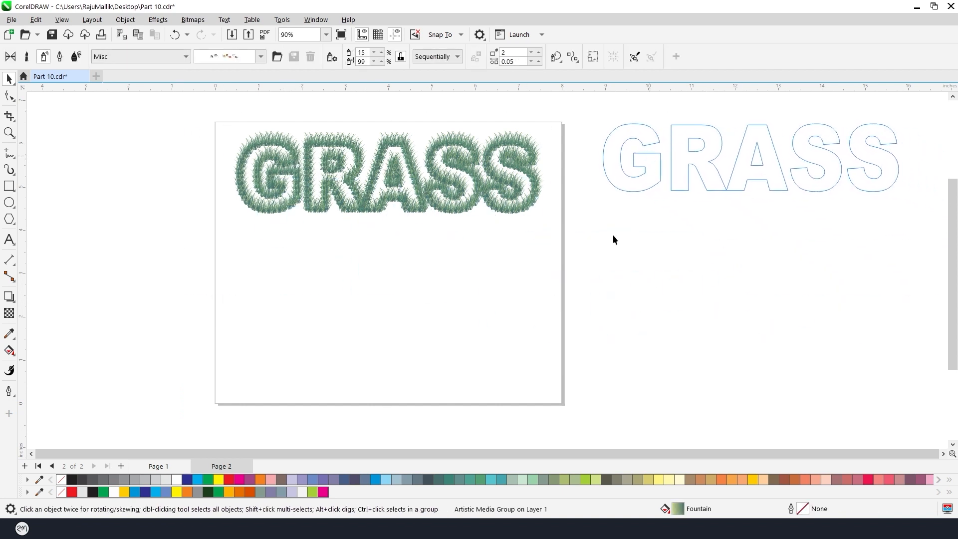
Step: Add the three-letter first name in capitals as artistic text, centred on the page and enlarged to about 246 pt
click(379, 230)
click(244, 233)
text([-o])
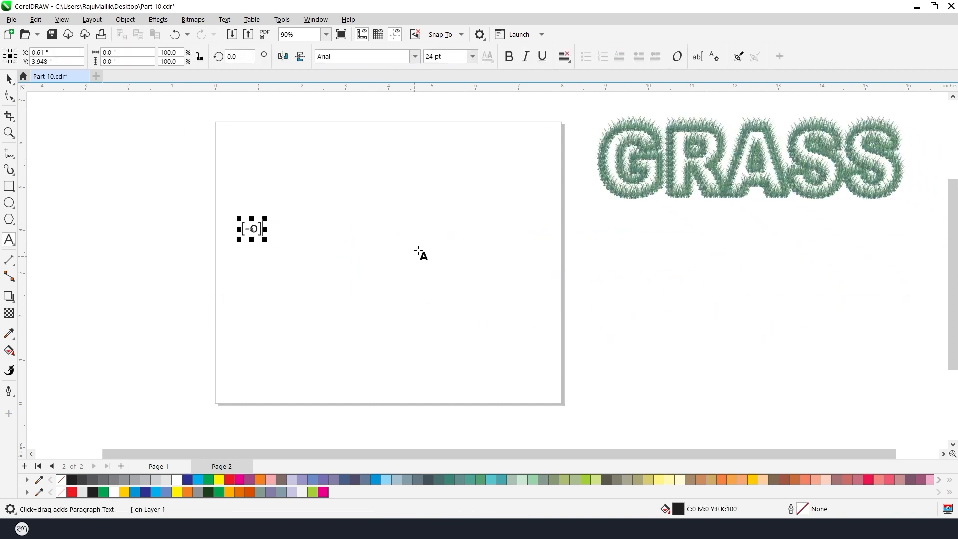
key(ctrl+a)
text(RAJ)
key(ctrl+space)
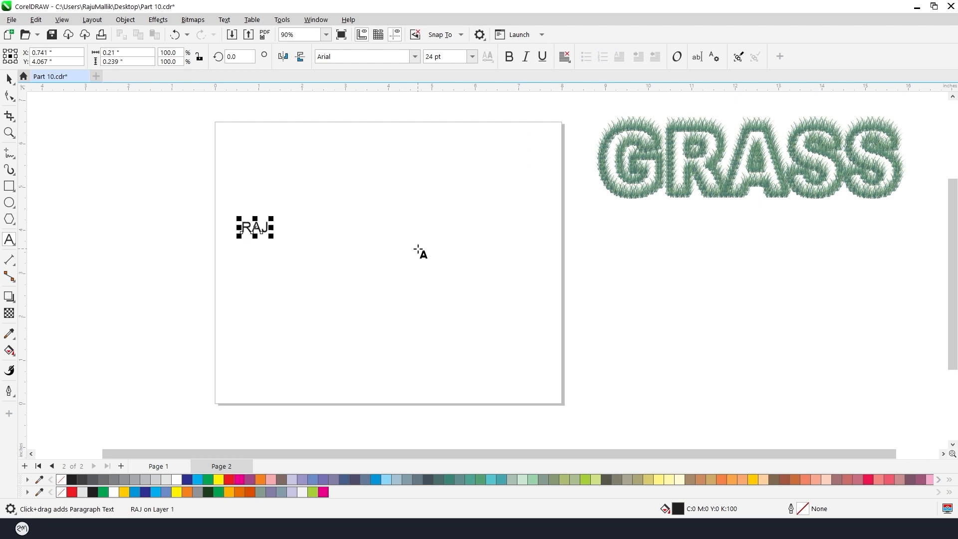
key(p)
drag(408, 275, 511, 338)
Step: Set the name's font to Cyberion Demo and stretch it from the centre to about 6.5 by 2.8 inches
click(366, 57)
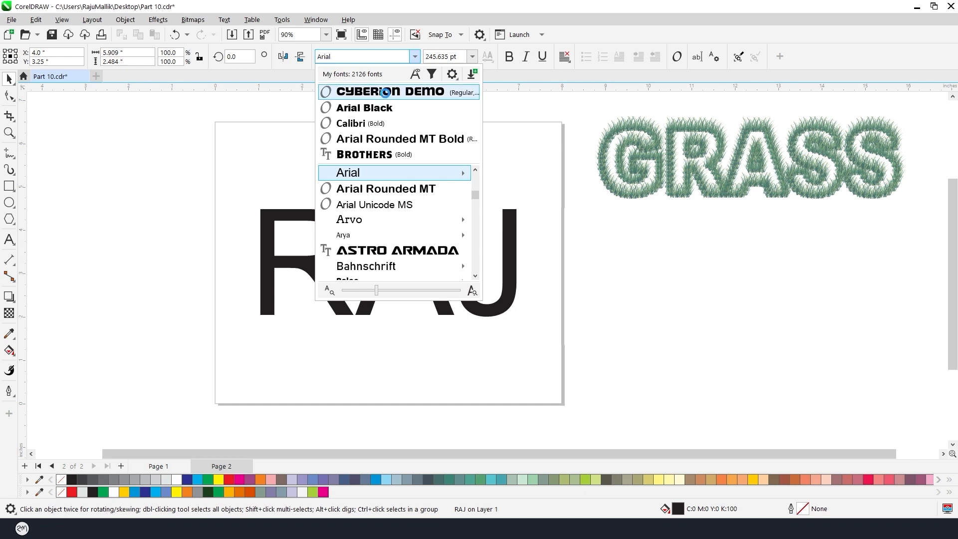
click(390, 91)
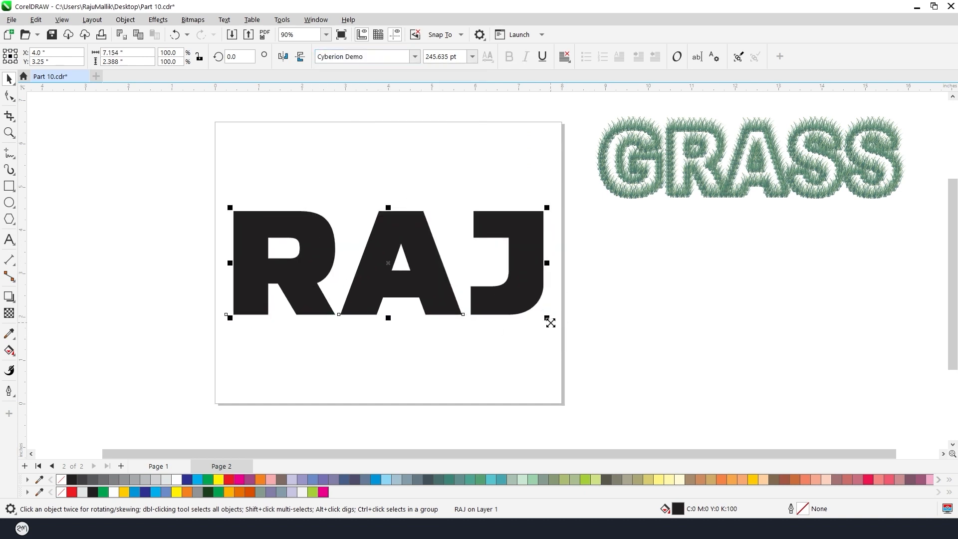
drag(548, 319, 532, 321)
drag(387, 312, 397, 322)
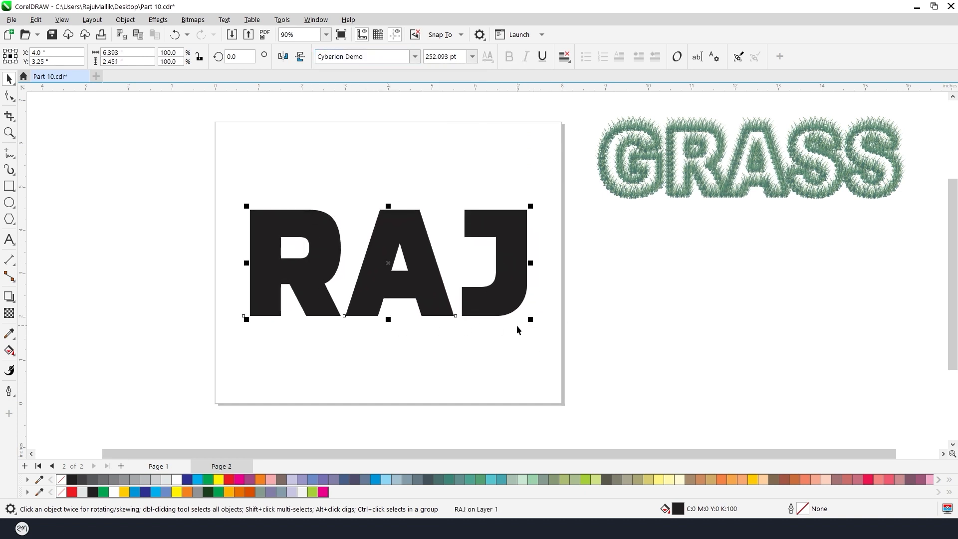
drag(530, 319, 533, 321)
drag(391, 321, 396, 327)
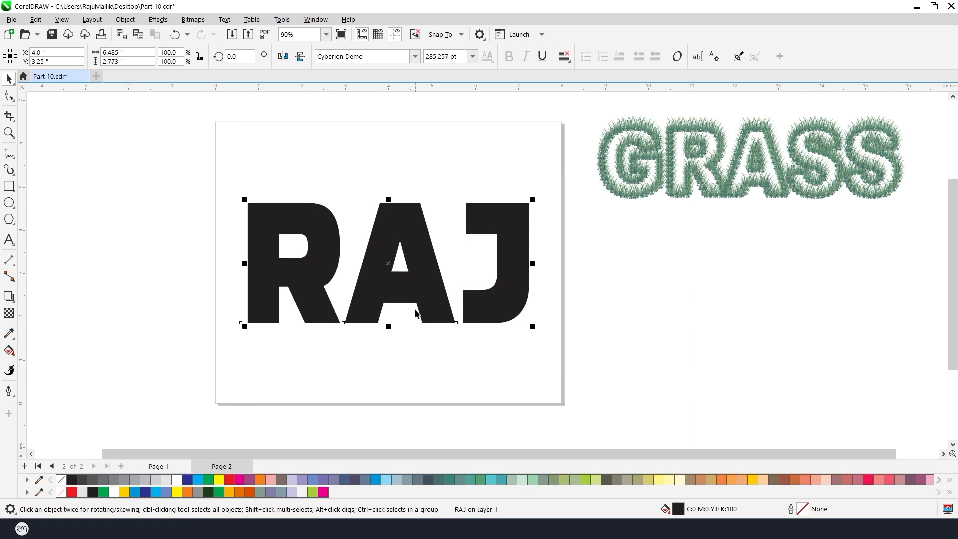
Step: Give the name text a black hairline outline with no fill and convert it to curves
right_click(73, 481)
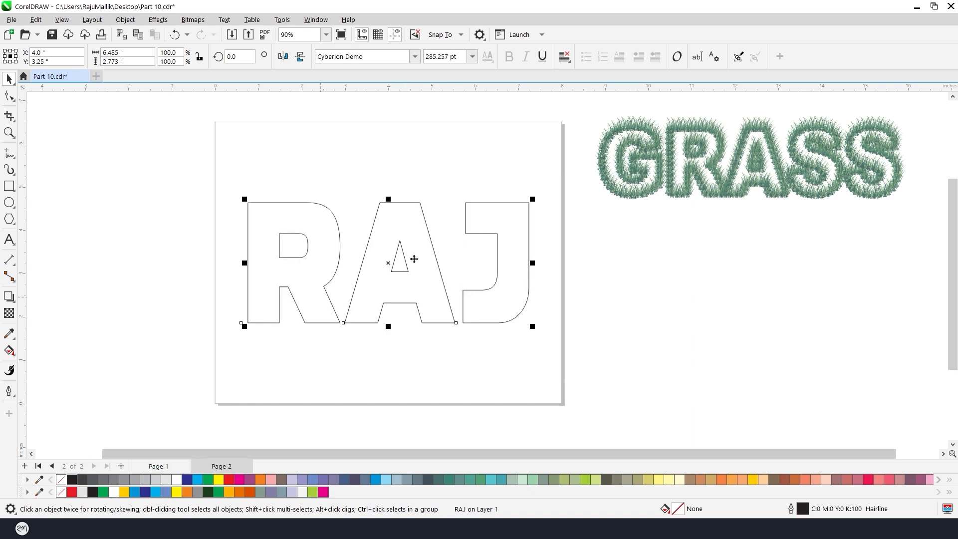
key(ctrl+q)
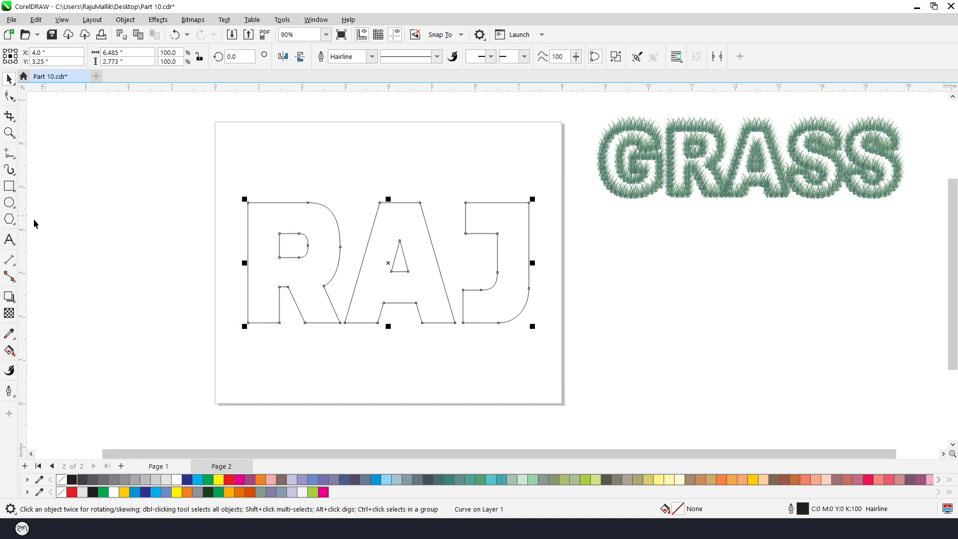
Step: Apply the yellow star spraylist from the Stars category to the name's curves with Artistic Media
click(9, 170)
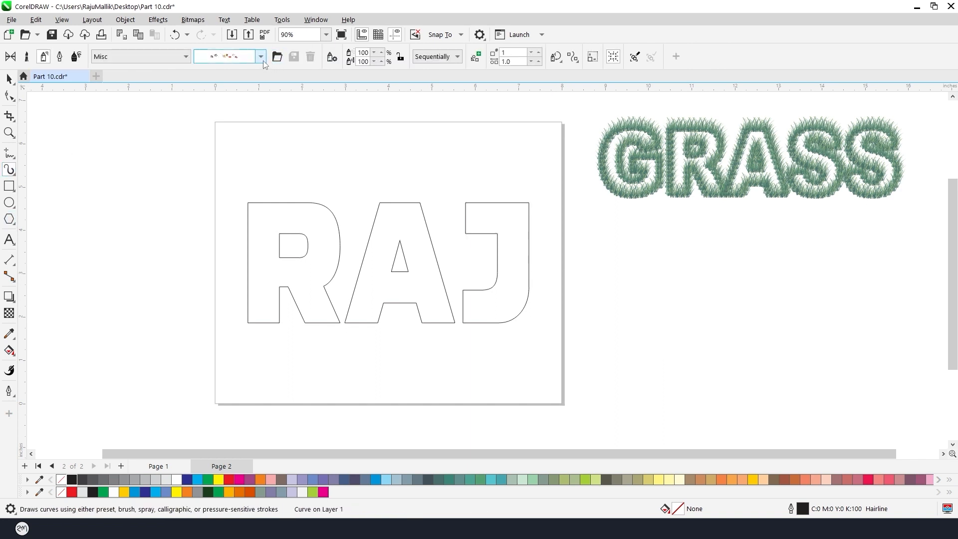
click(181, 56)
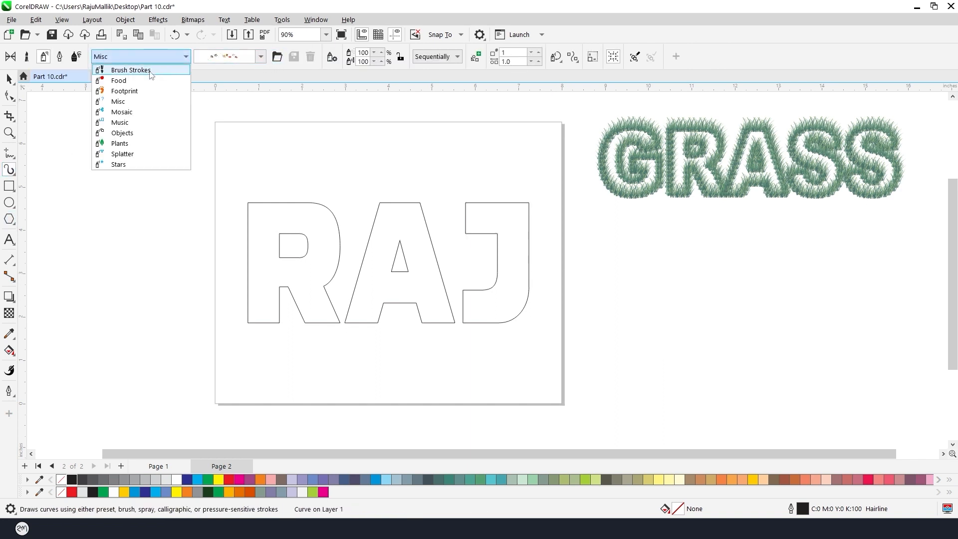
click(120, 102)
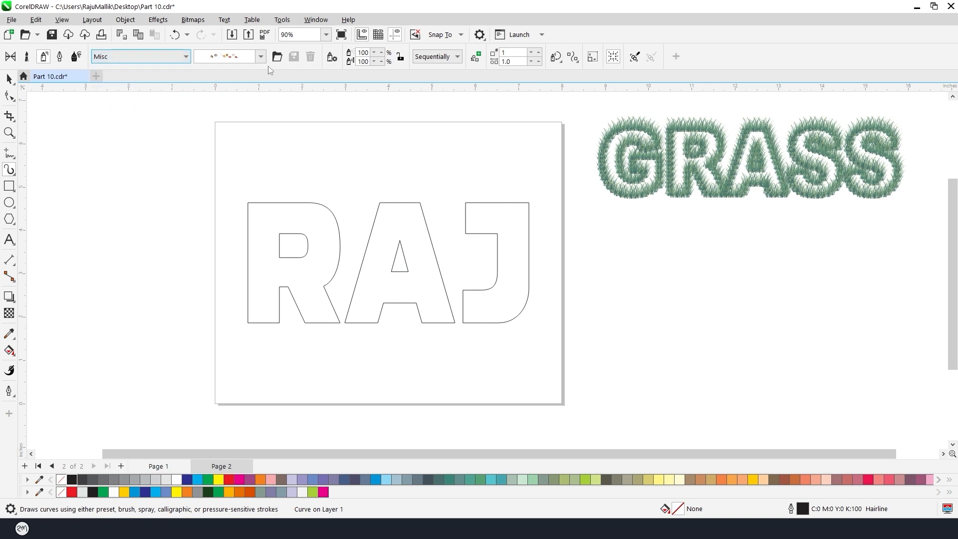
click(260, 56)
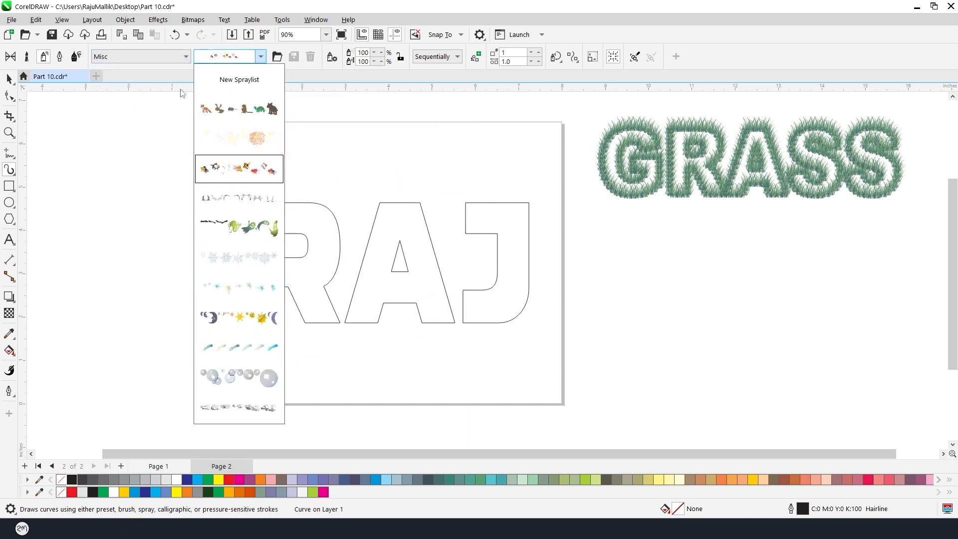
click(183, 57)
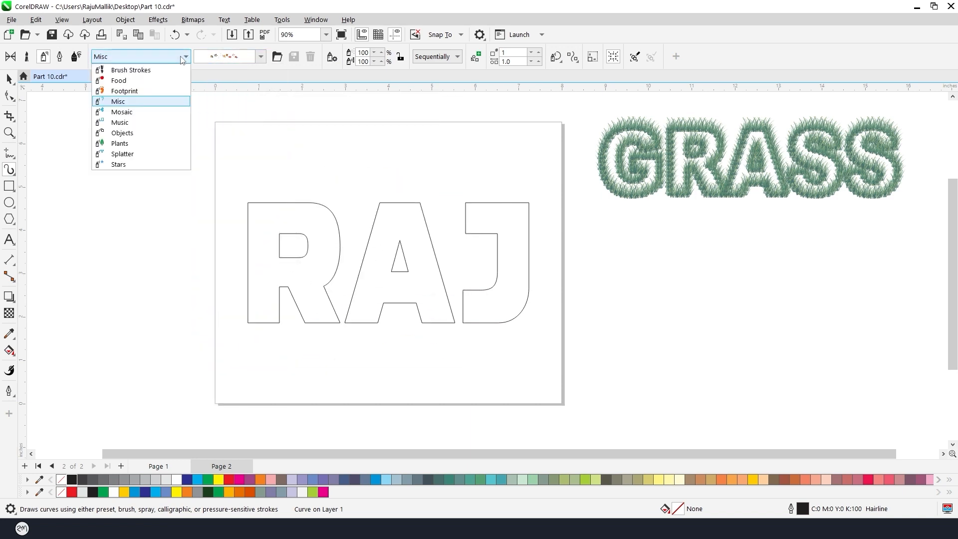
click(132, 112)
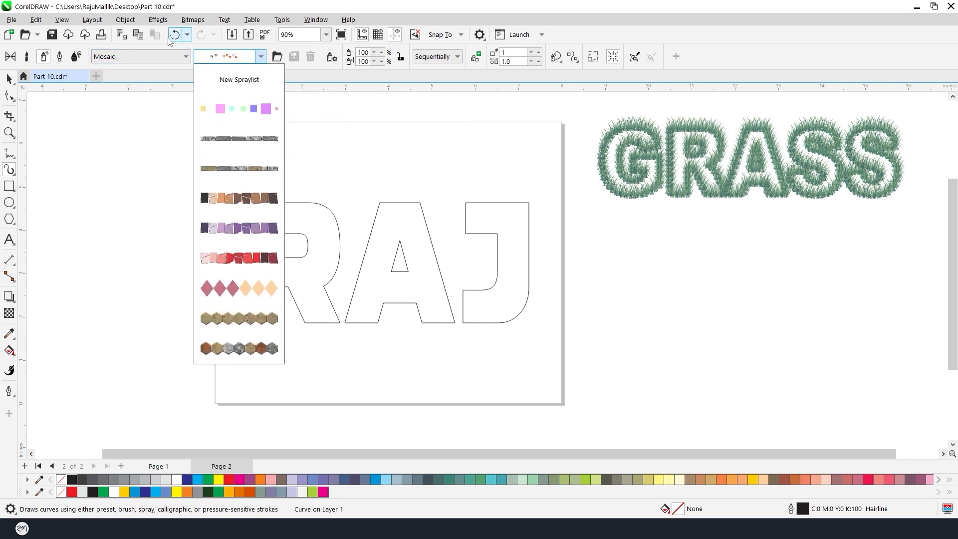
click(187, 58)
click(188, 59)
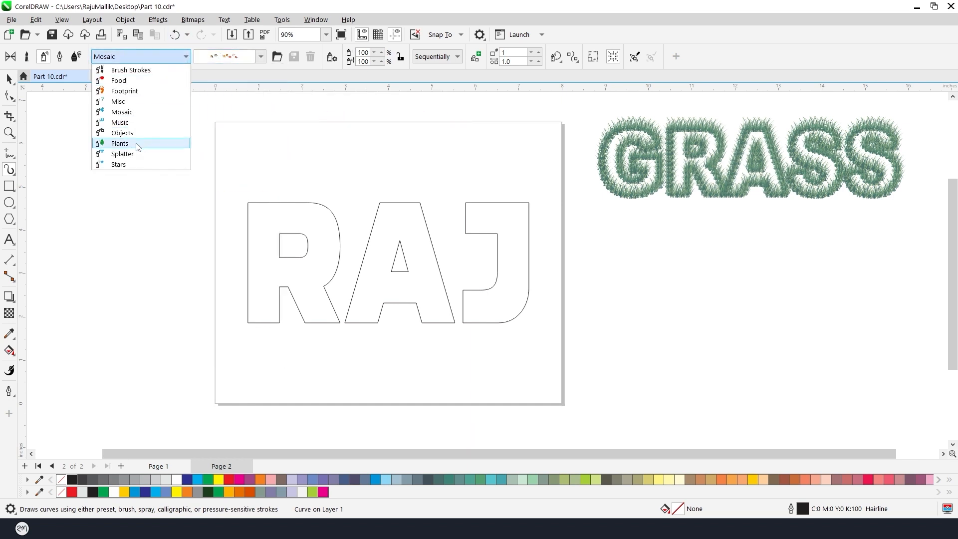
click(119, 165)
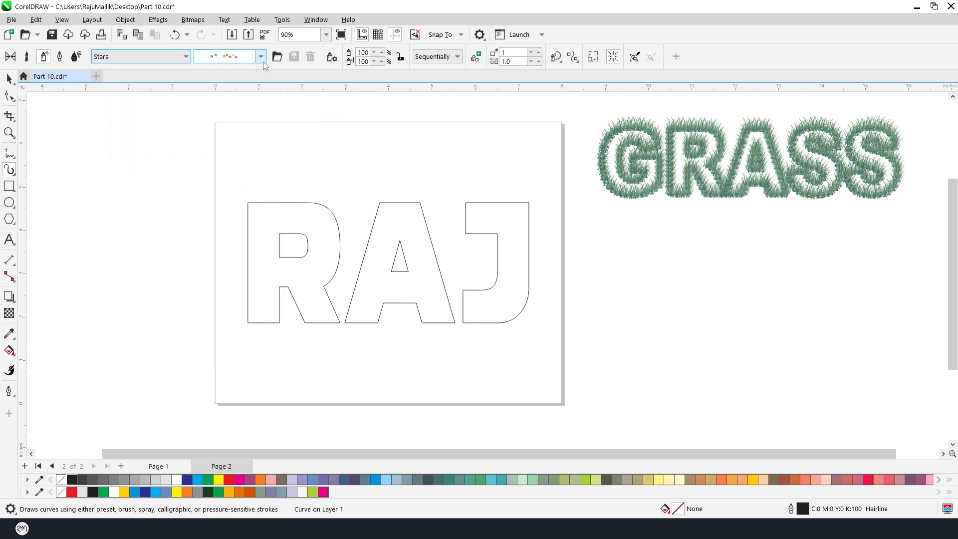
click(260, 56)
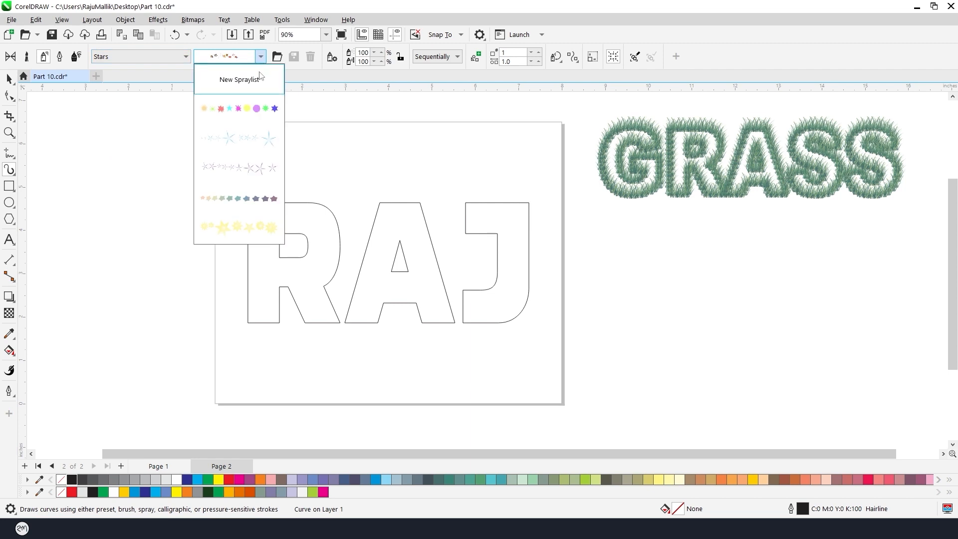
click(237, 230)
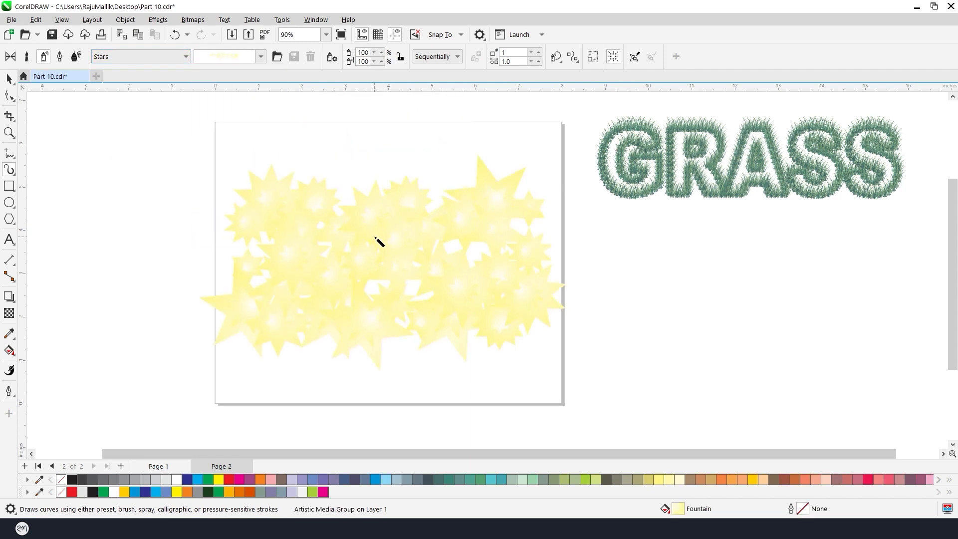
Step: Try a sprayed object size of 20% on the yellow stars, settling on 30%
double_click(365, 53)
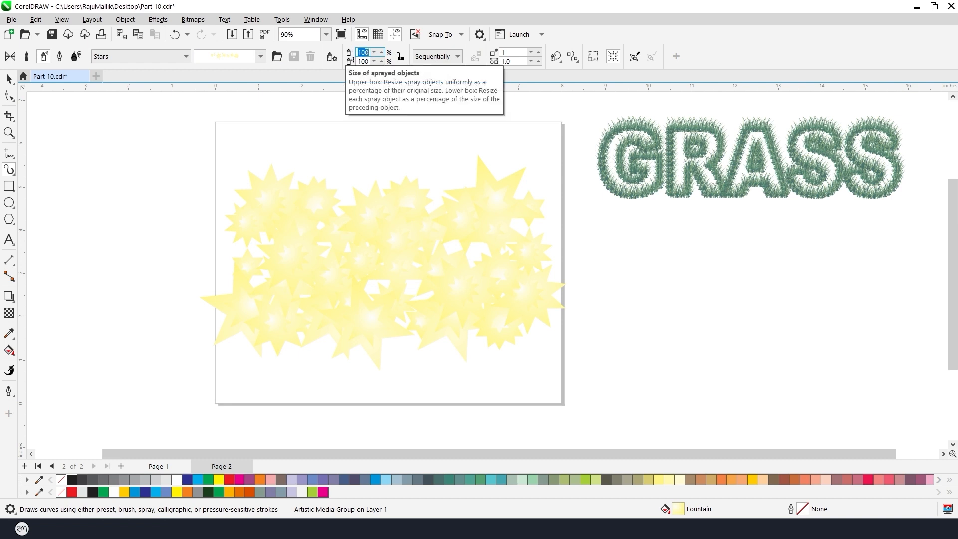
key(Return)
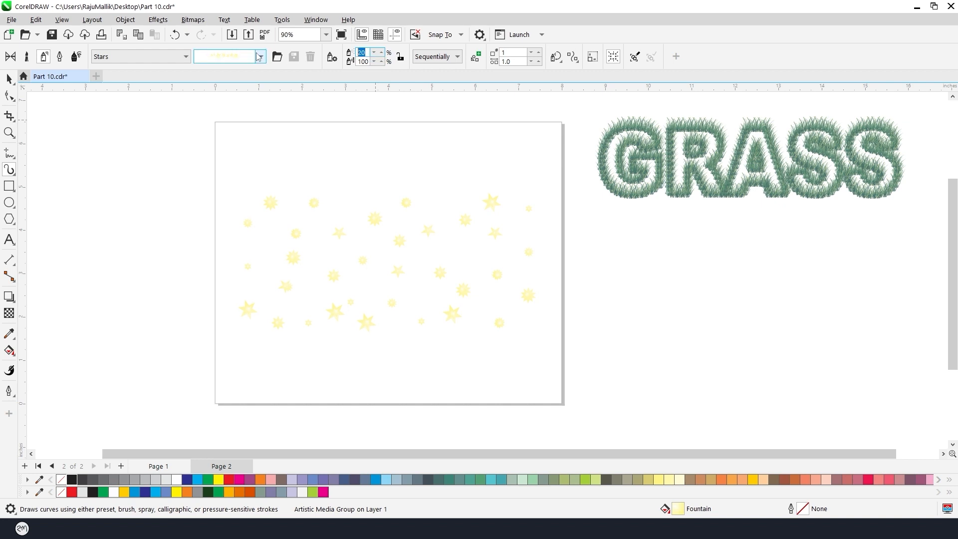
text(30)
key(Return)
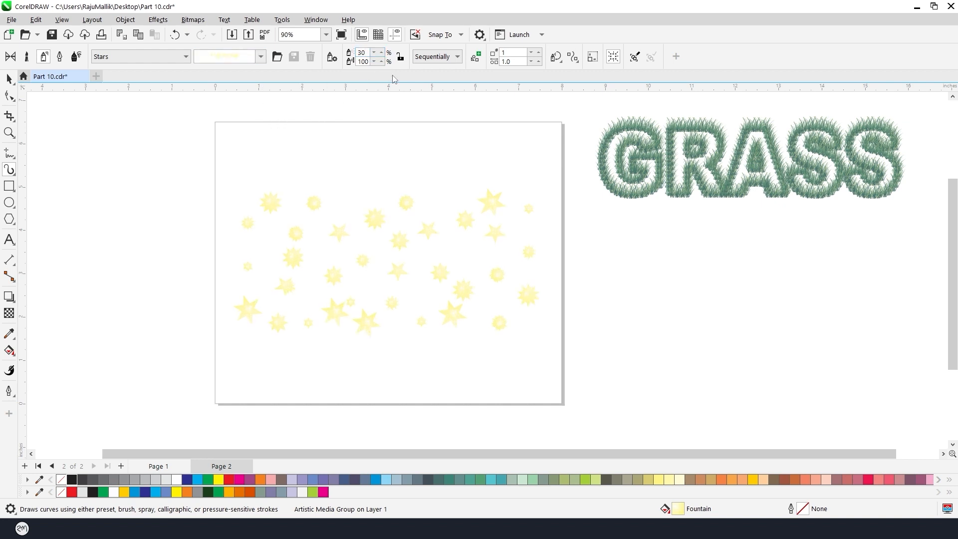
Step: Set the spacing between the star dabs to 0.5 and the number of stars per dab to 2
double_click(513, 62)
text(0.5)
key(Return)
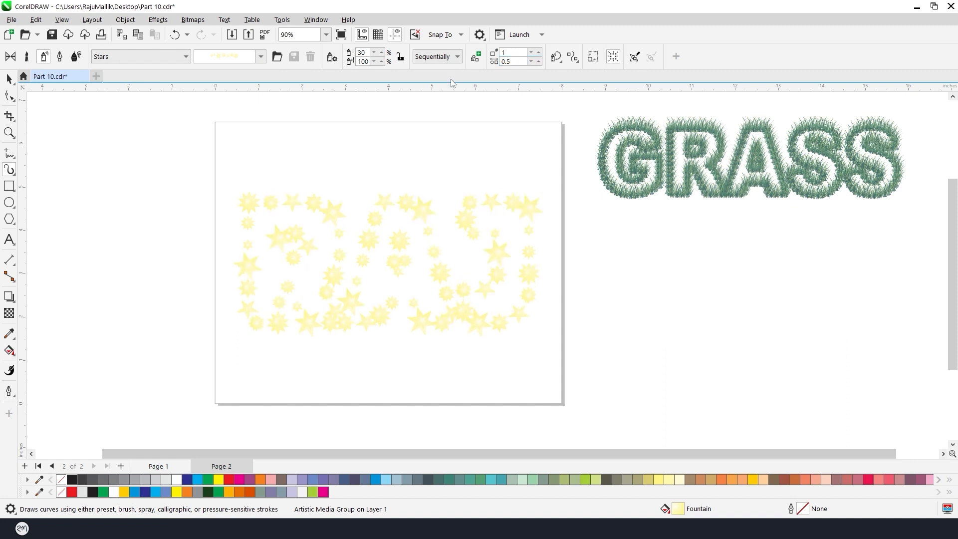
double_click(513, 53)
key(Return)
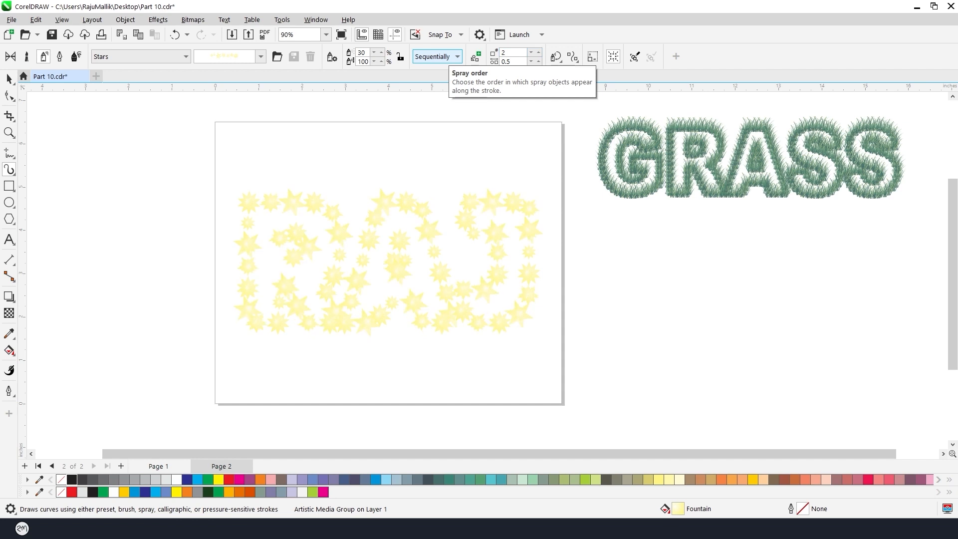
Step: Try a 40% size for the sprayed stars, returning it to 30%
double_click(513, 61)
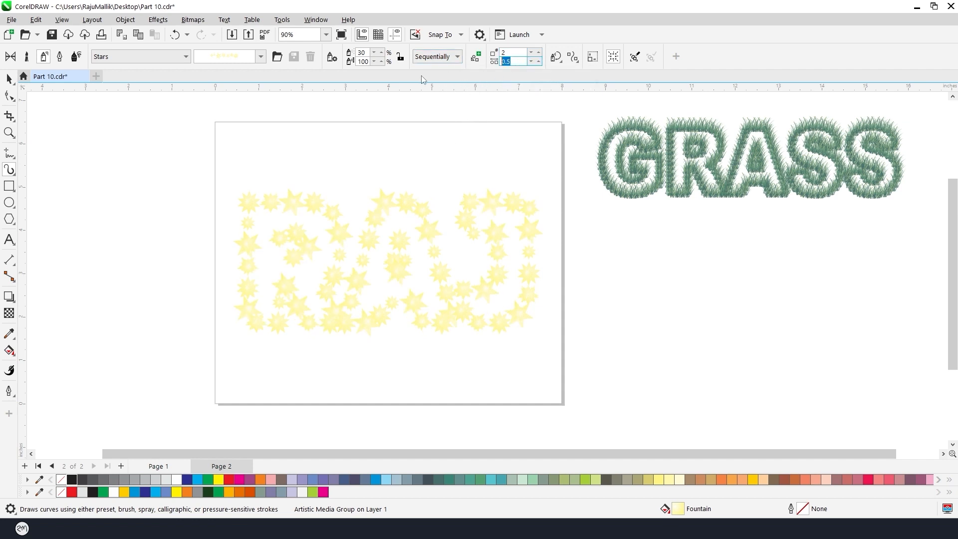
drag(366, 52, 341, 57)
text(40)
key(Return)
text(30)
key(space)
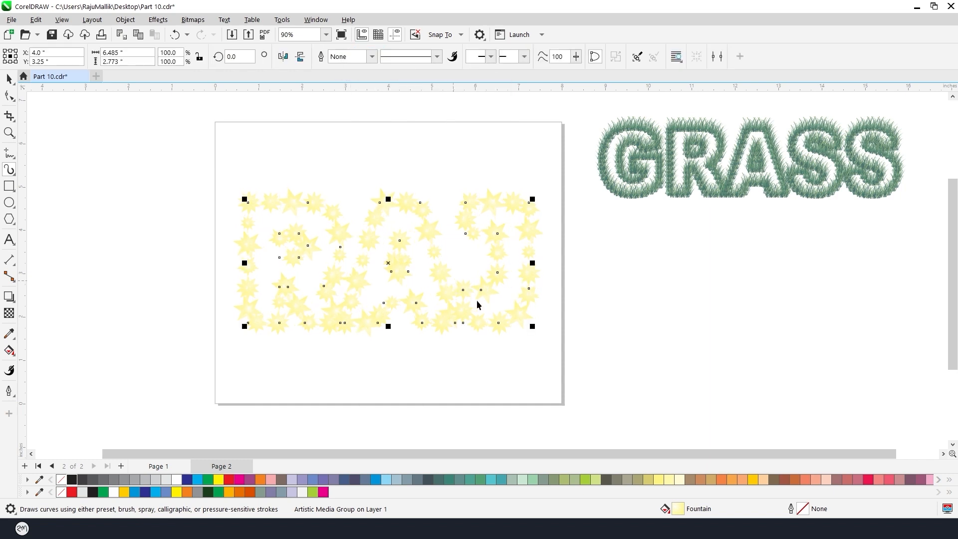
Step: Switch the sprayed name to the multicoloured five-pointed star spraylist in the Stars category
click(9, 169)
click(260, 56)
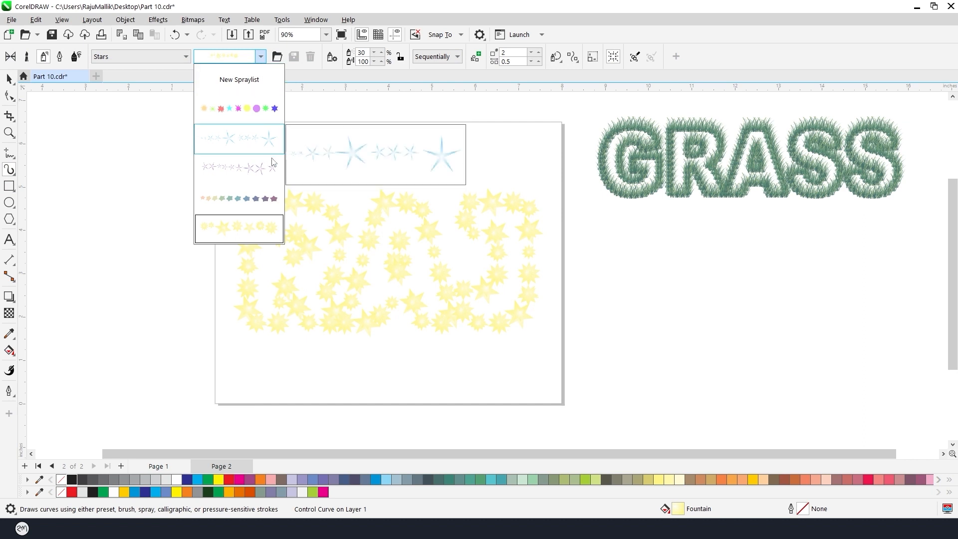
click(272, 203)
Step: Apply the fruit and vegetable spraylist with the pineapple from the Plants category to the sprayed name
click(187, 57)
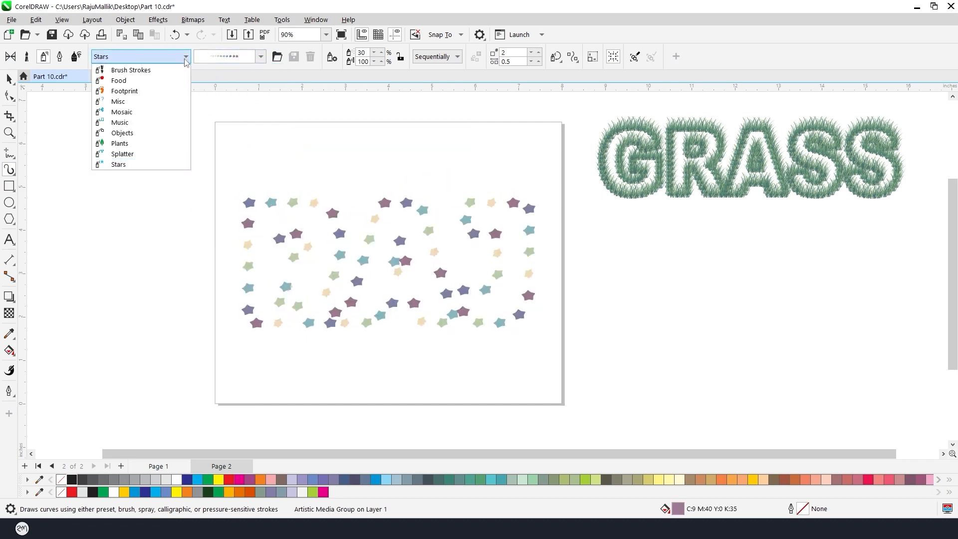
click(145, 145)
click(260, 56)
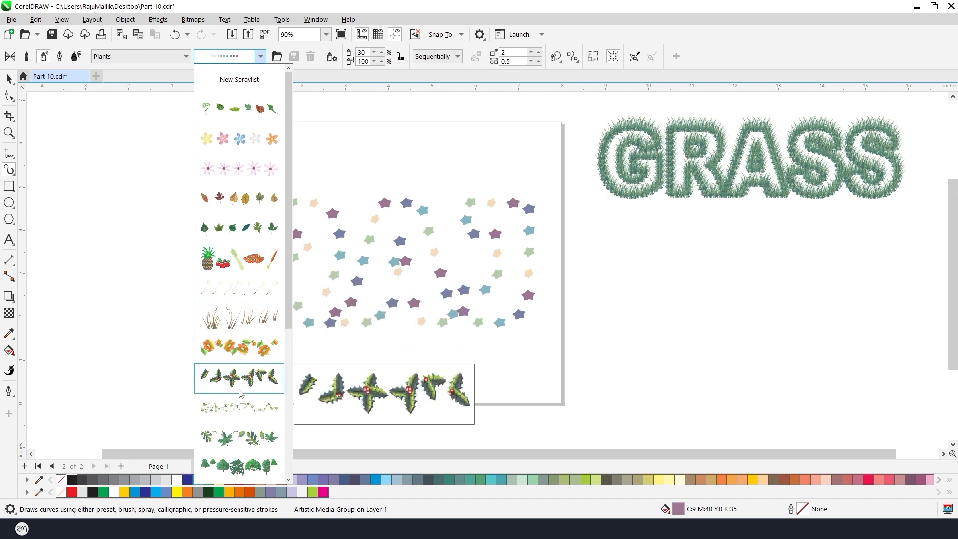
click(240, 257)
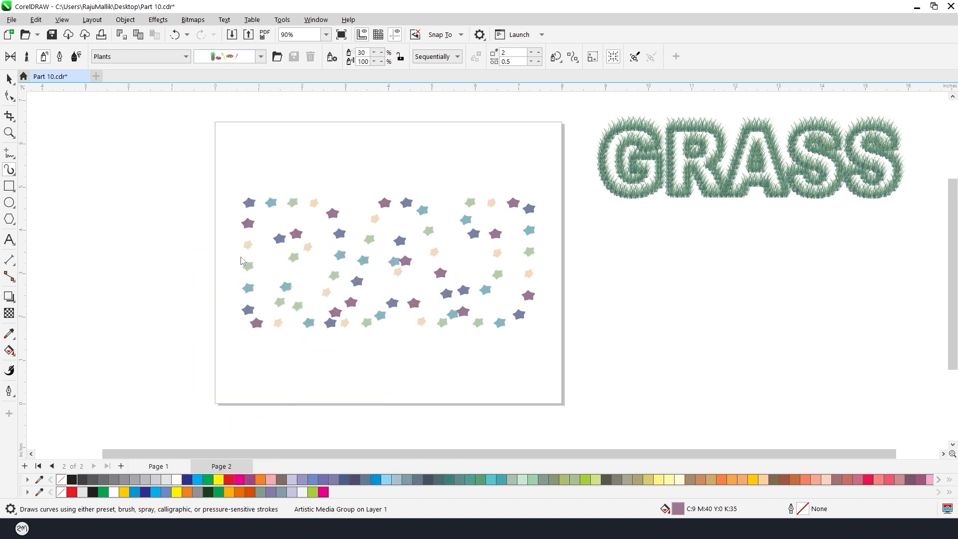
Step: Set the sprayed fruits and vegetables in the name to 20% size with a dab spacing of 0.1
key(space)
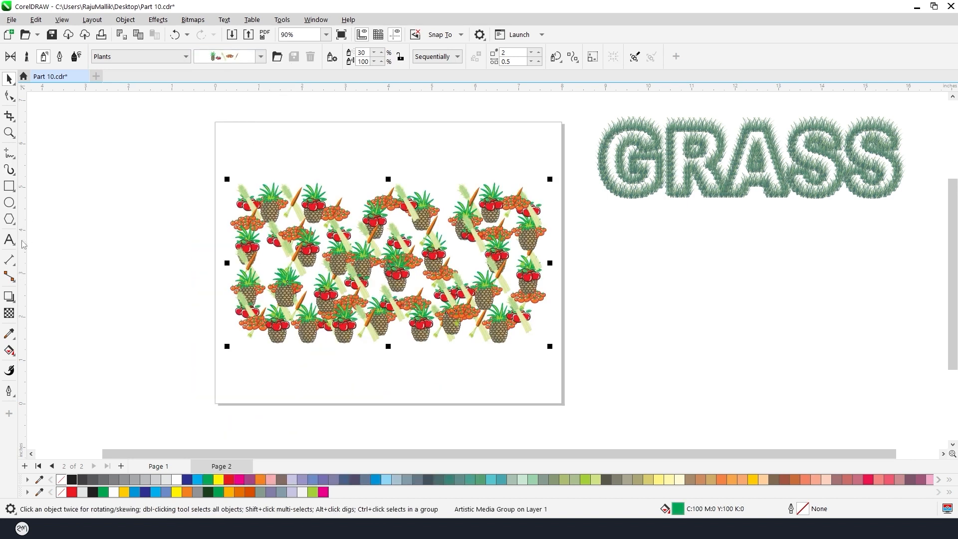
click(9, 170)
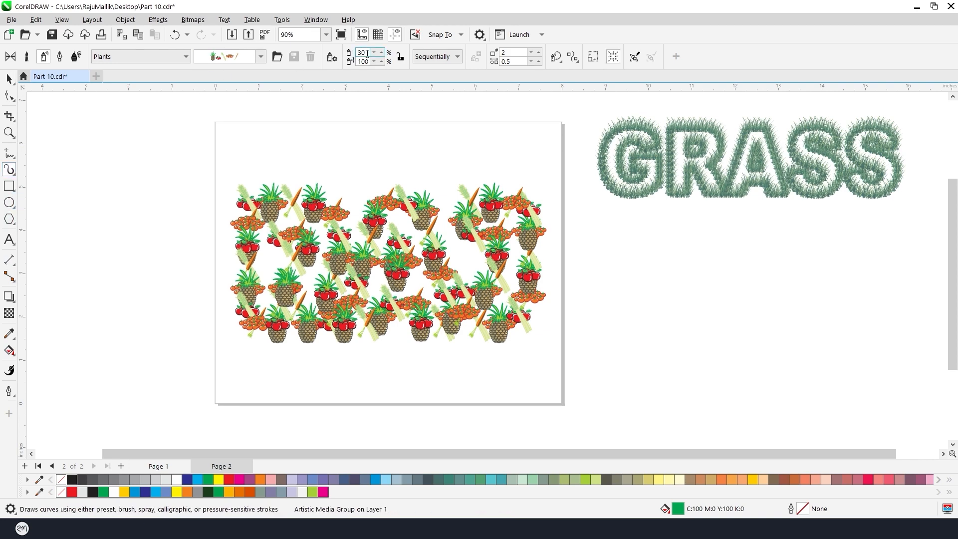
key(Return)
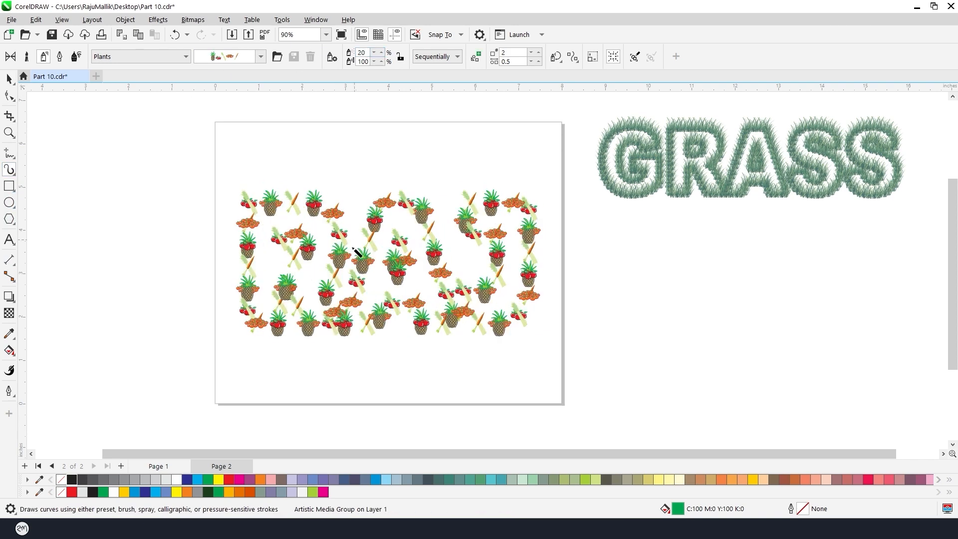
double_click(506, 61)
text(.1)
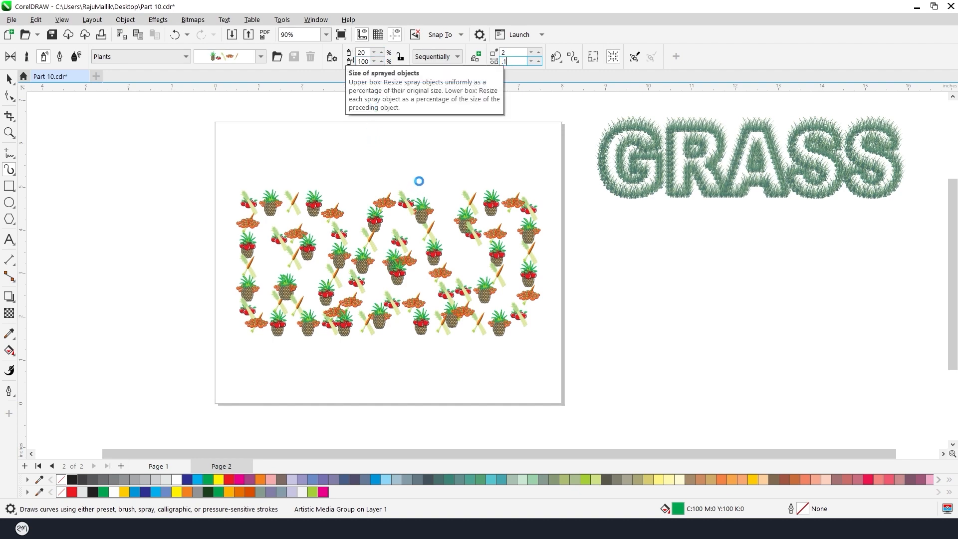
key(Return)
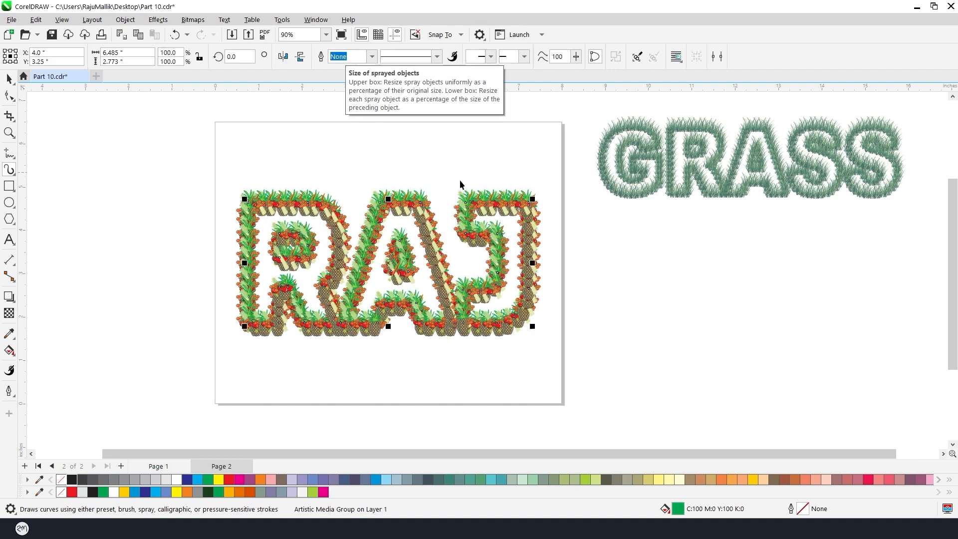
Step: Set the number of fruit and vegetable images per dab in the sprayed name to 1
key(space)
click(363, 209)
key(z)
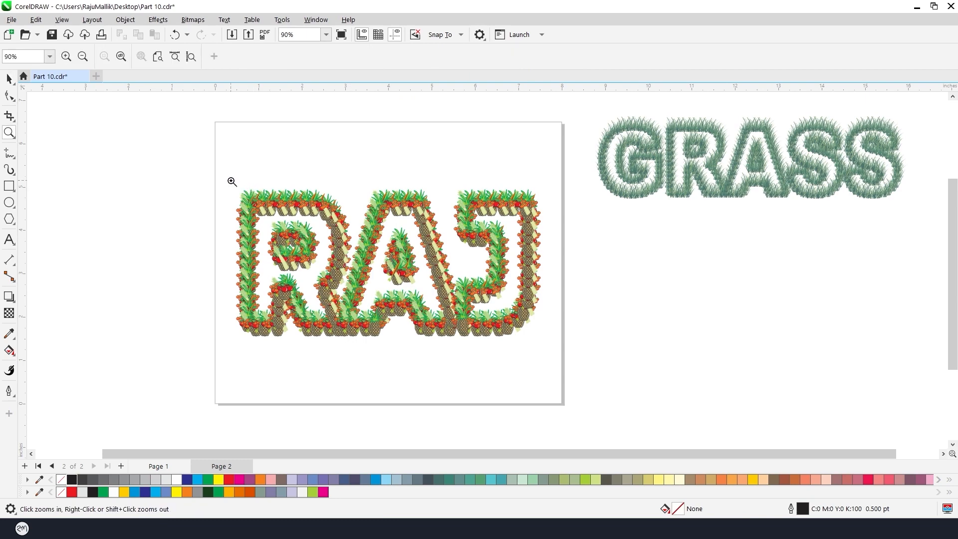
drag(231, 180, 548, 347)
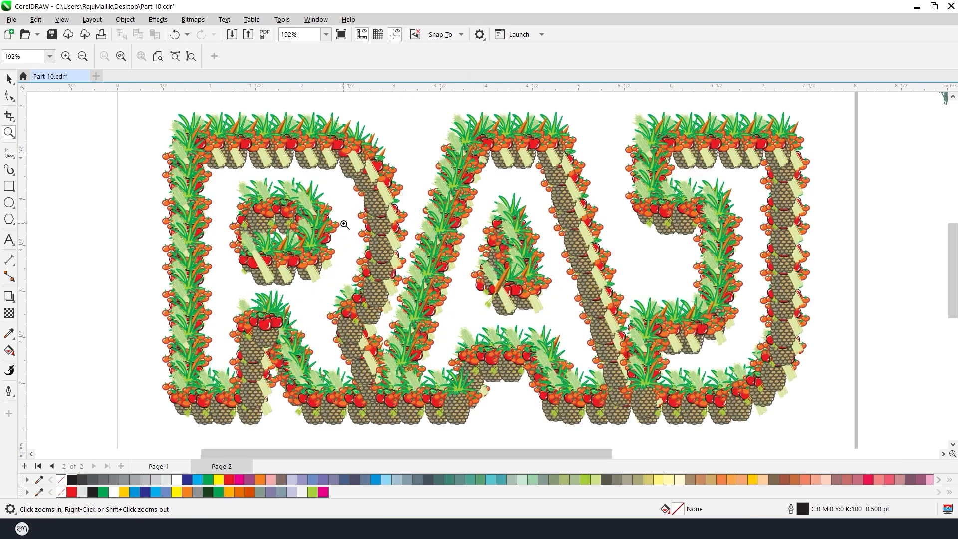
key(space)
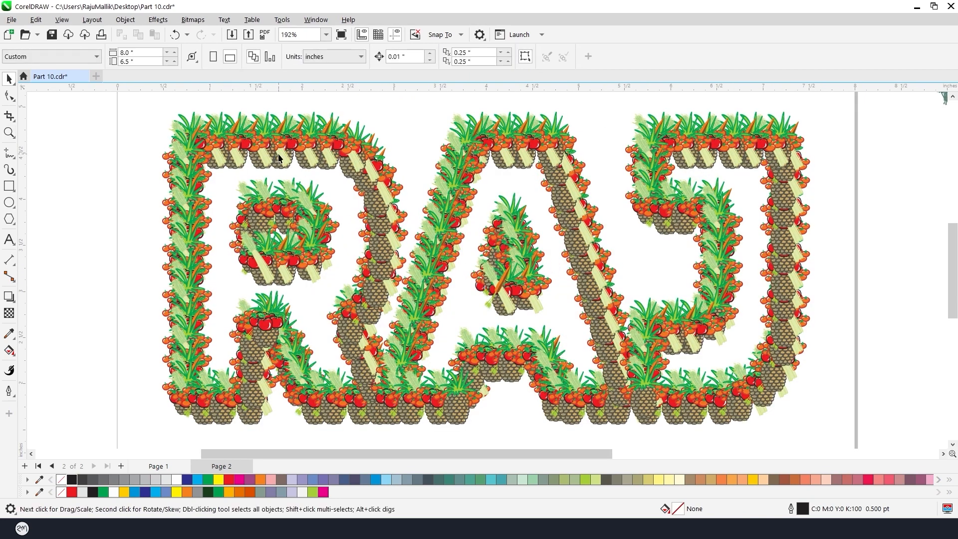
click(278, 154)
key(i)
double_click(516, 56)
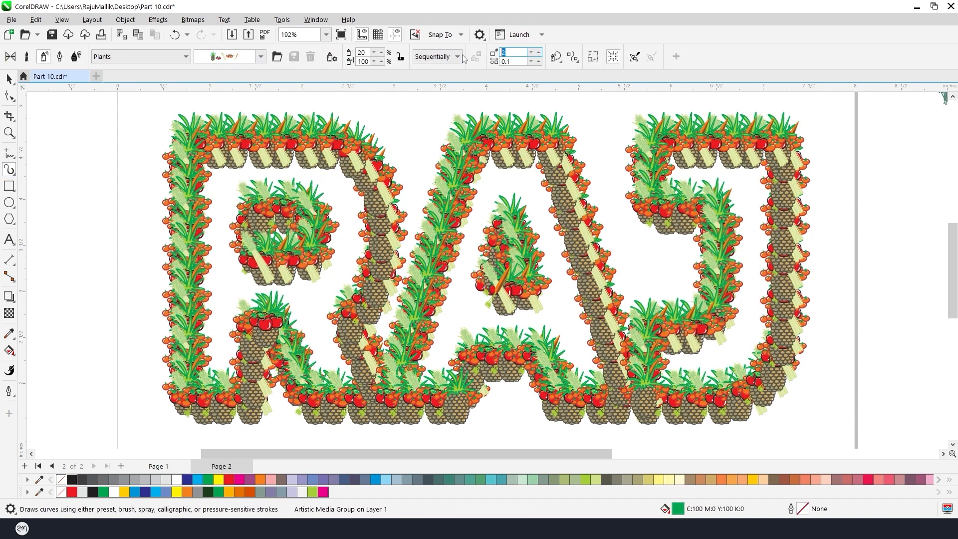
text(1)
key(Return)
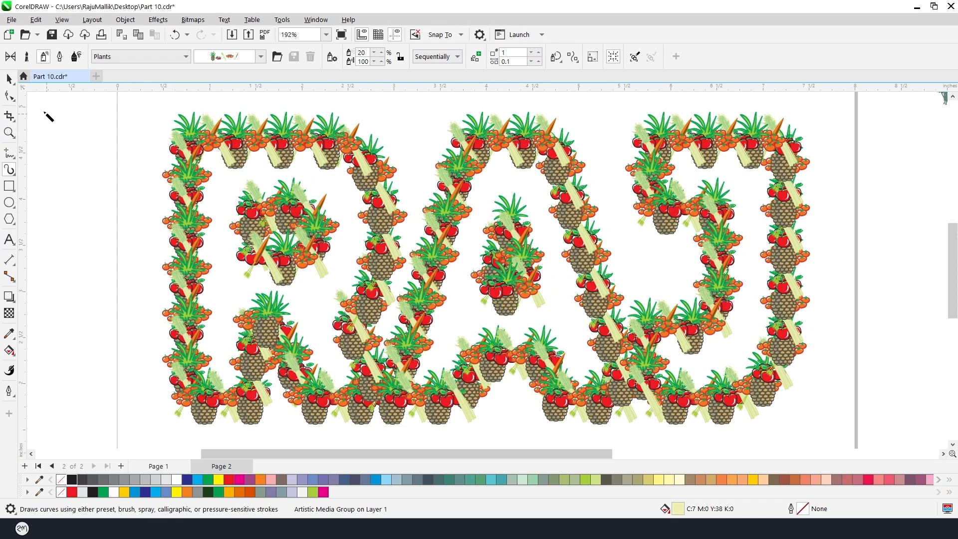
Step: Move the GRASS lettering down so it sits beside the fruit-sprayed name, just outside the page
key(z)
scroll(343, 207, down, 3)
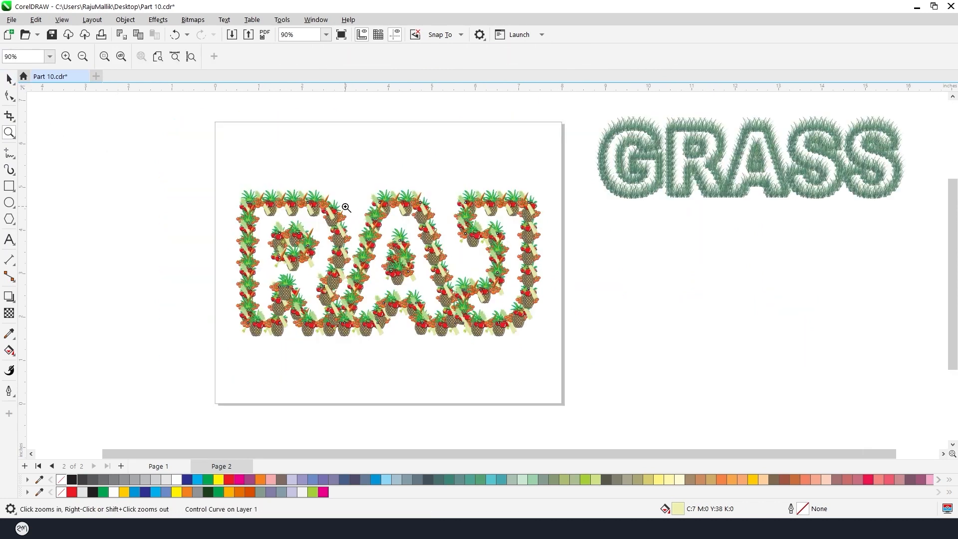
drag(194, 110, 906, 423)
key(space)
drag(719, 180, 701, 276)
drag(551, 306, 551, 307)
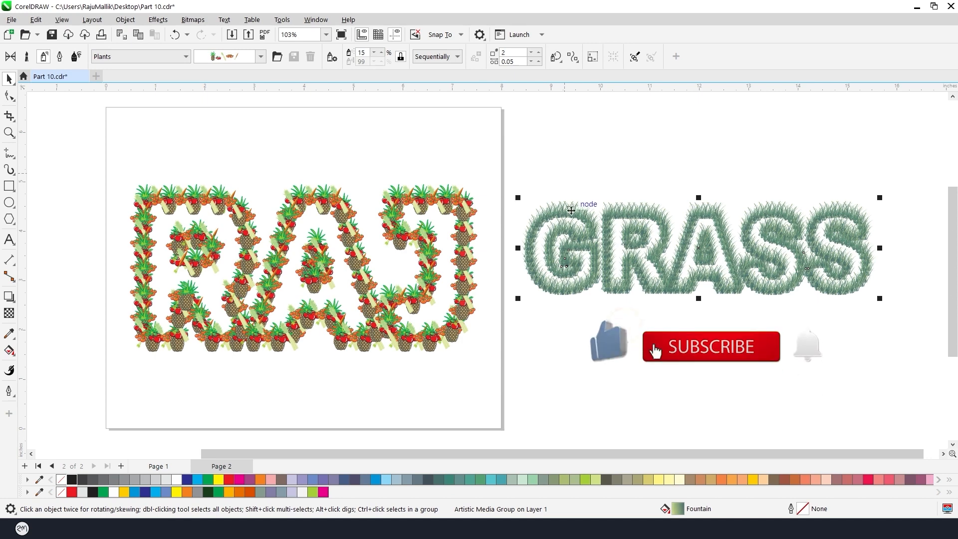
drag(573, 213, 575, 234)
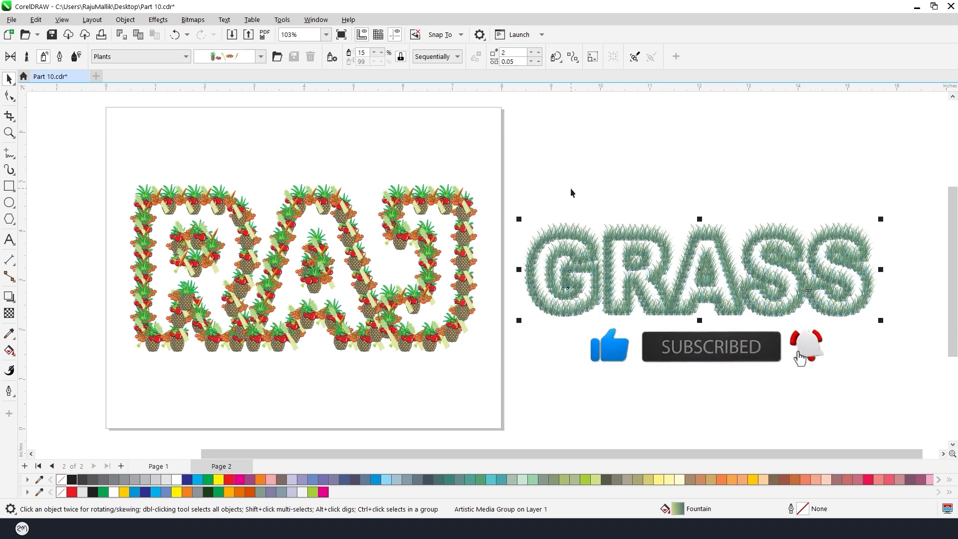